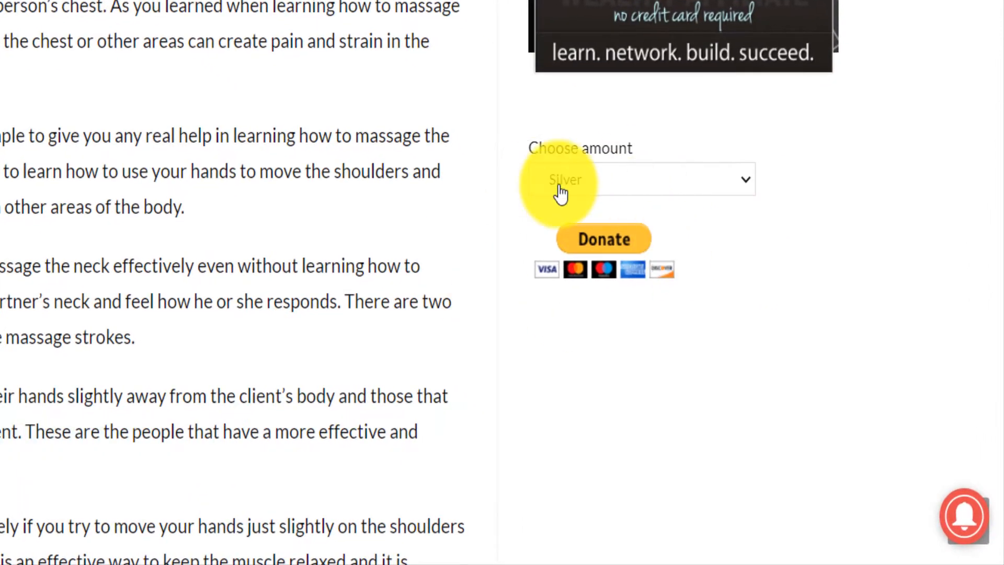
click(726, 183)
click(939, 186)
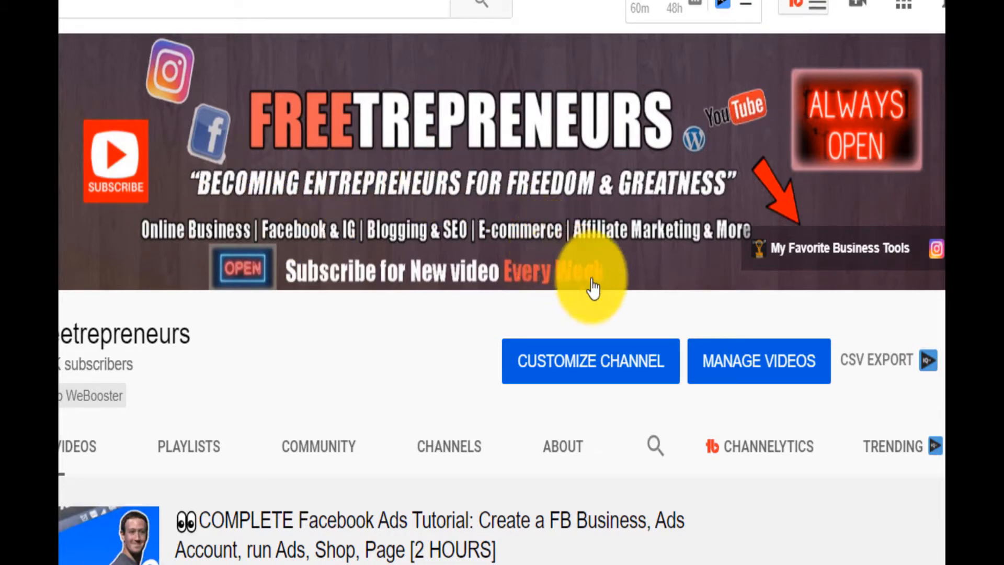
scroll(502, 366, down, 10)
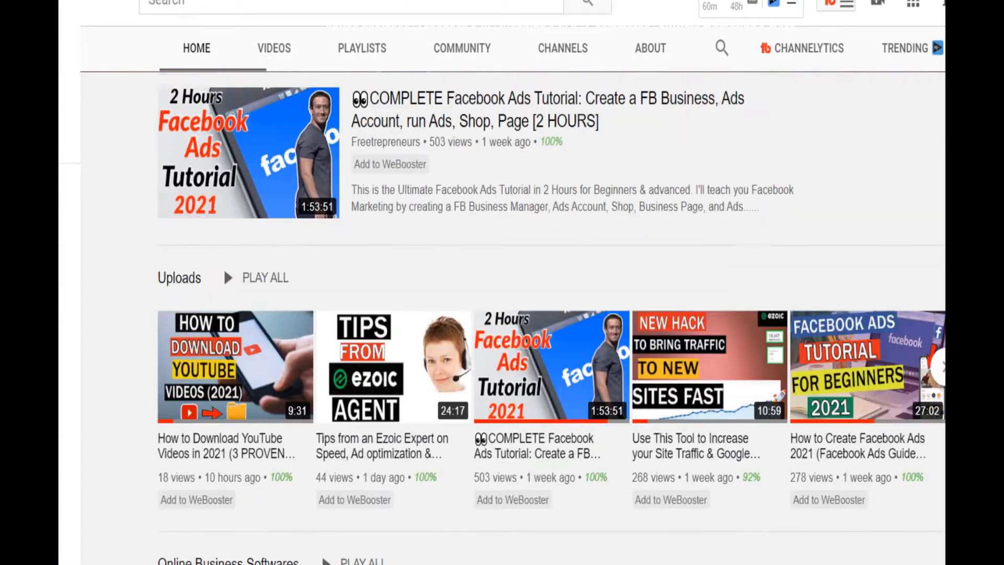
scroll(502, 314, up, 3)
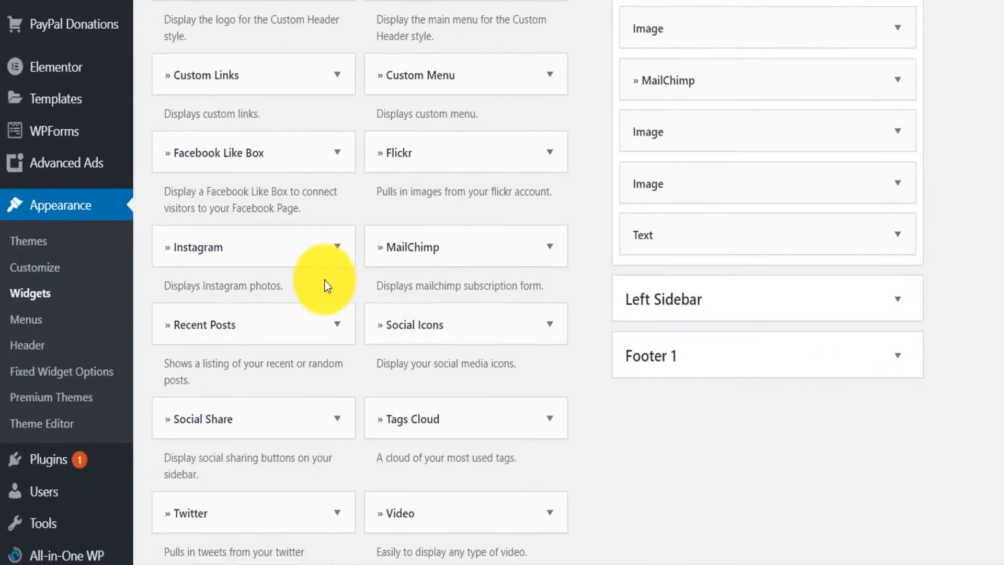
Step: Search the new plugins directory for "donate" and look through the donation plugins
mouse_move(61, 464)
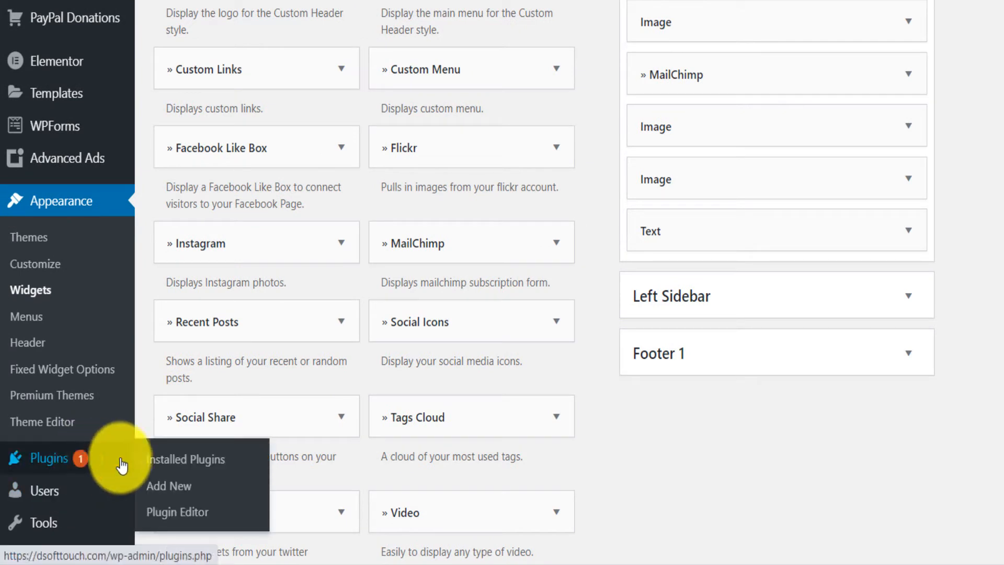
click(179, 486)
click(890, 343)
text(don)
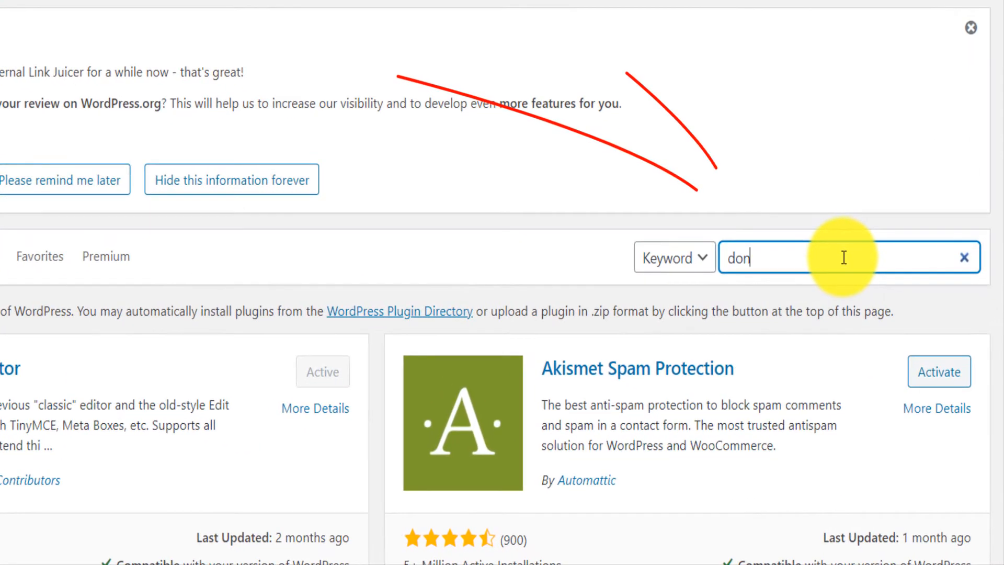
text(ate)
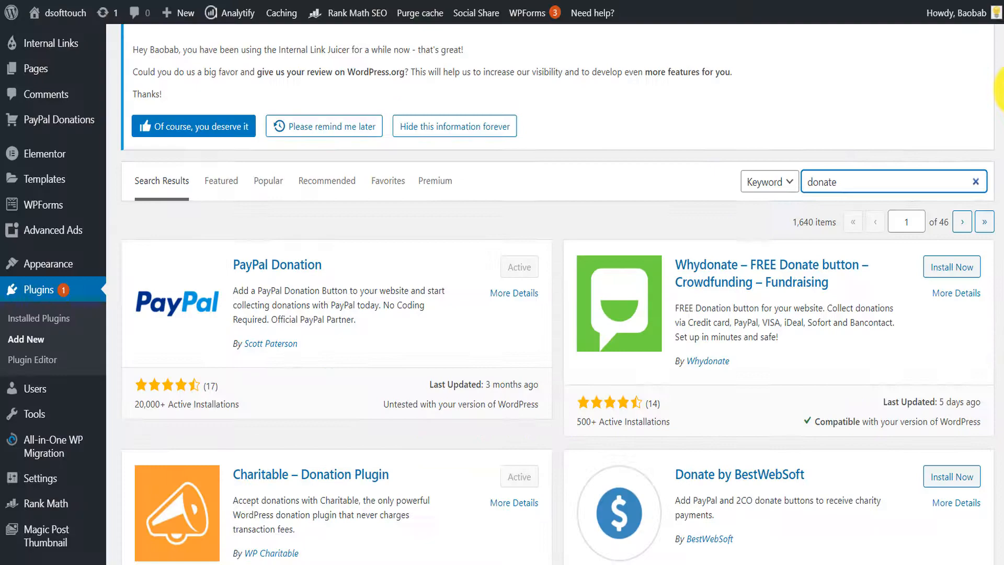
scroll(387, 174, down, 2)
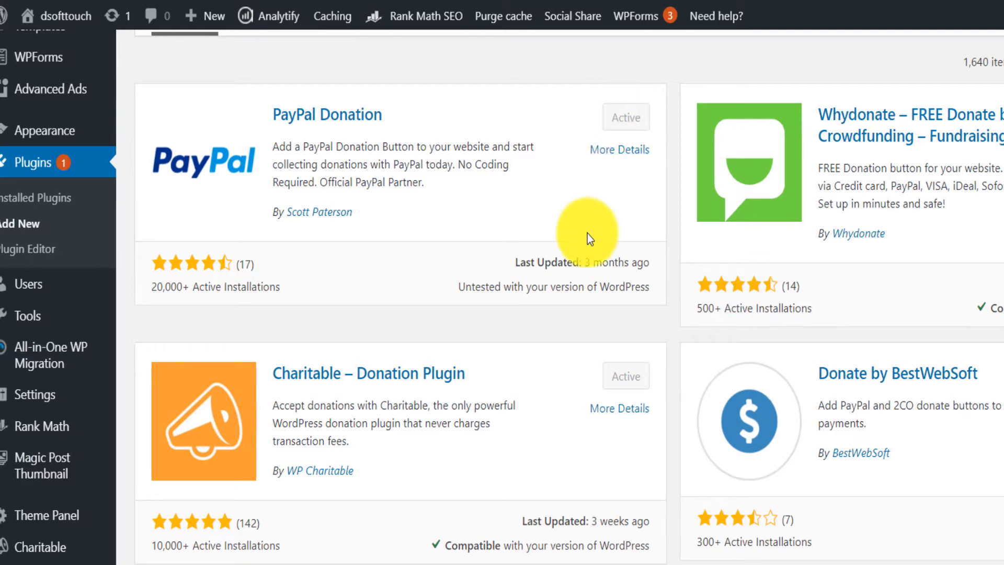
Step: Open the settings page of the PayPal Donations plugin
scroll(590, 233, up, 5)
mouse_move(50, 233)
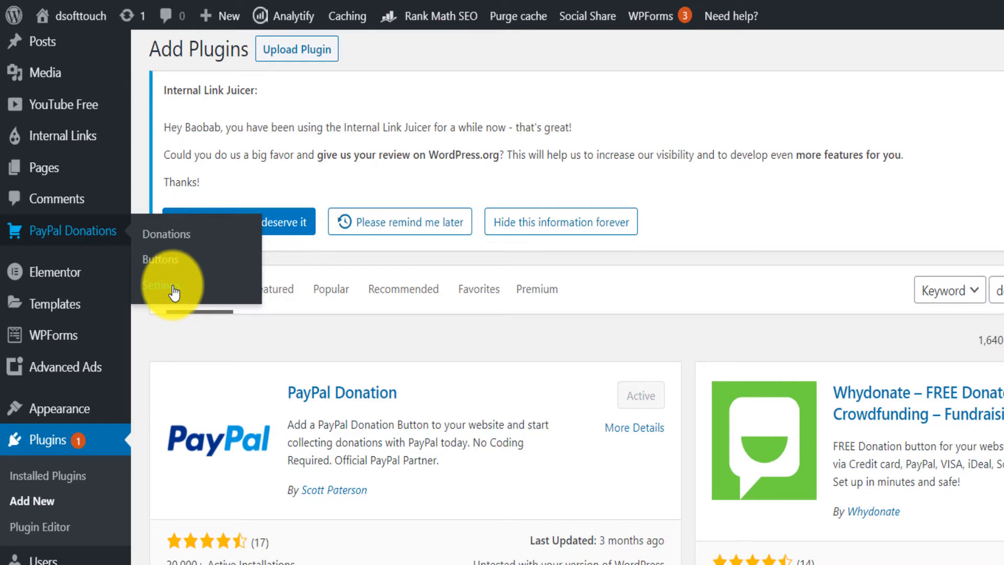
click(174, 293)
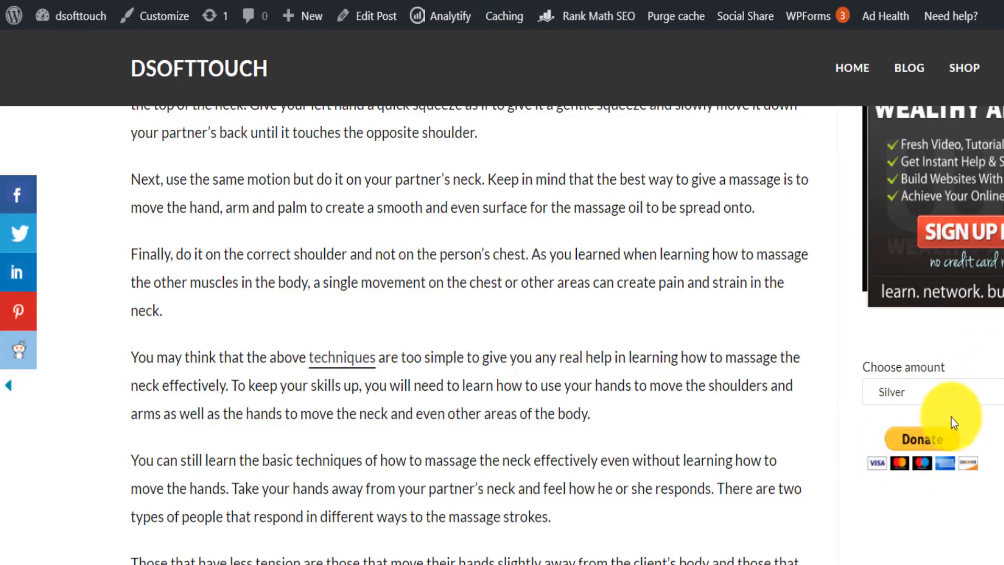
Step: On the live dsofttouch post, check the donation amount choices above the Donate button and pick Gold
scroll(949, 415, down, 1)
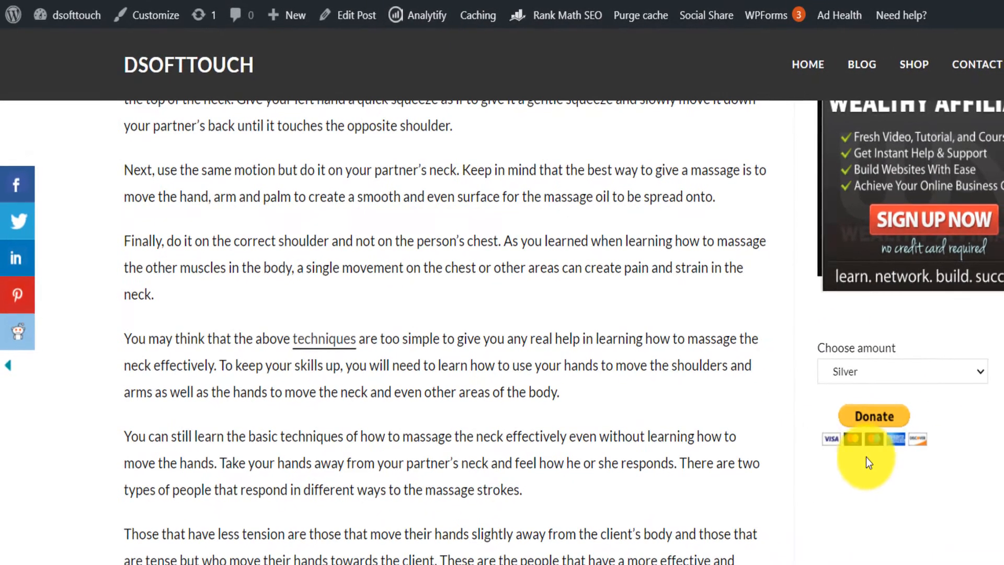
click(947, 374)
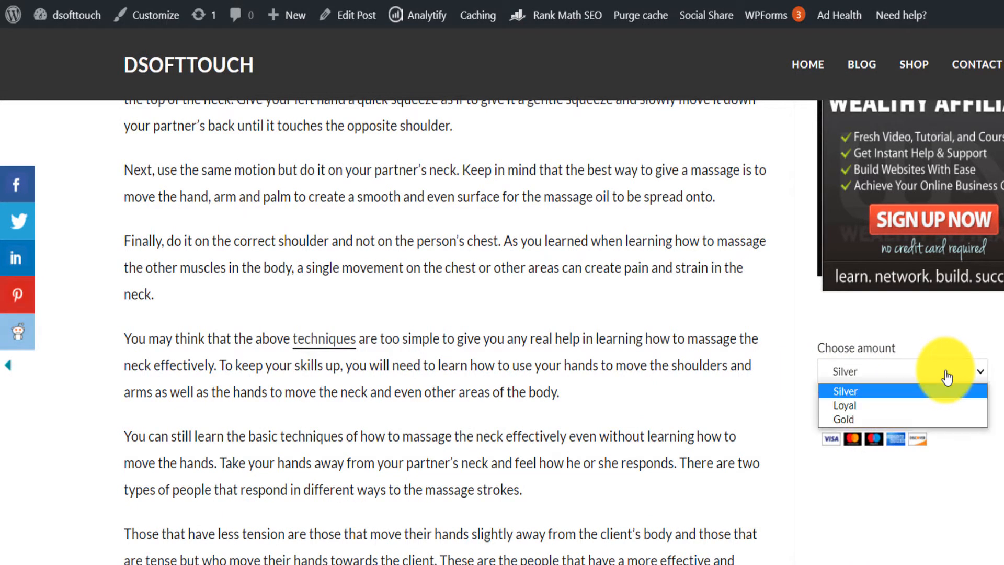
click(852, 418)
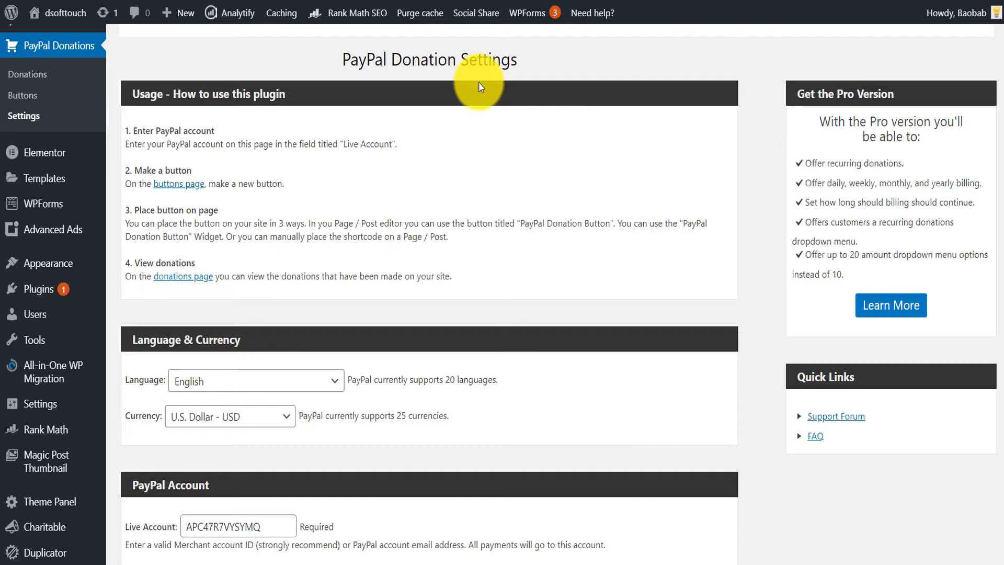
Step: Review the usage instructions, language and currency options, and Live Account field in the PayPal donation settings
click(977, 164)
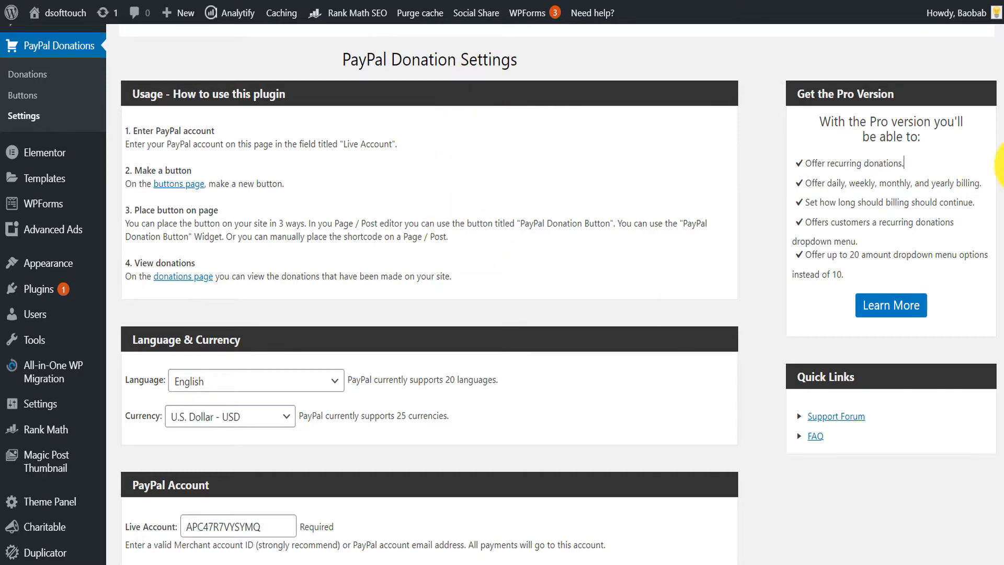
scroll(1001, 164, down, 5)
scroll(1001, 253, up, 1)
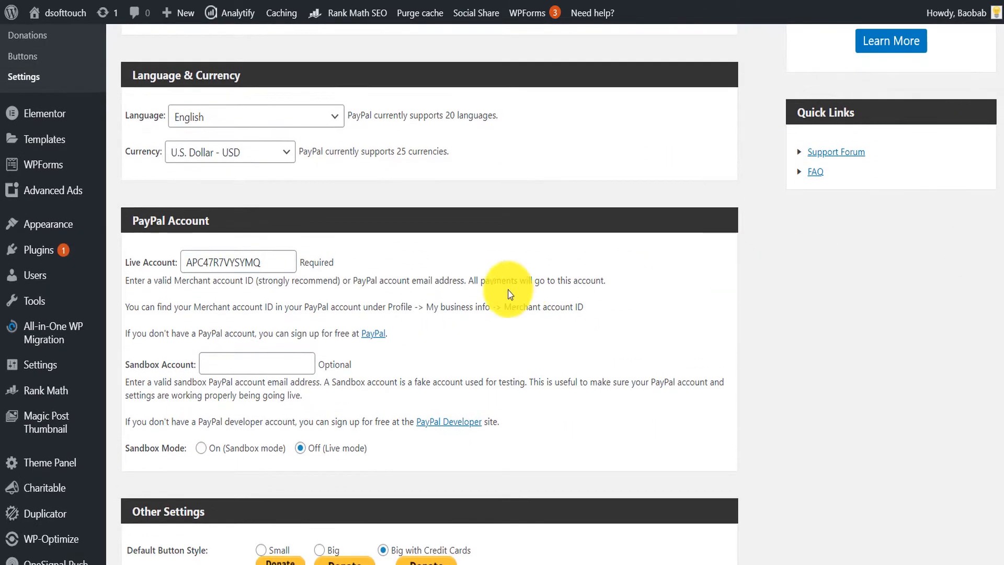
drag(280, 260, 150, 263)
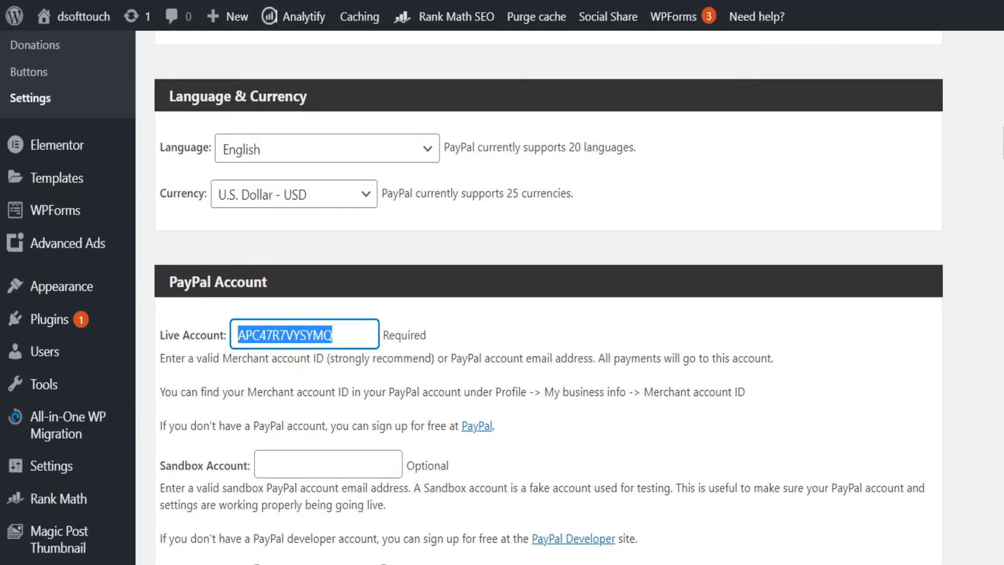
scroll(549, 298, up, 3)
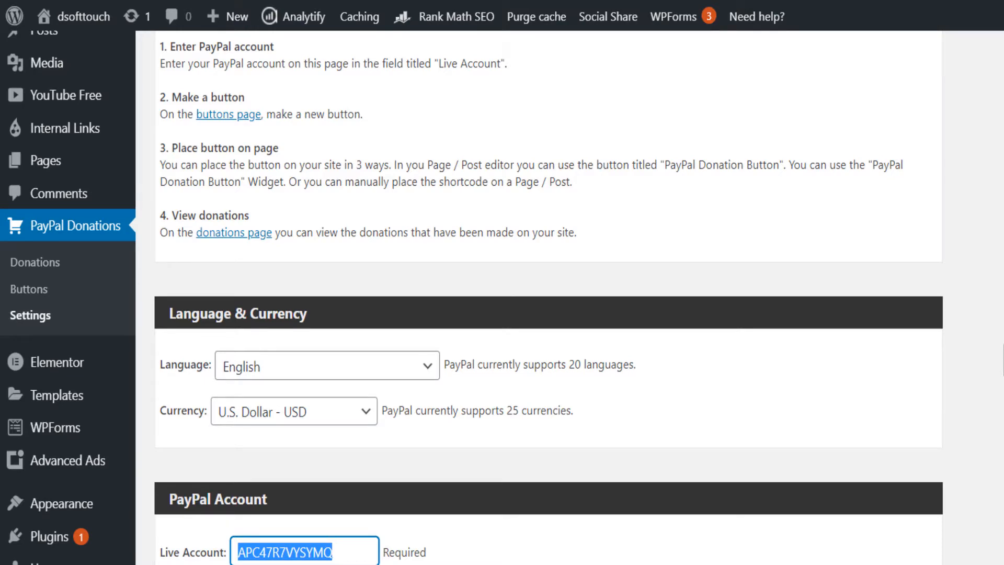
scroll(549, 298, down, 4)
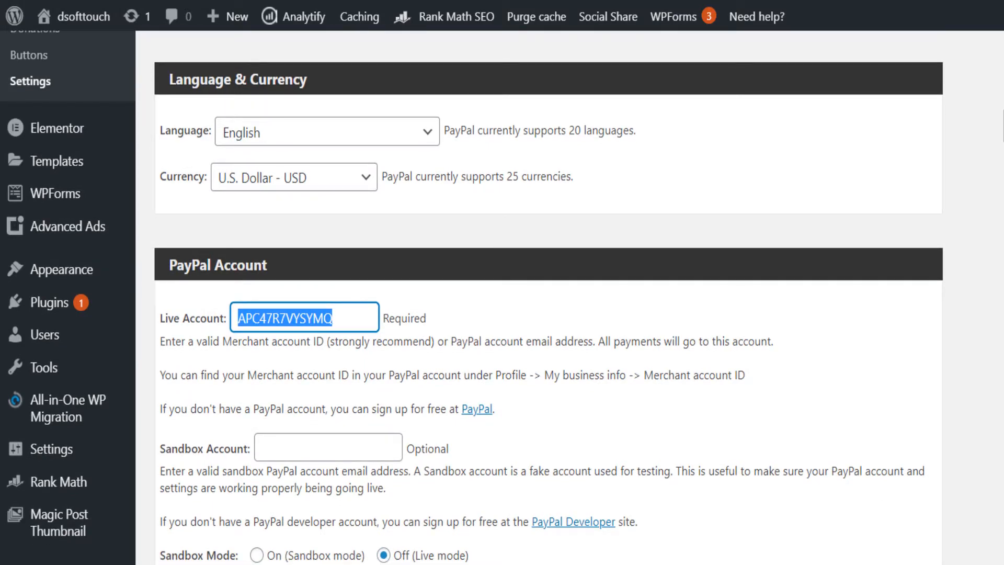
Step: Search Google in a new browser tab for "paypal business account sign up"
key(ctrl+t)
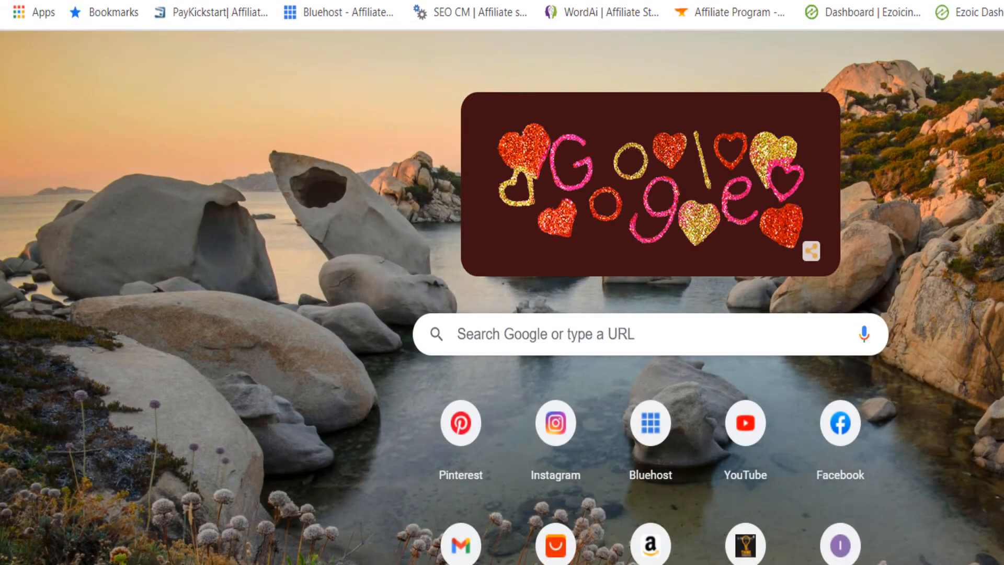
text(paypal)
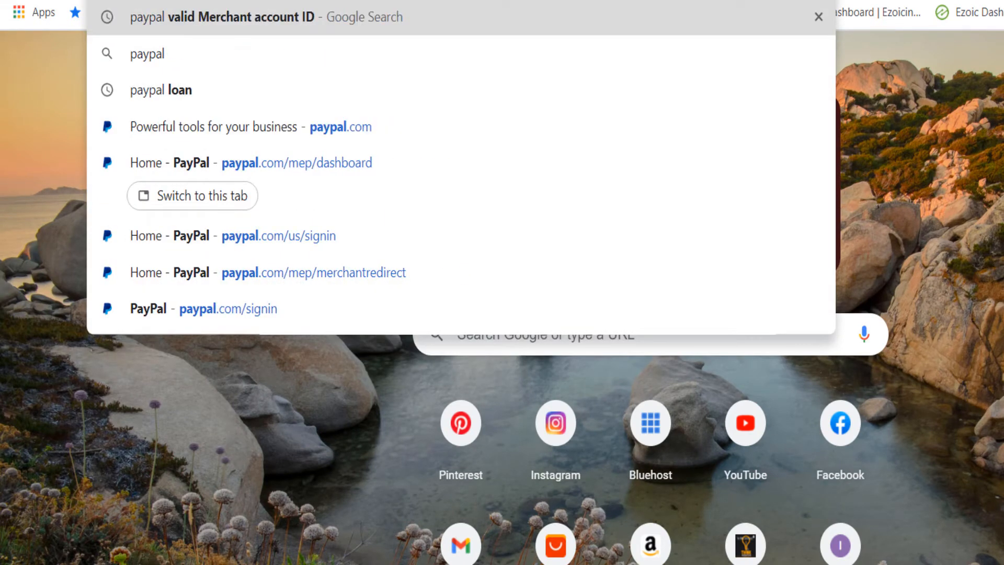
text( business account)
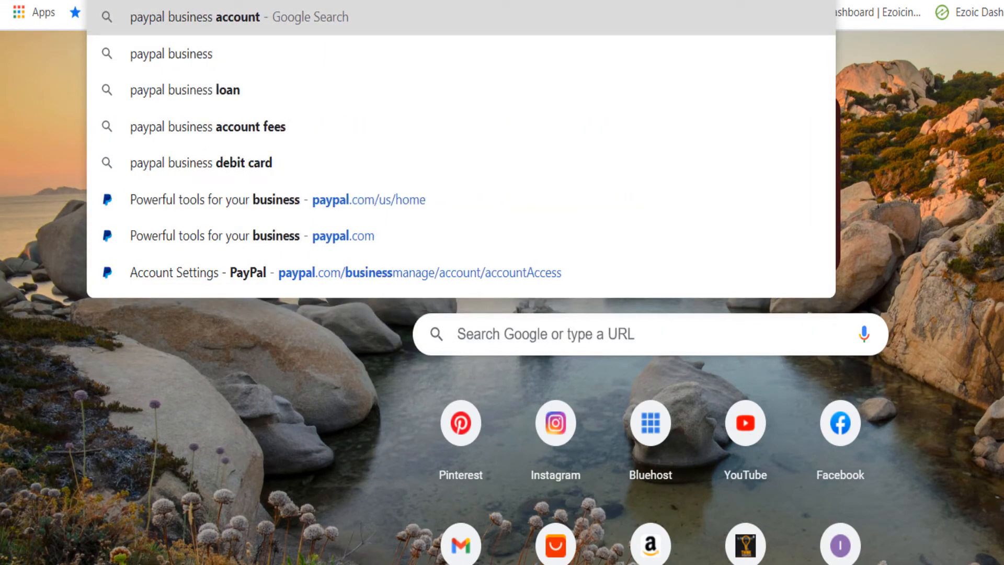
text( sign u)
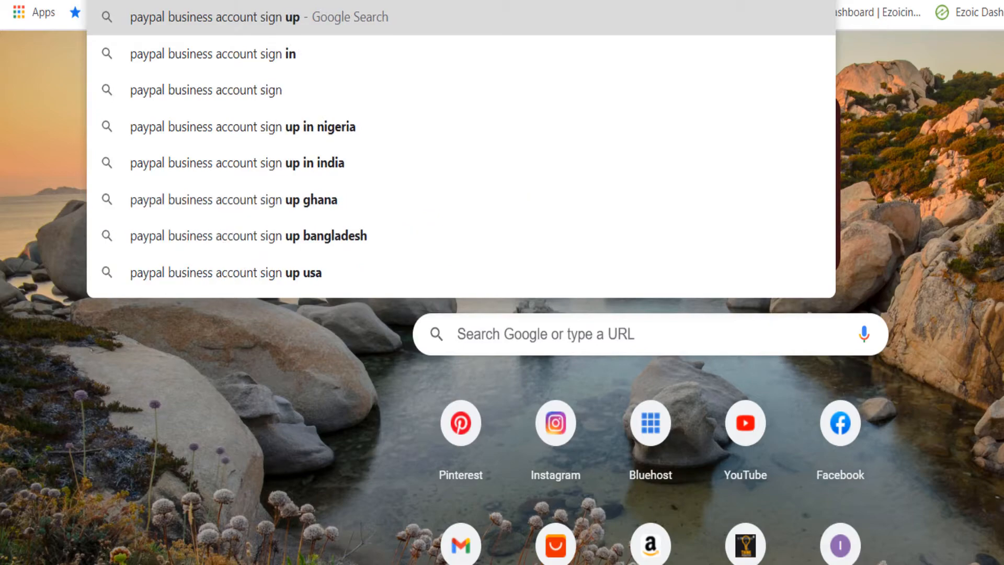
text(p)
key(Return)
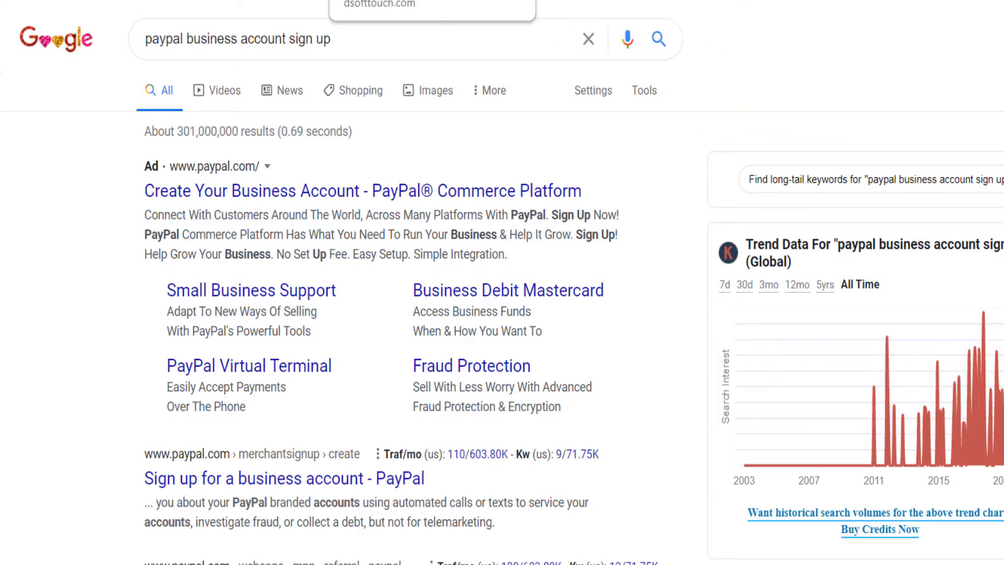
Step: Return to the PayPal donation settings and read the Live Account instructions on where to find the merchant account ID
click(400, 1)
click(329, 301)
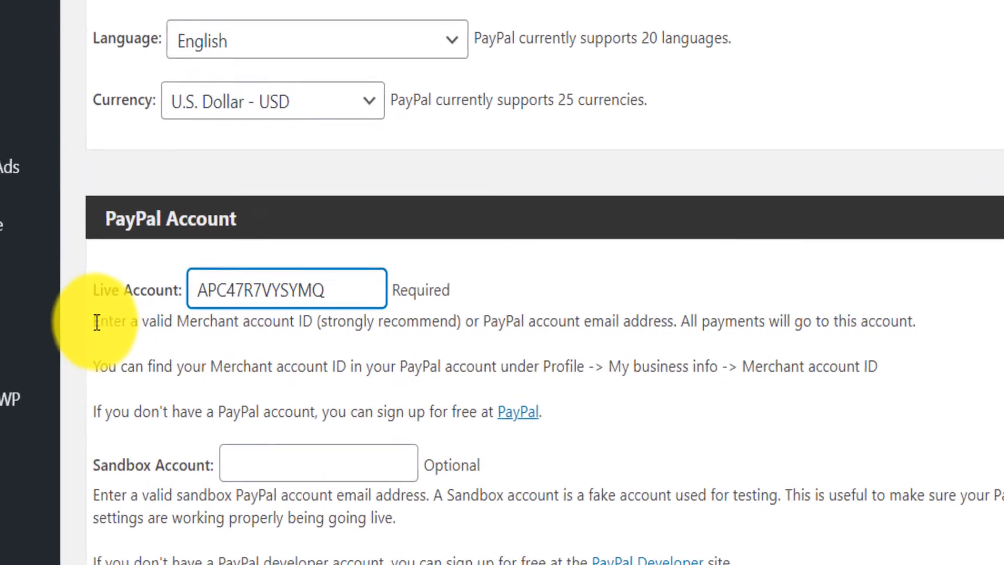
drag(97, 322, 690, 310)
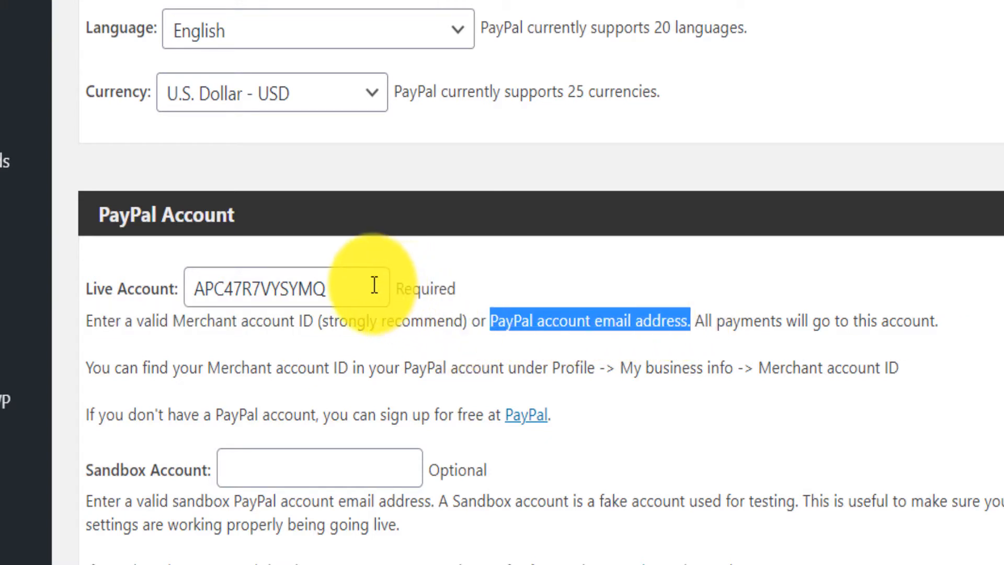
drag(374, 285, 123, 282)
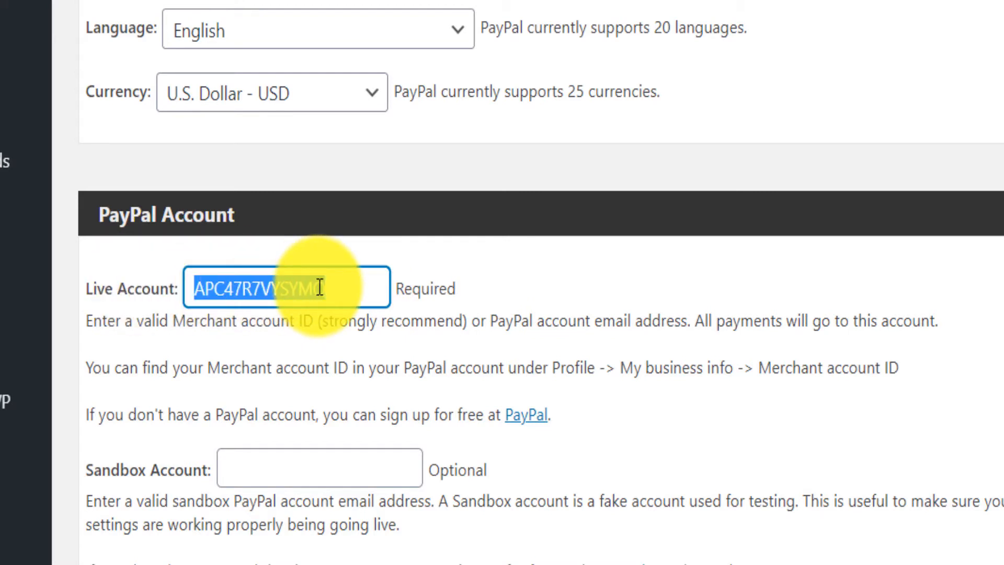
double_click(555, 369)
drag(641, 363, 911, 359)
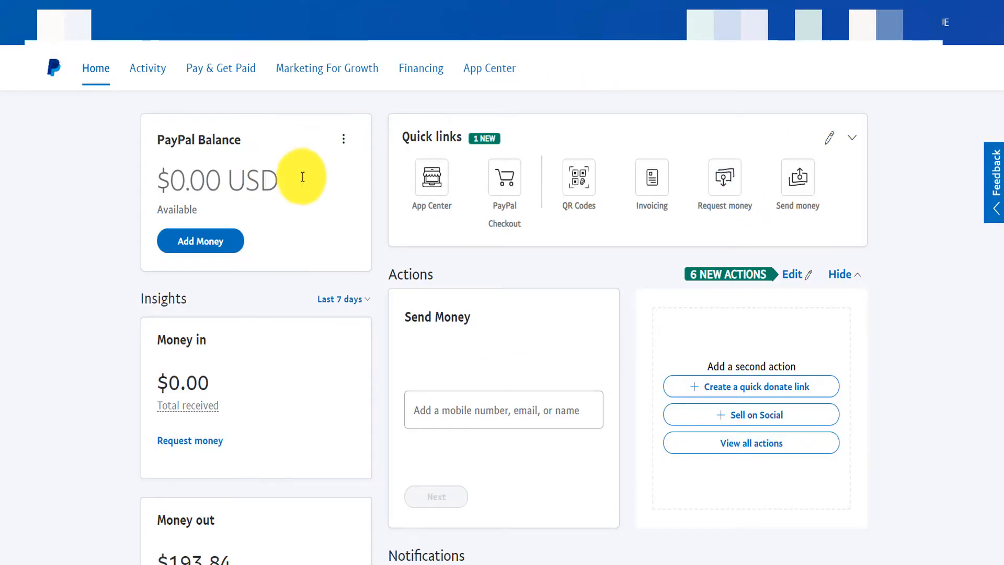
Step: Switch to the PayPal dashboard and open the business information in the account settings
click(897, 22)
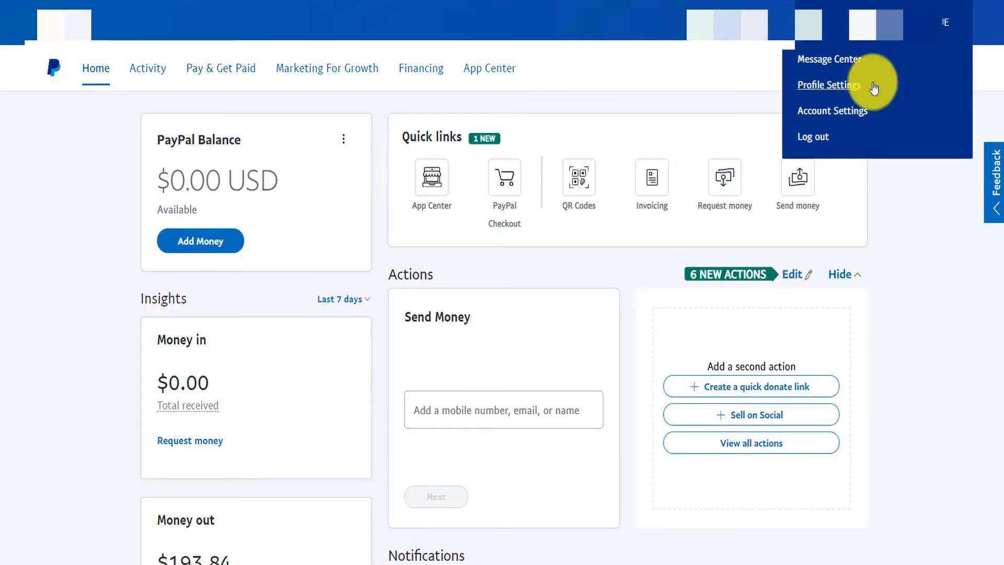
click(840, 113)
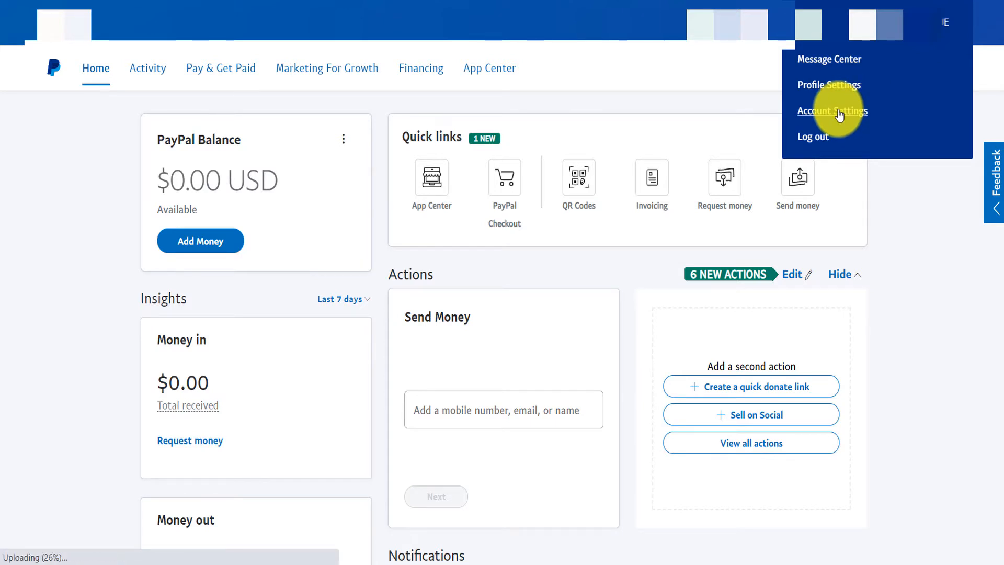
scroll(180, 355, down, 2)
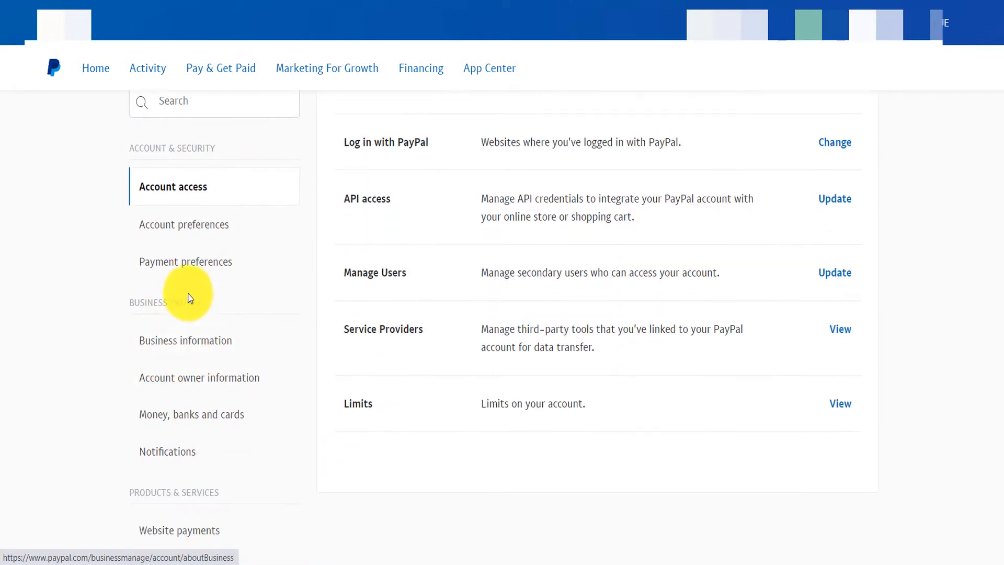
click(176, 348)
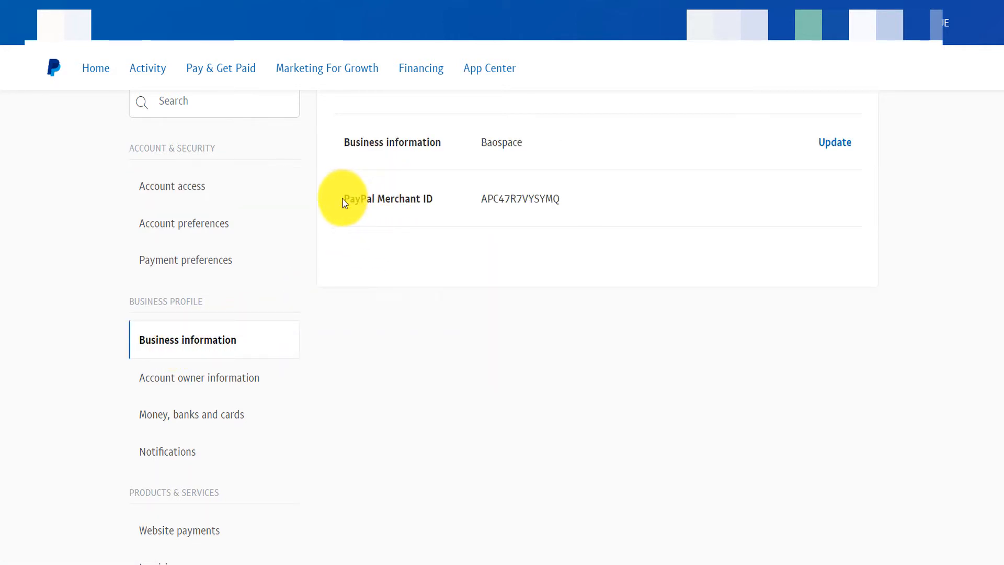
Step: Copy the PayPal Merchant ID from the business information page
drag(343, 199, 489, 202)
right_click(489, 202)
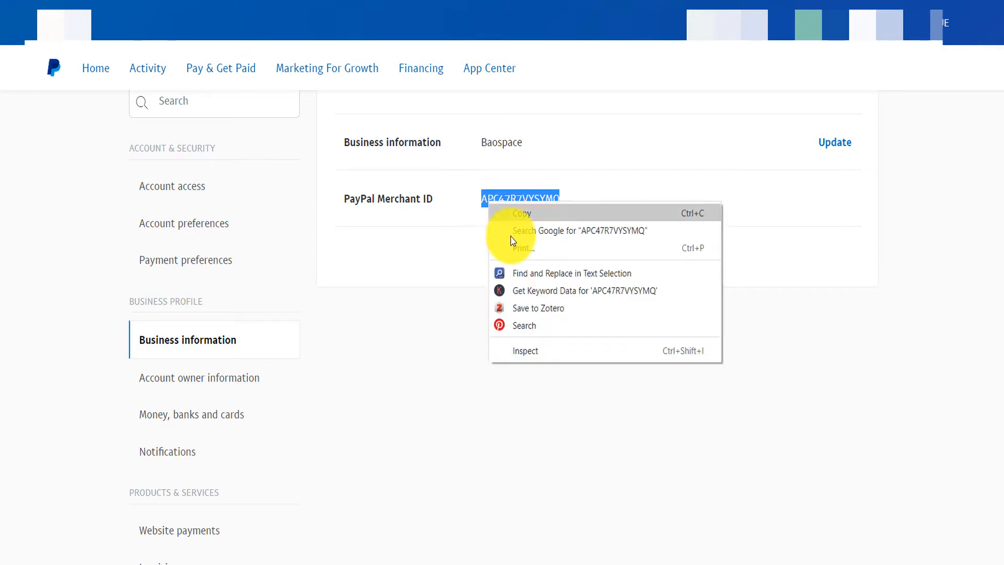
click(511, 215)
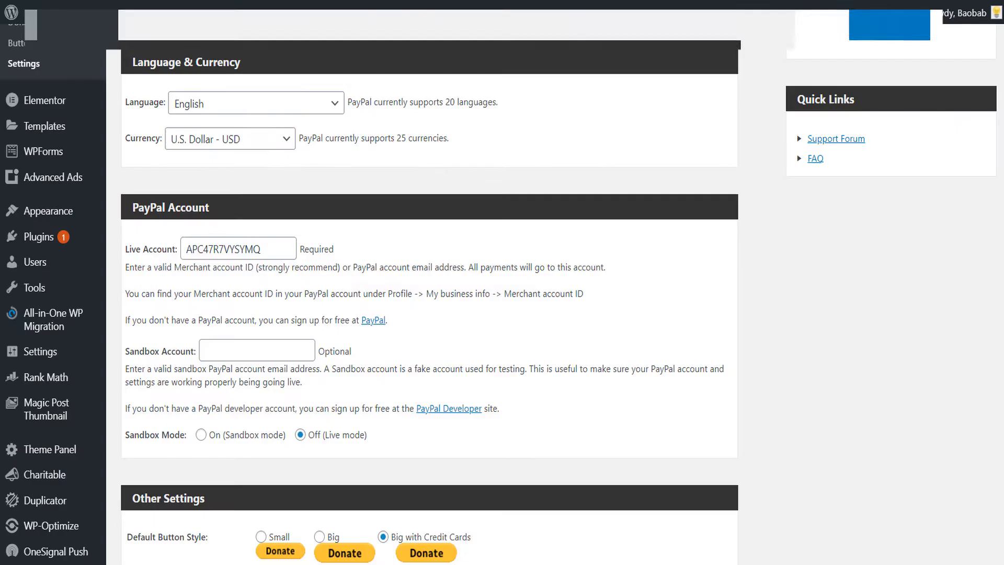
Step: Switch back to the WordPress donation settings and examine the Live Account and optional Sandbox Account fields
click(258, 240)
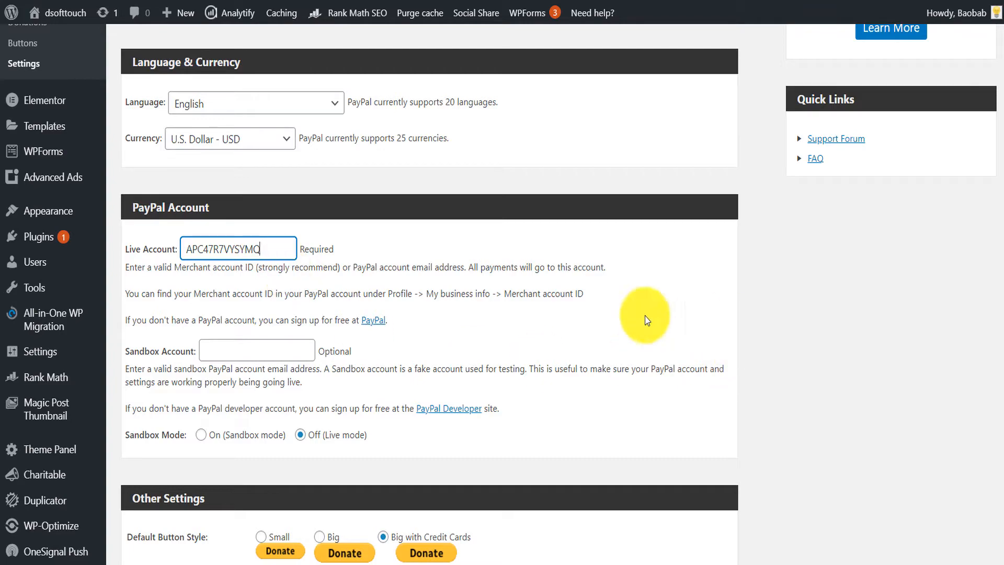
click(274, 353)
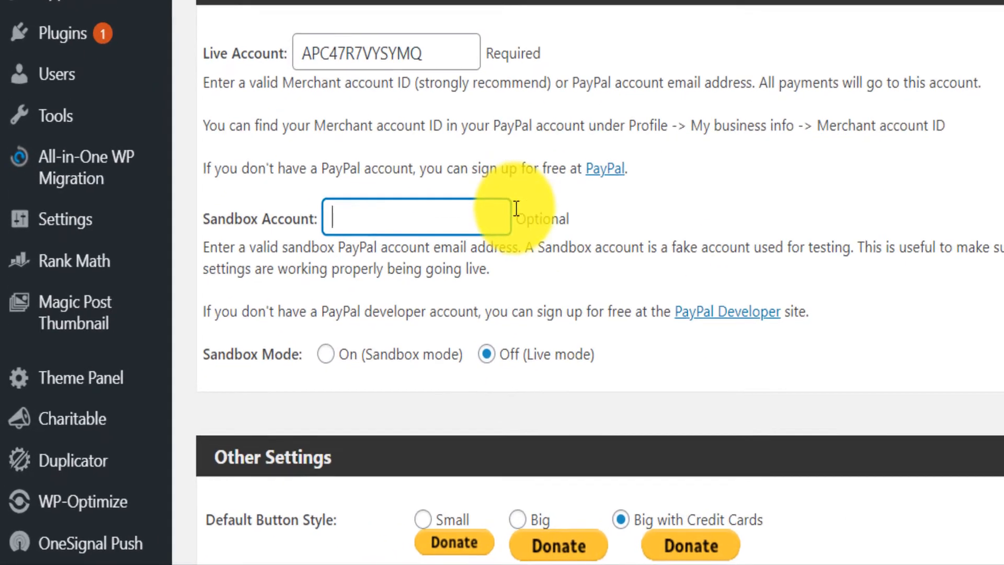
drag(318, 348, 339, 350)
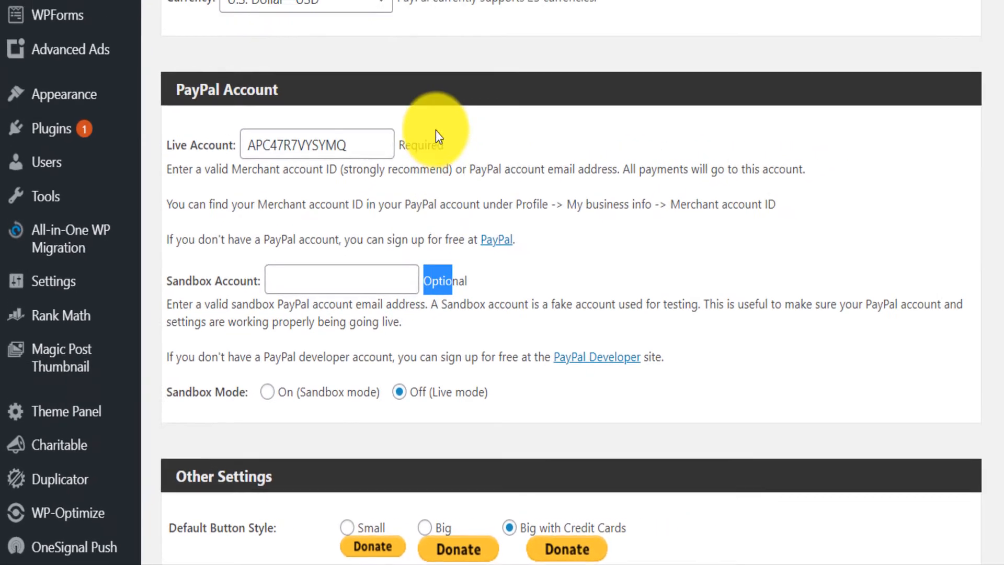
Step: Read the notes stating which account fields are required or optional and what a Sandbox Account is used for
double_click(421, 146)
click(394, 284)
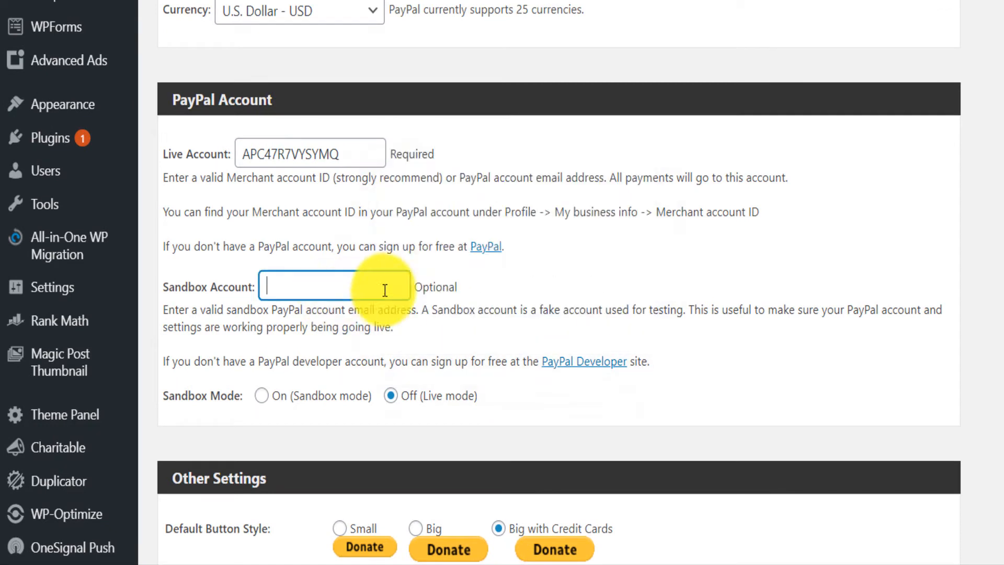
drag(453, 285, 258, 280)
click(291, 282)
click(538, 313)
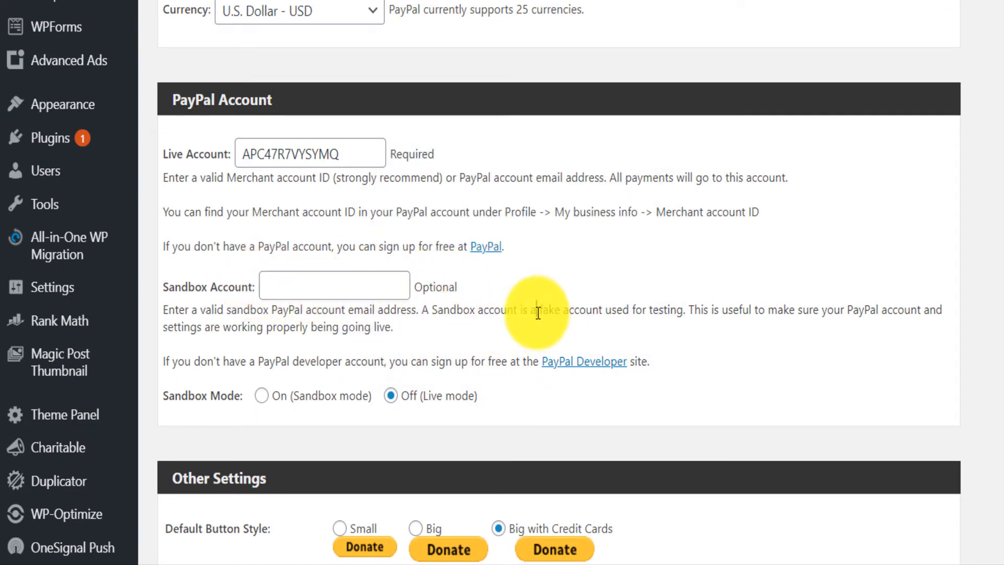
drag(538, 312, 681, 316)
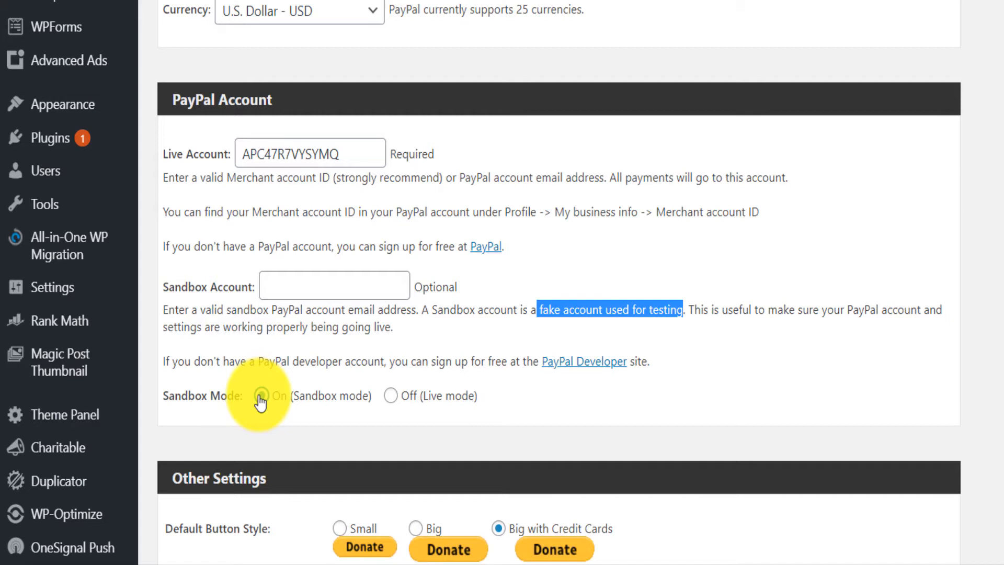
Step: Check the Live Account merchant ID and set Sandbox Mode to Off (Live mode)
click(331, 152)
drag(352, 152, 251, 152)
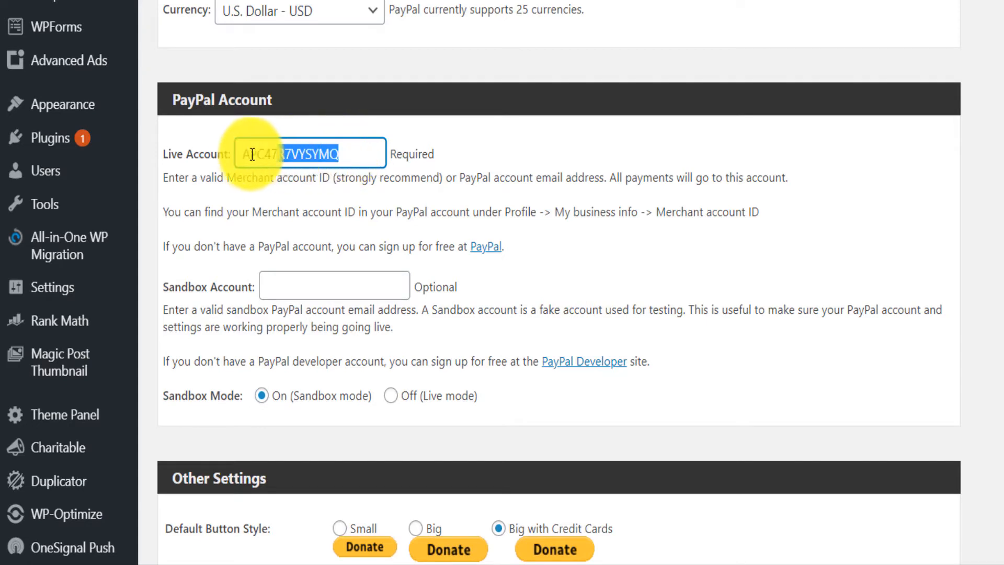
click(397, 400)
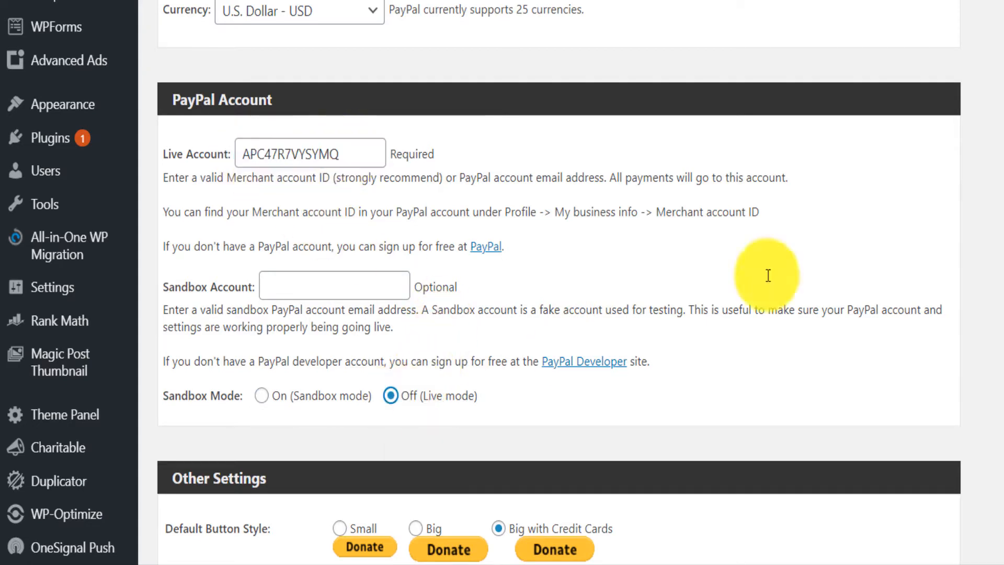
Step: Review the Other Settings section, including the Big with Credit Cards option for the default button style
scroll(766, 274, down, 5)
scroll(559, 283, down, 1)
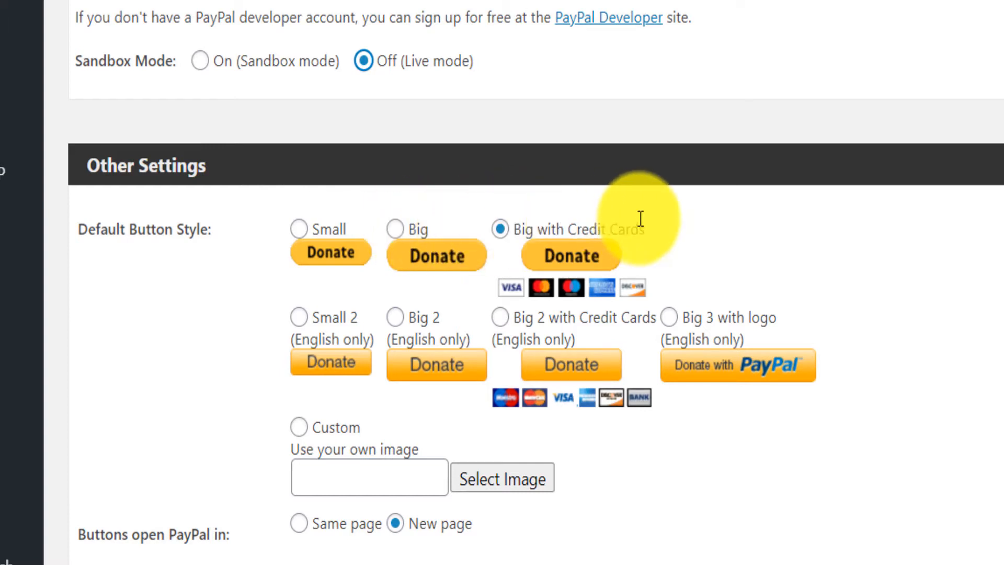
drag(517, 220, 649, 228)
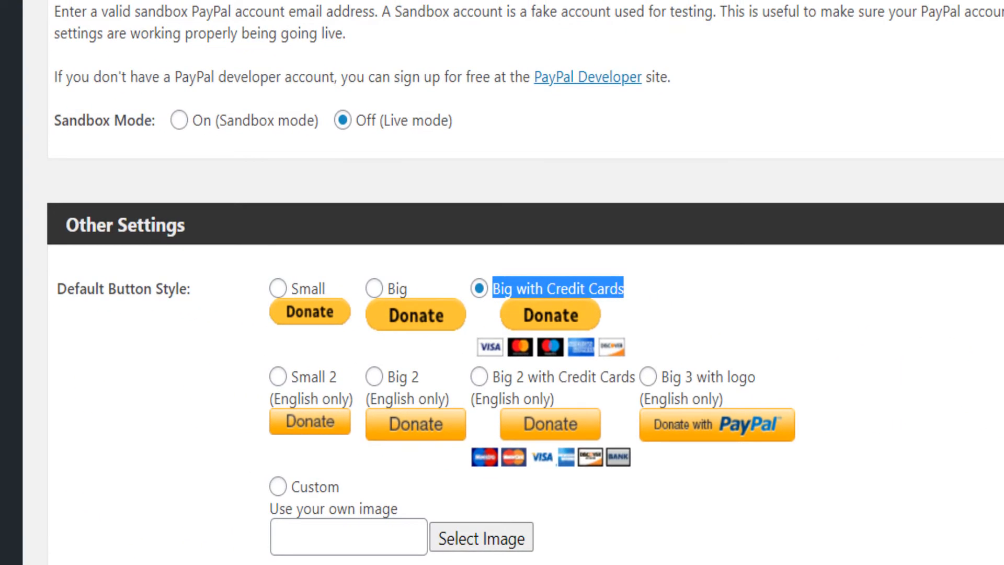
scroll(502, 282, down, 4)
Step: Review the languages and currencies offered in the Language & Currency section without changing the selections
scroll(502, 282, up, 15)
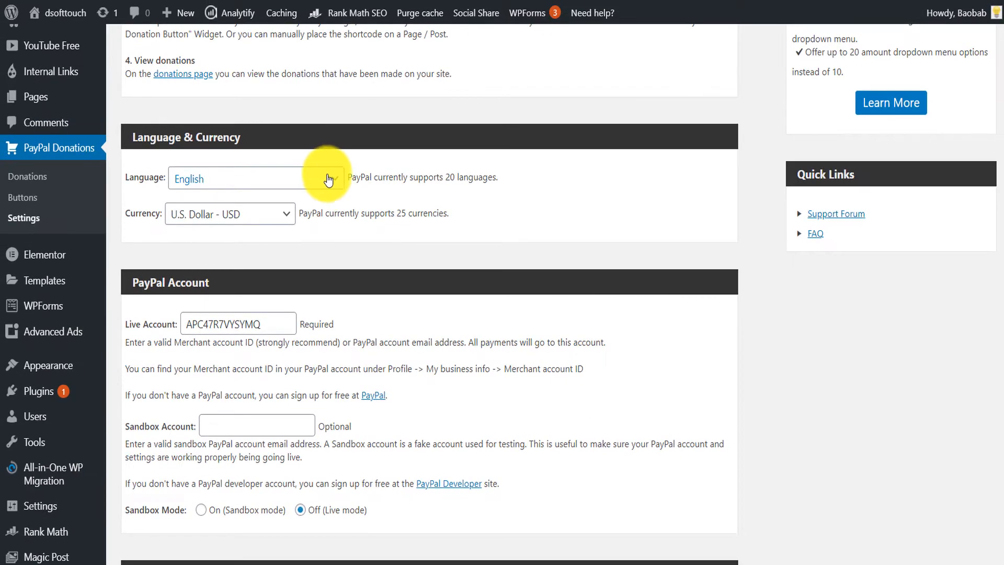
click(335, 181)
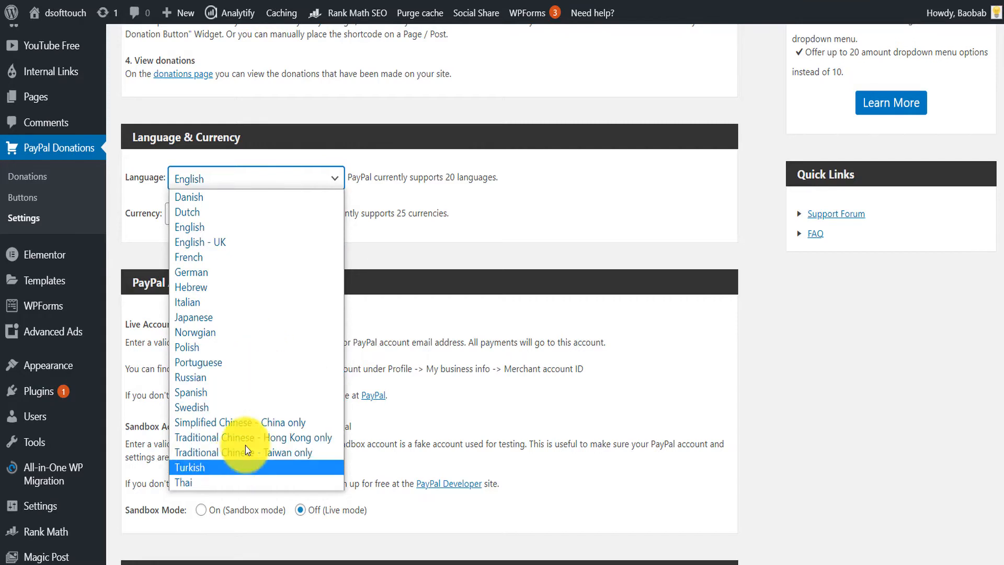
click(595, 179)
click(283, 214)
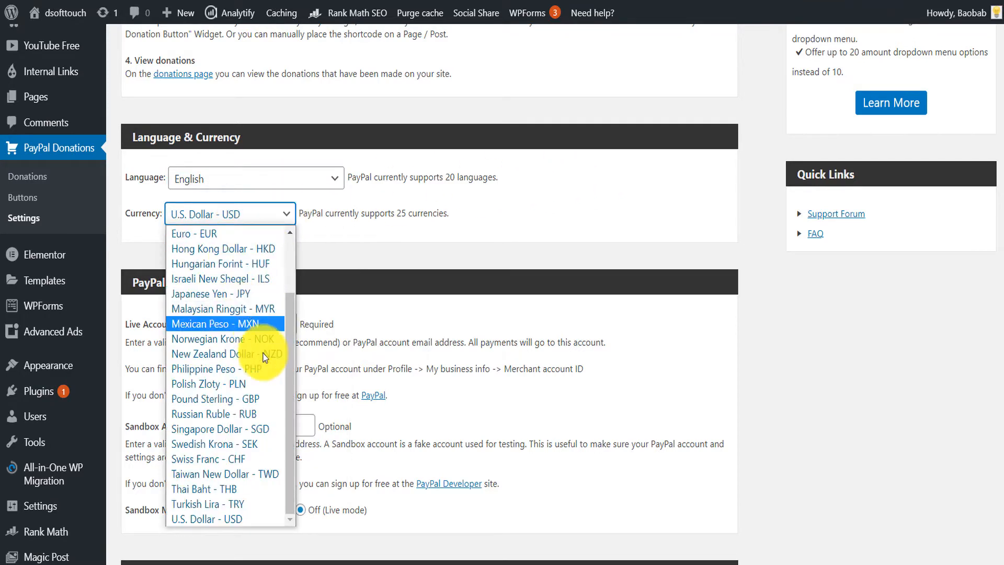
scroll(283, 269, up, 2)
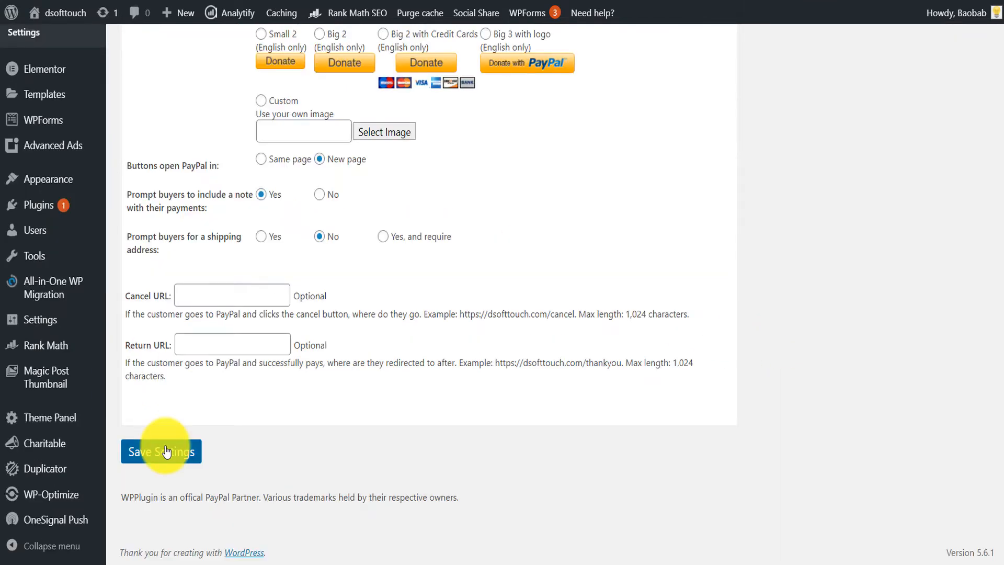
Step: Save the PayPal donation settings and open the list of donation buttons
click(166, 451)
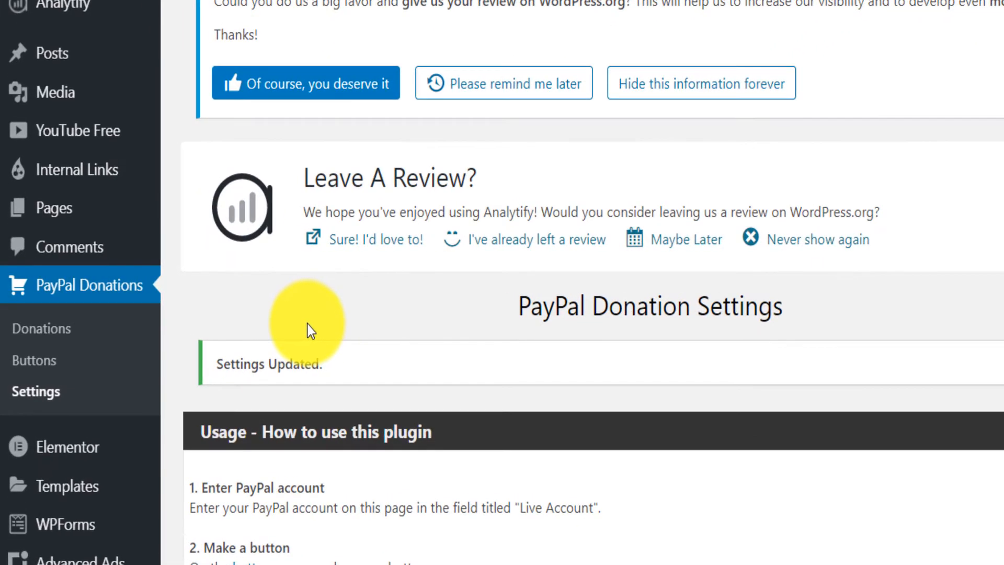
click(50, 370)
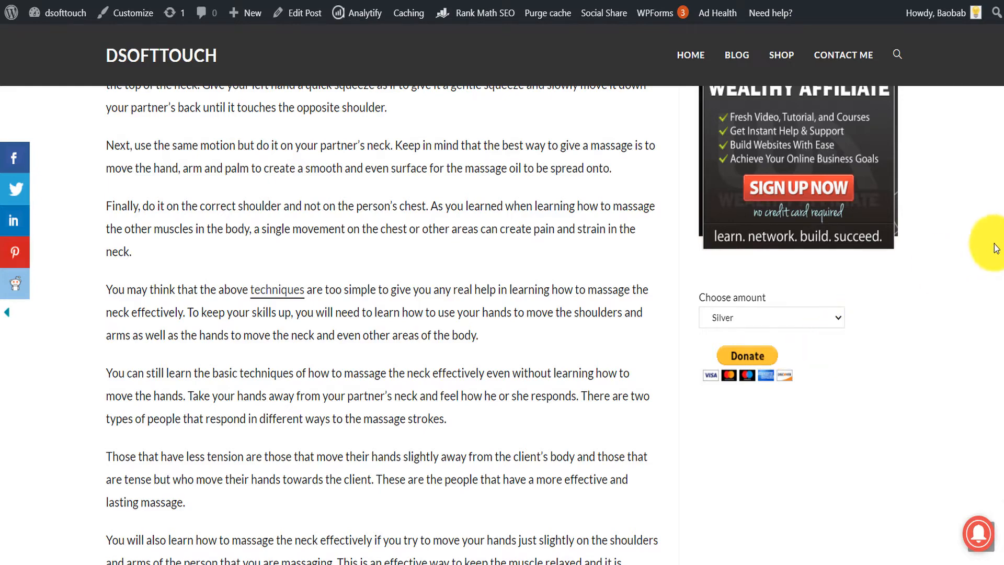
Step: Look over the published blog post that carries the sidebar donate button
drag(1003, 285, 918, 64)
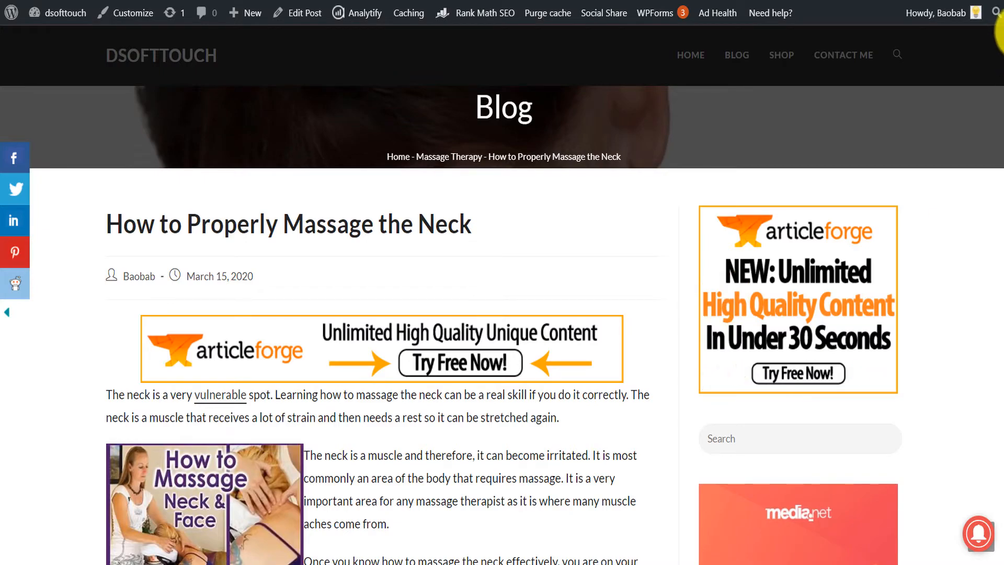
mouse_move(1003, 68)
mouse_down()
mouse_move(1001, 408)
mouse_move(1001, 52)
mouse_up()
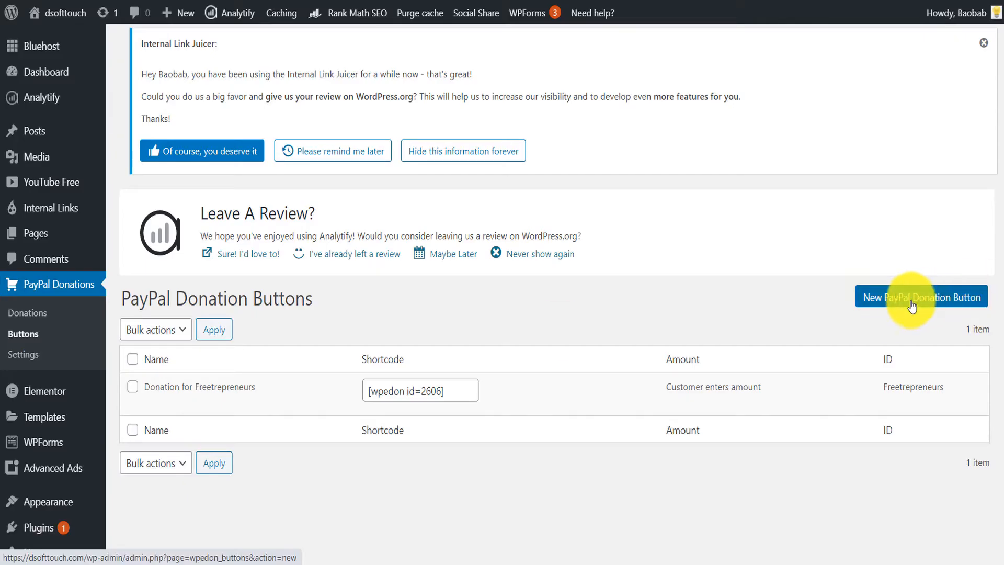
Step: Create a new PayPal donation button with the purpose/name "Donation for Podcast"
click(910, 307)
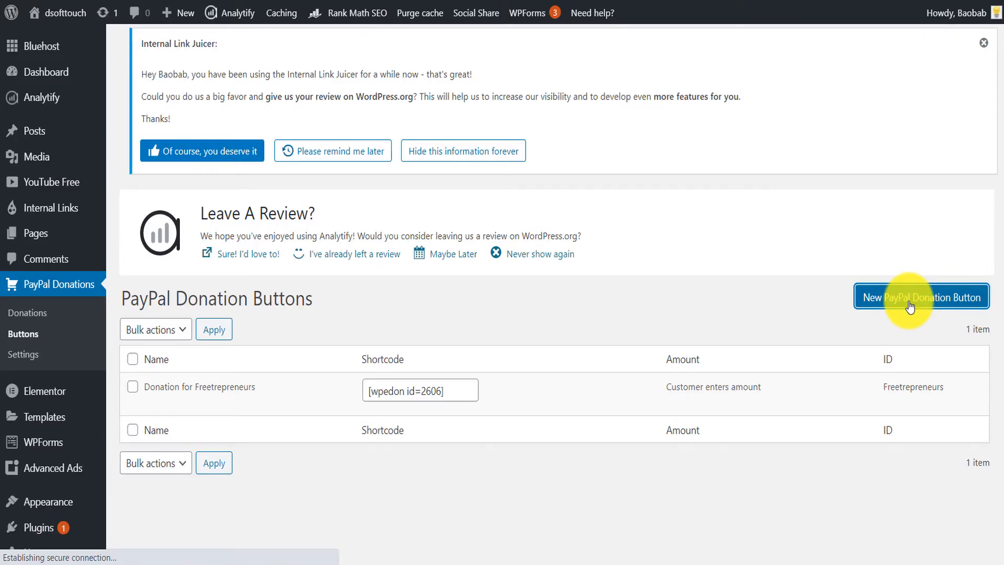
click(241, 376)
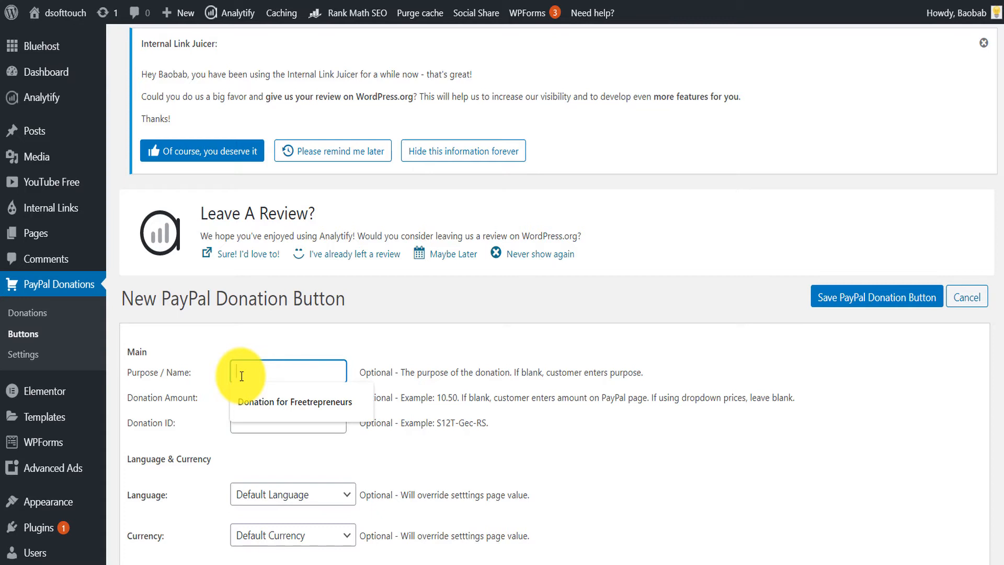
text(Donation for Podcast)
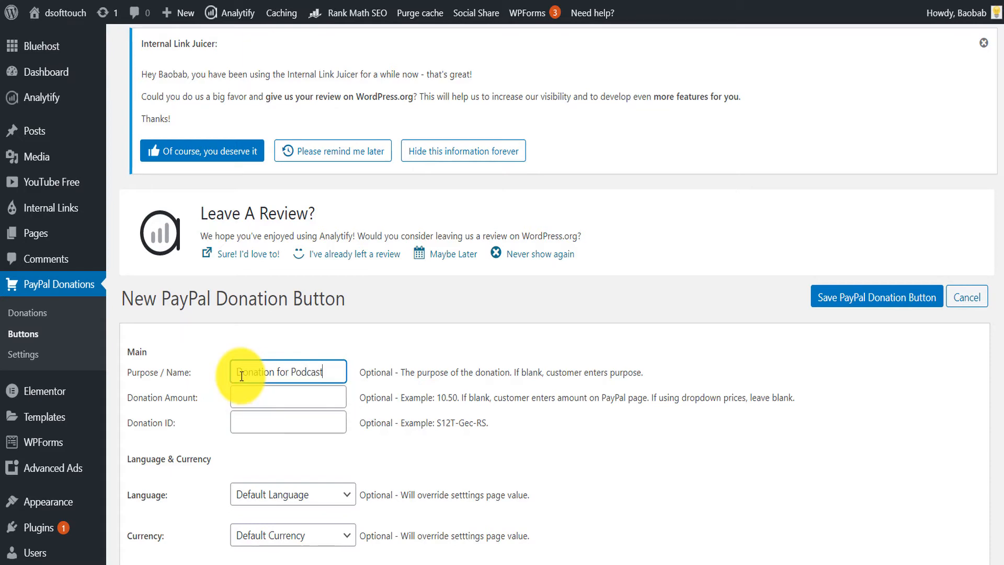
scroll(303, 235, down, 4)
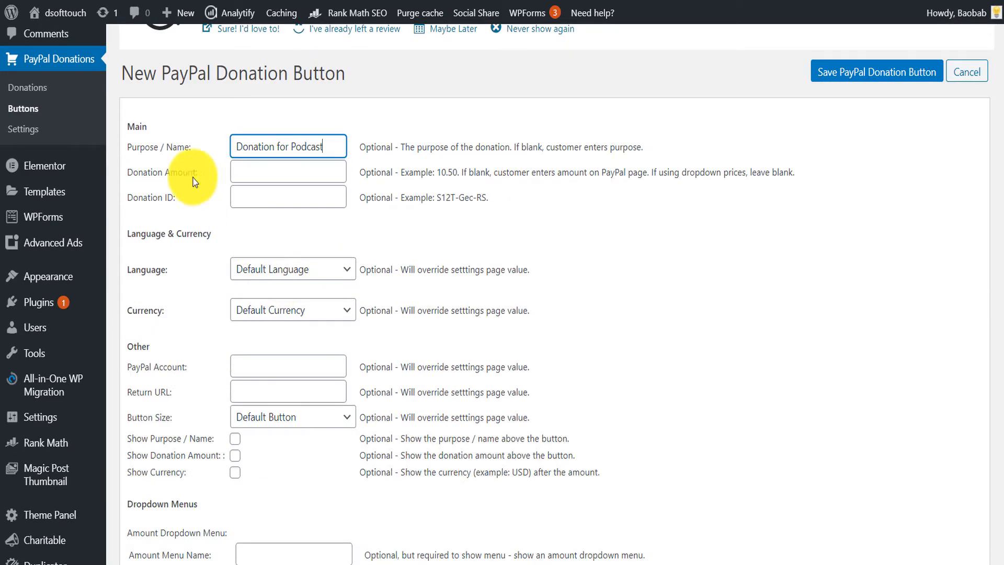
click(314, 168)
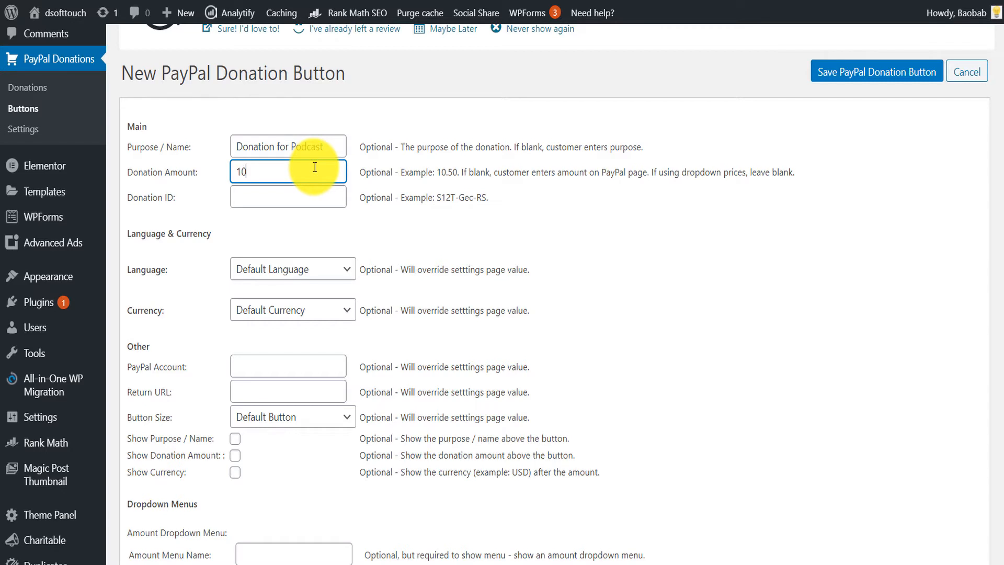
drag(310, 170, 202, 171)
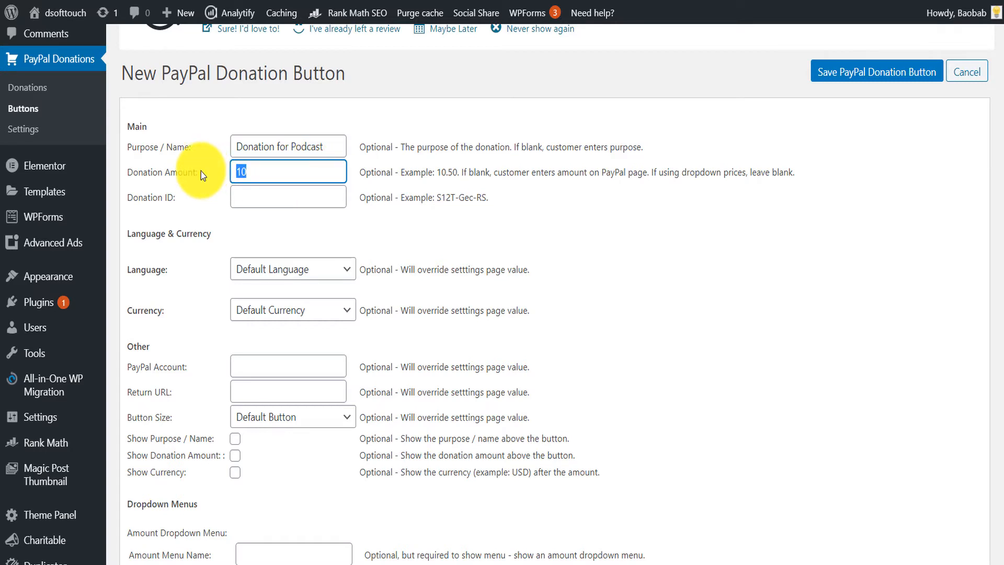
key(BackSpace)
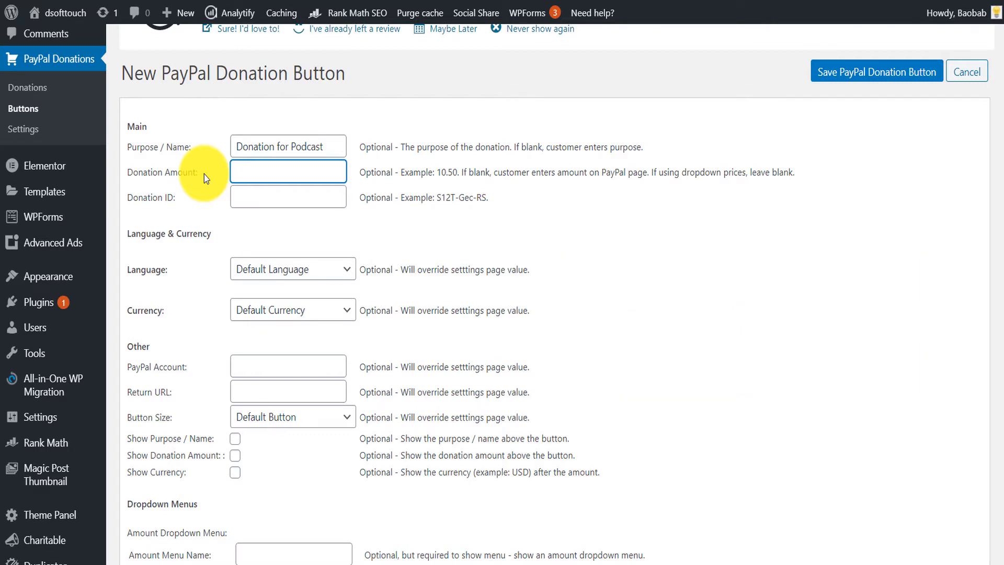
Step: Leave the donation amount blank and set the new button's Donation ID to "Podacst101"
scroll(993, 209, down, 1)
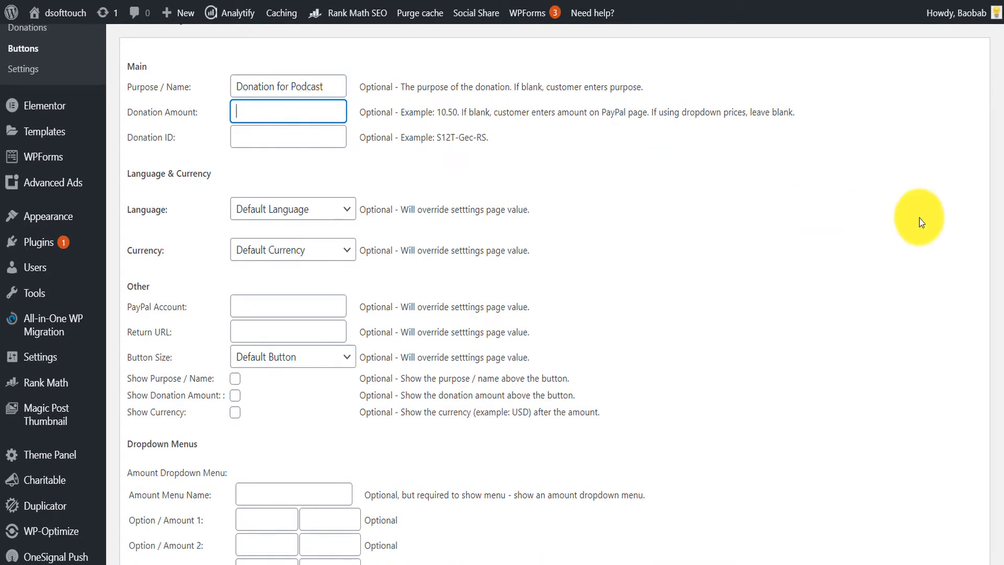
click(263, 137)
click(161, 140)
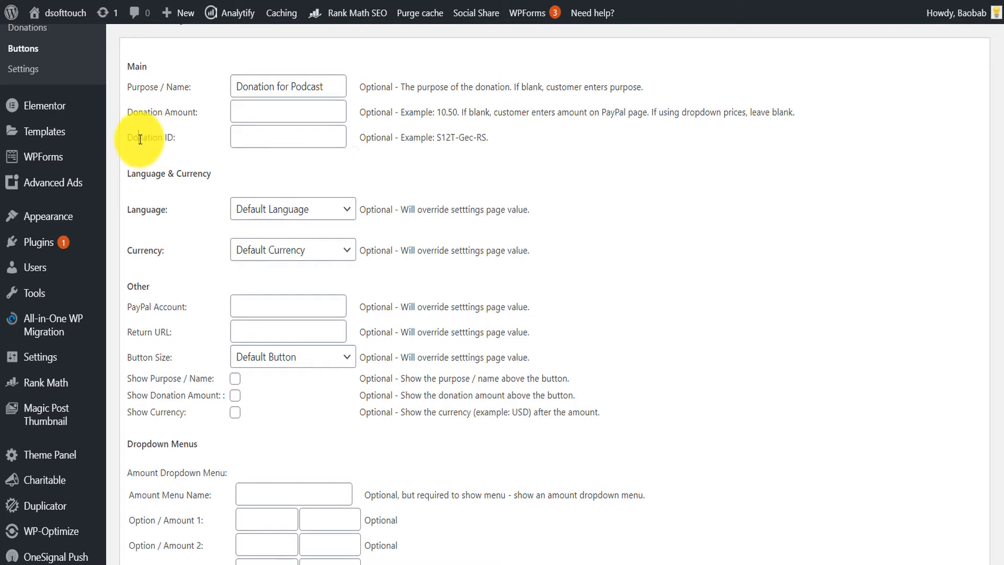
click(286, 137)
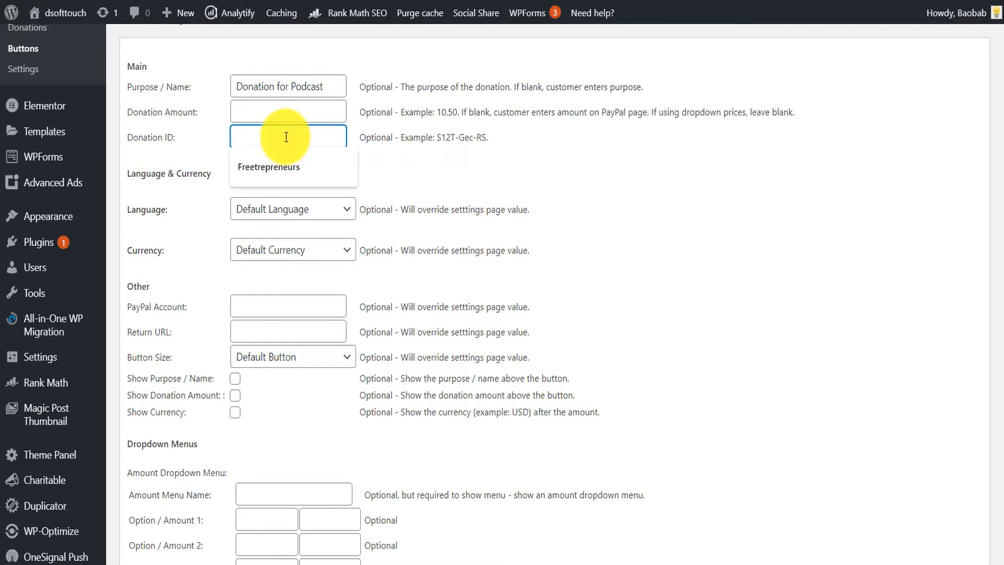
text(Podcast101)
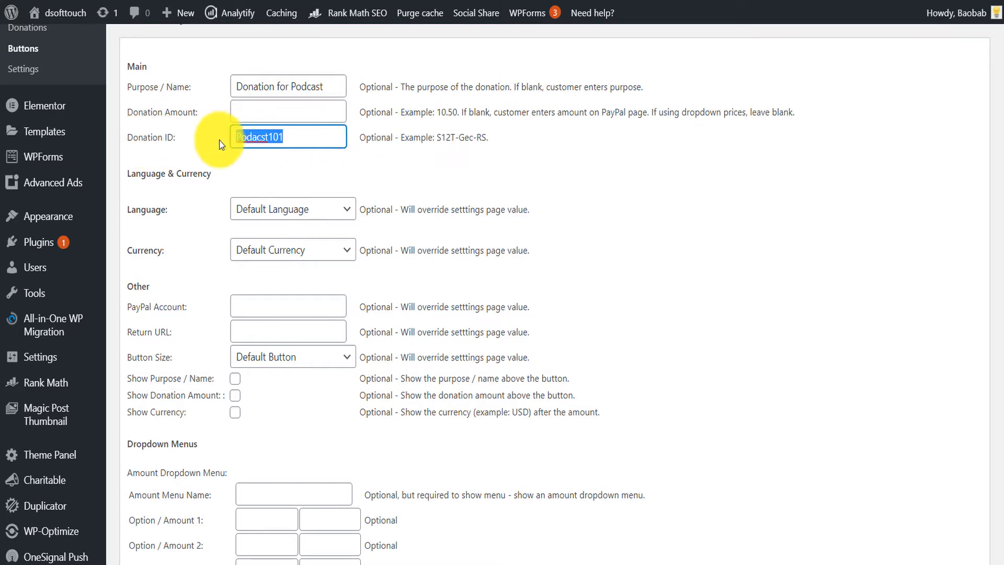
Step: Set the new button's language to English and its currency to U.S. Dollar - USD
scroll(361, 197, down, 2)
click(342, 141)
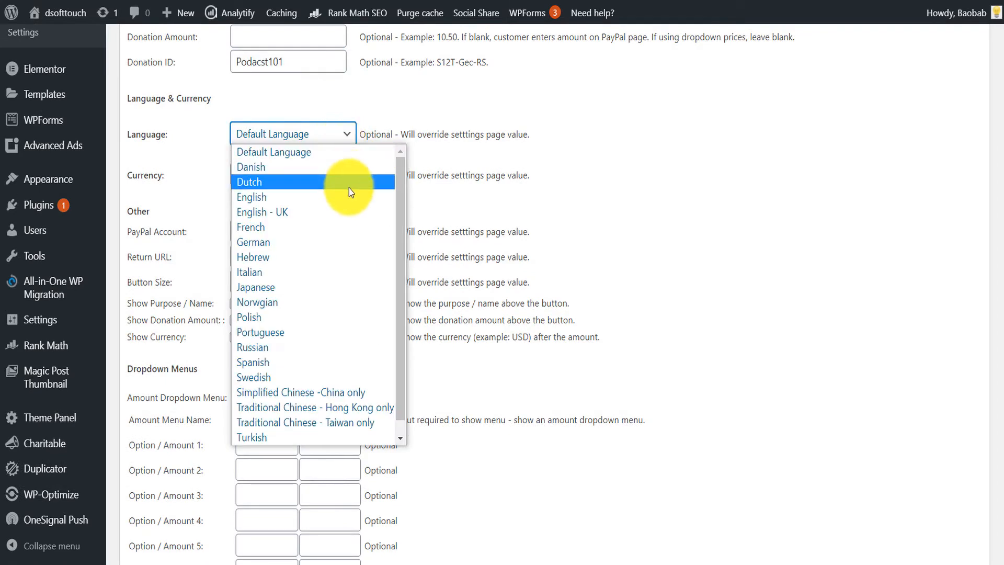
scroll(404, 271, down, 1)
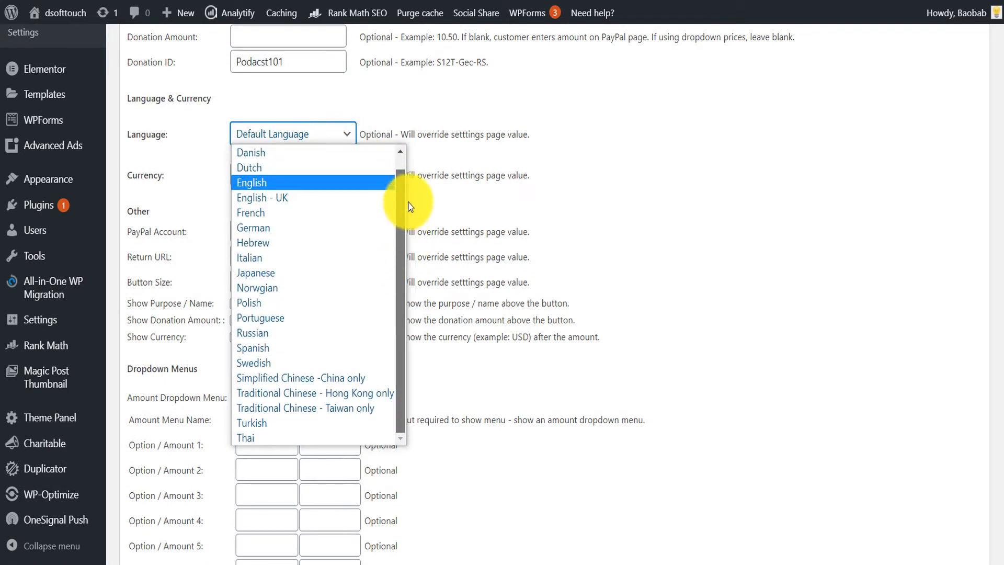
scroll(366, 207, up, 1)
click(332, 199)
click(339, 181)
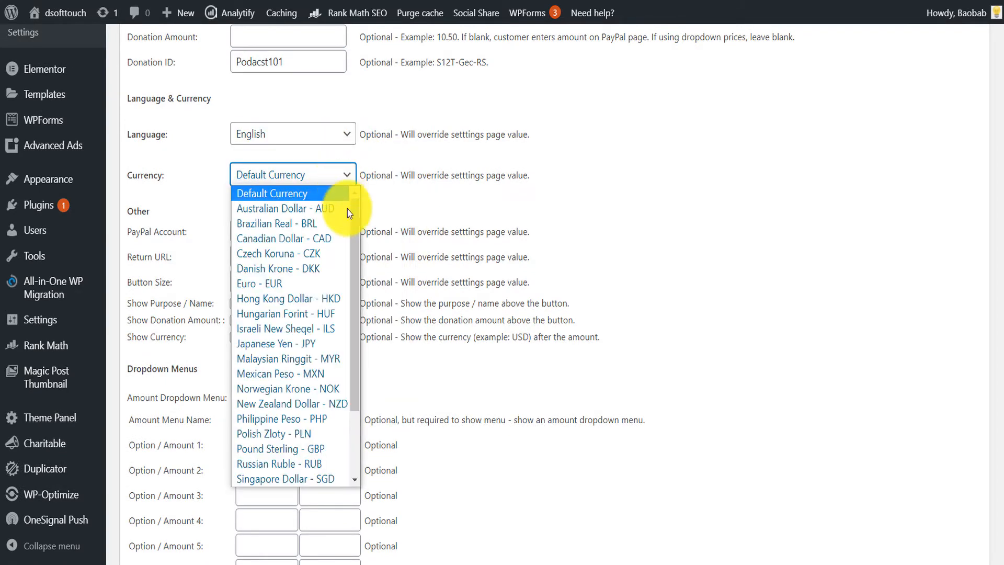
scroll(340, 267, down, 3)
click(296, 479)
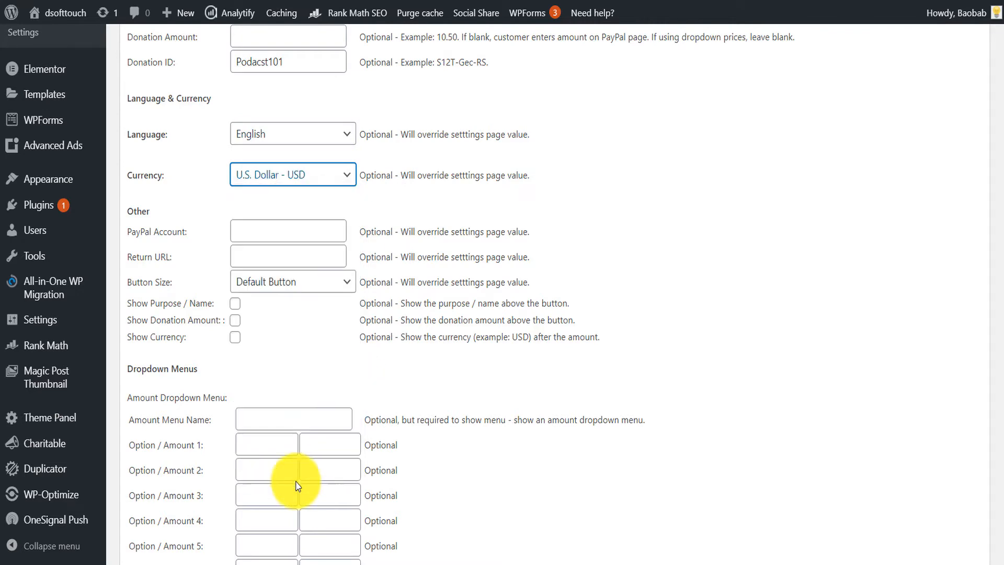
Step: Examine the optional PayPal Account and Return URL fields that override the settings page values
scroll(999, 279, down, 2)
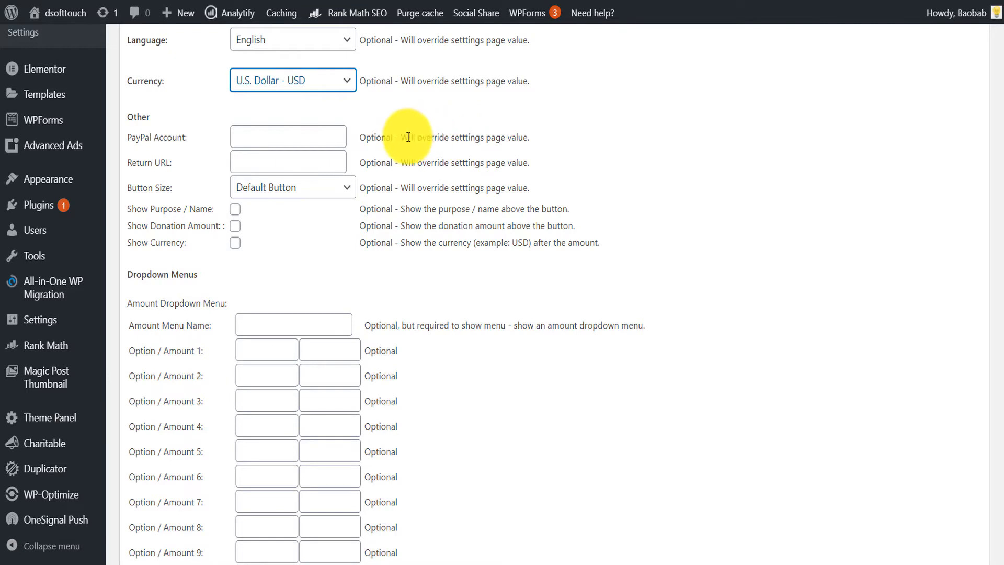
drag(401, 135, 540, 139)
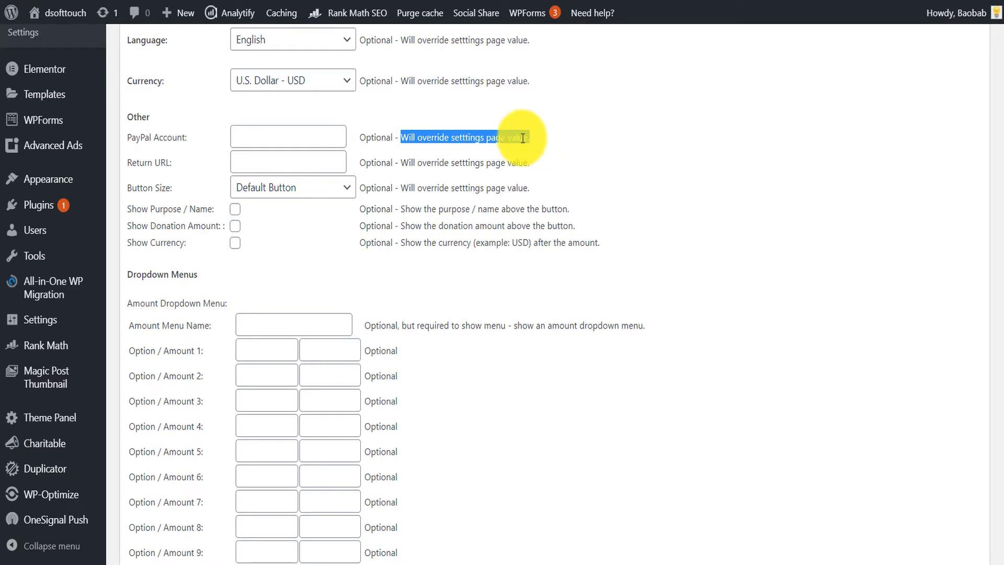
click(299, 137)
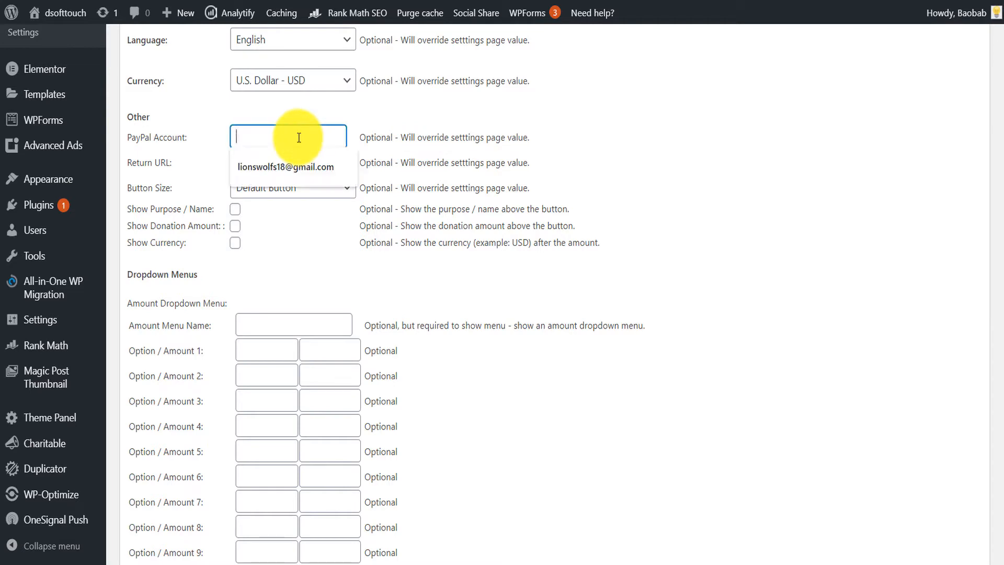
click(670, 145)
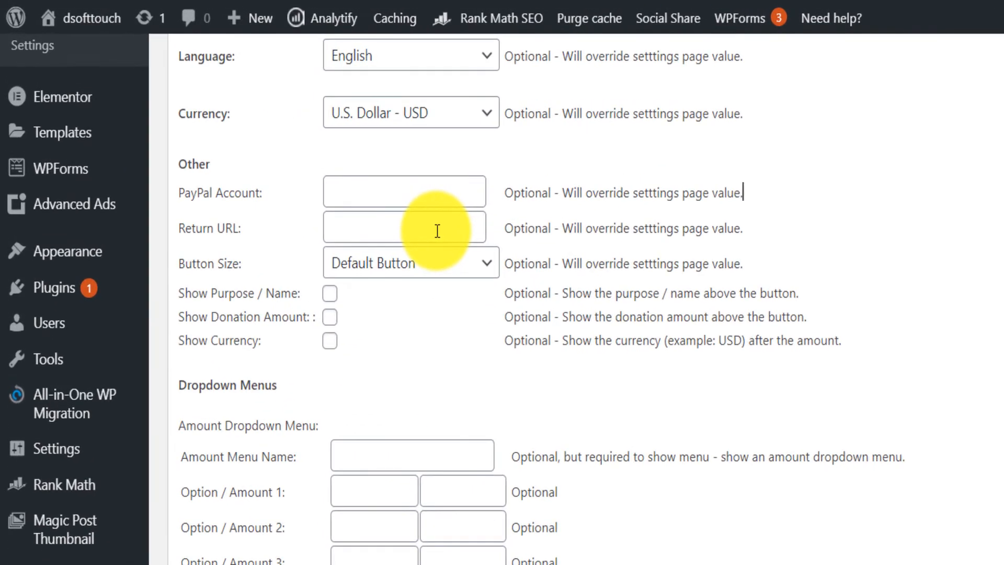
click(437, 231)
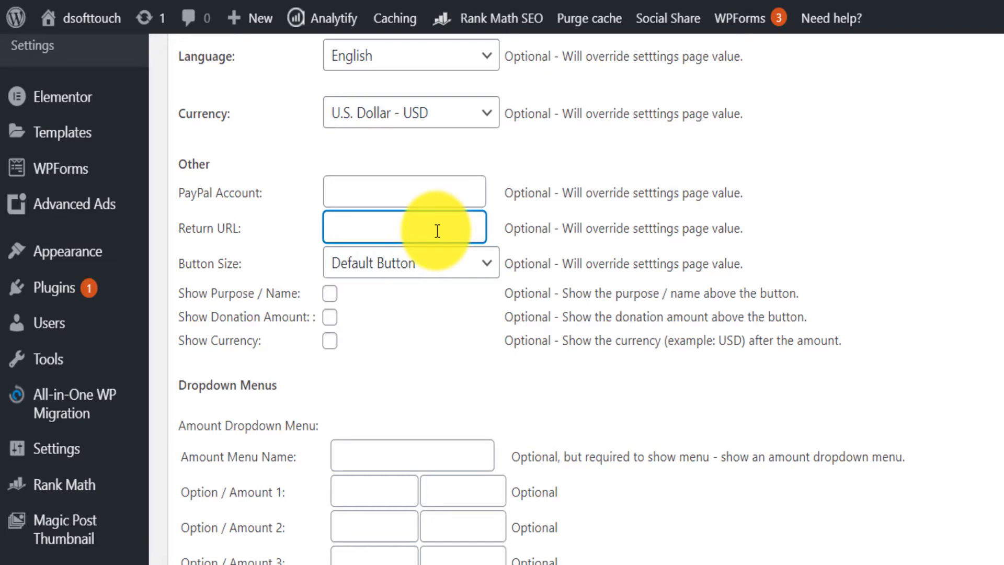
text(www.dsofttouch.com)
click(494, 270)
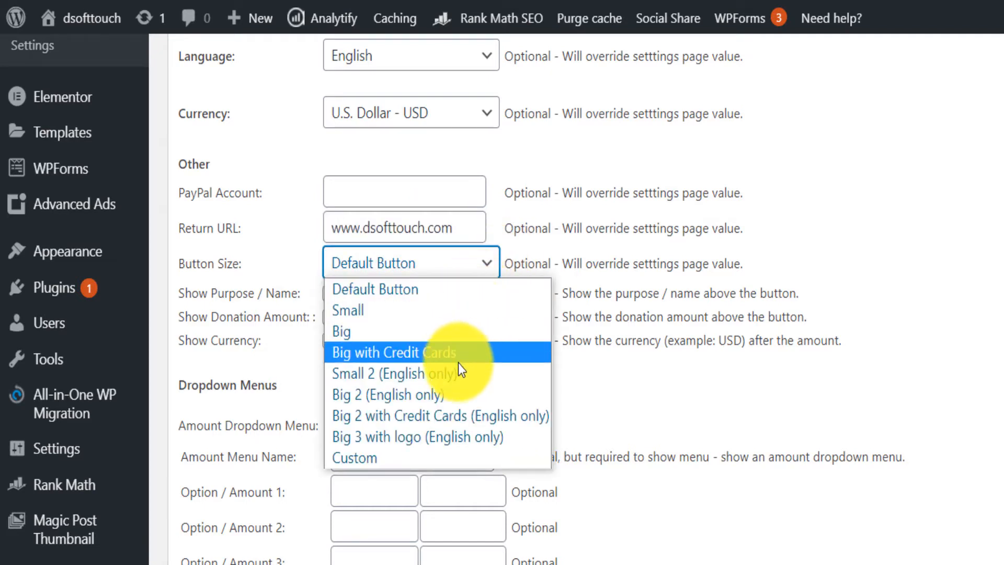
click(807, 316)
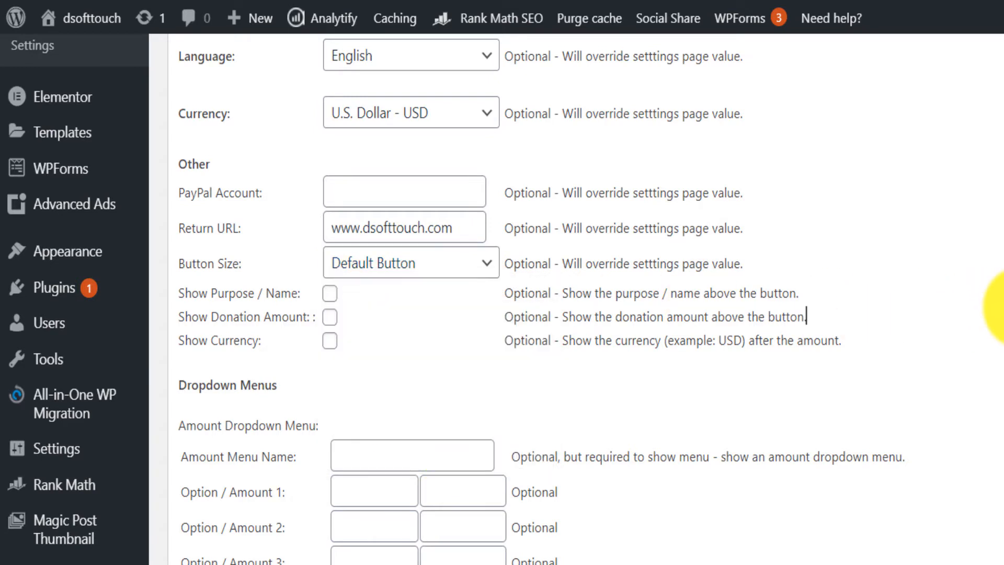
click(489, 263)
click(397, 348)
Step: Name the amount dropdown menu "Choose amount" and check where that label appears in the live post's sidebar
scroll(398, 314, down, 1)
scroll(722, 426, down, 1)
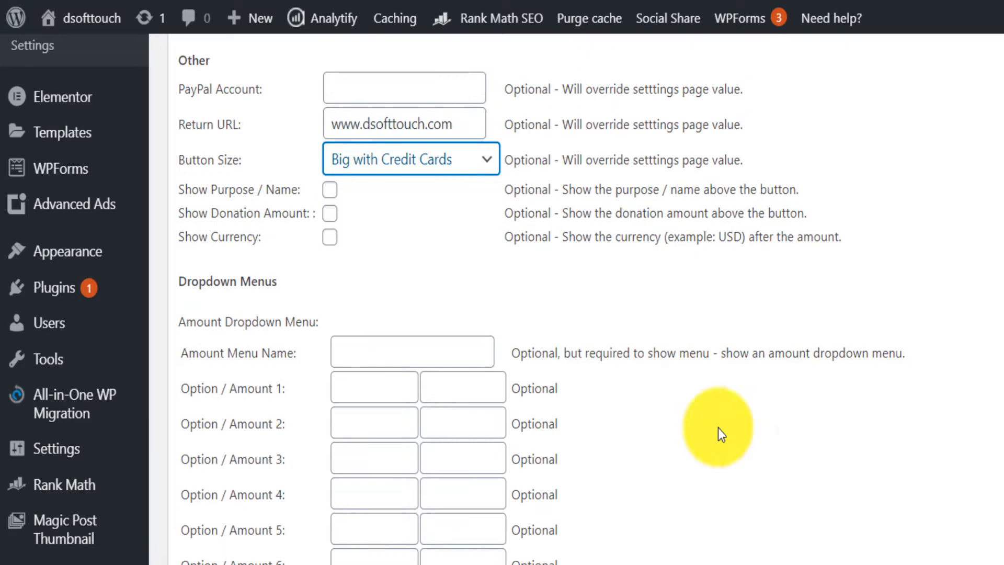
click(454, 355)
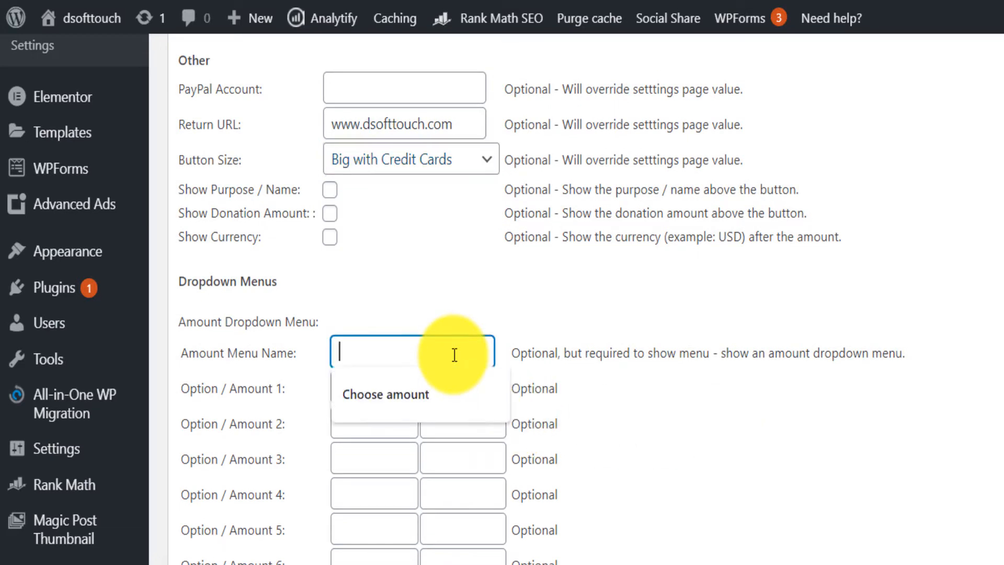
click(416, 395)
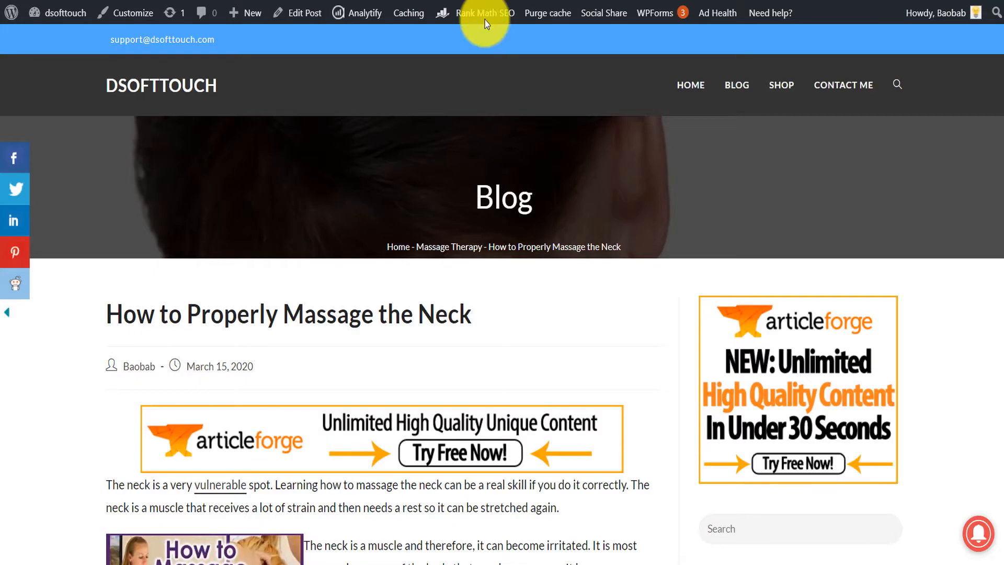
drag(1003, 95, 1000, 264)
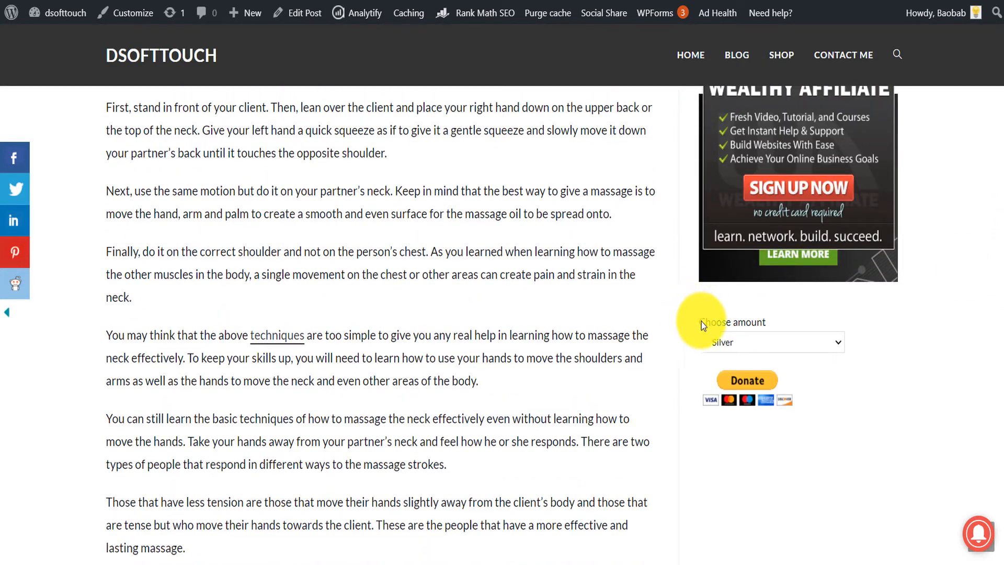
drag(699, 321, 771, 321)
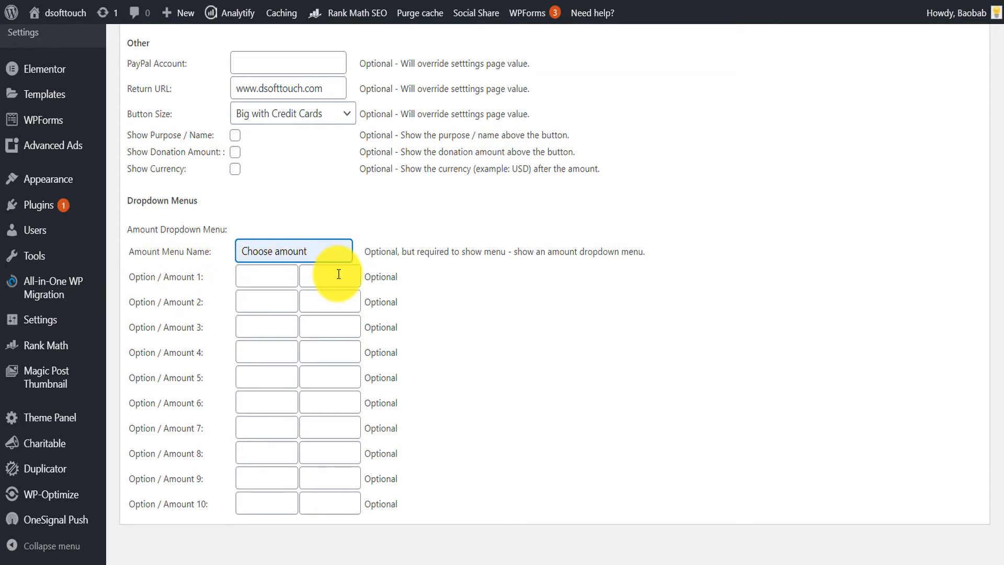
Step: Name the first three dropdown options "Silver - $3", "Loyal - $5" and "Gold - $10"
click(268, 276)
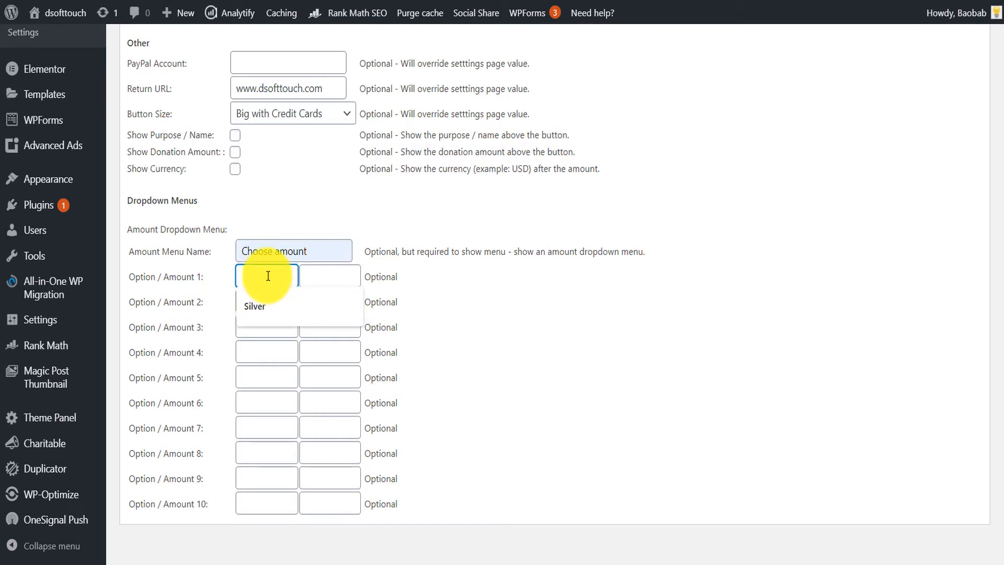
text(Silver - $3)
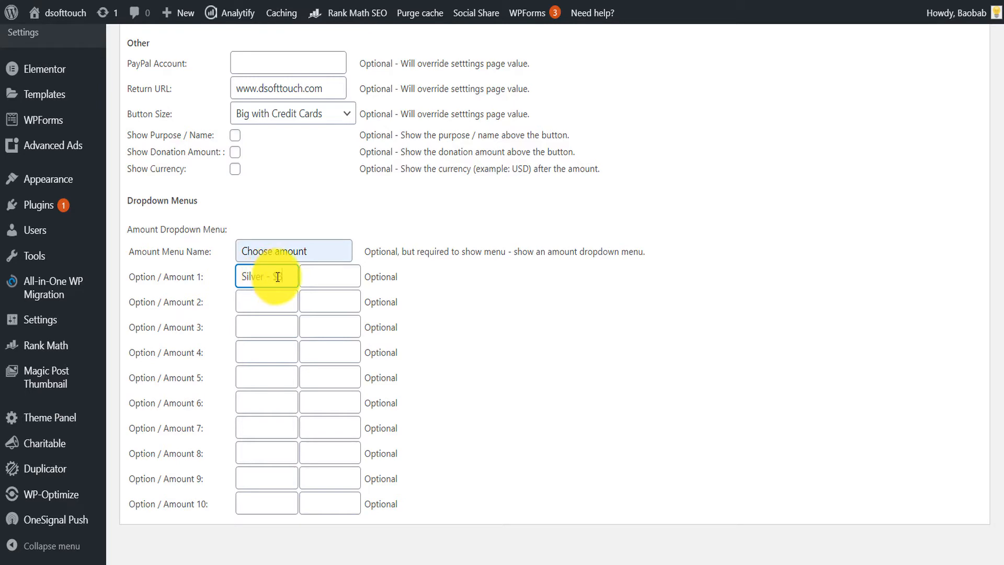
click(263, 301)
click(260, 330)
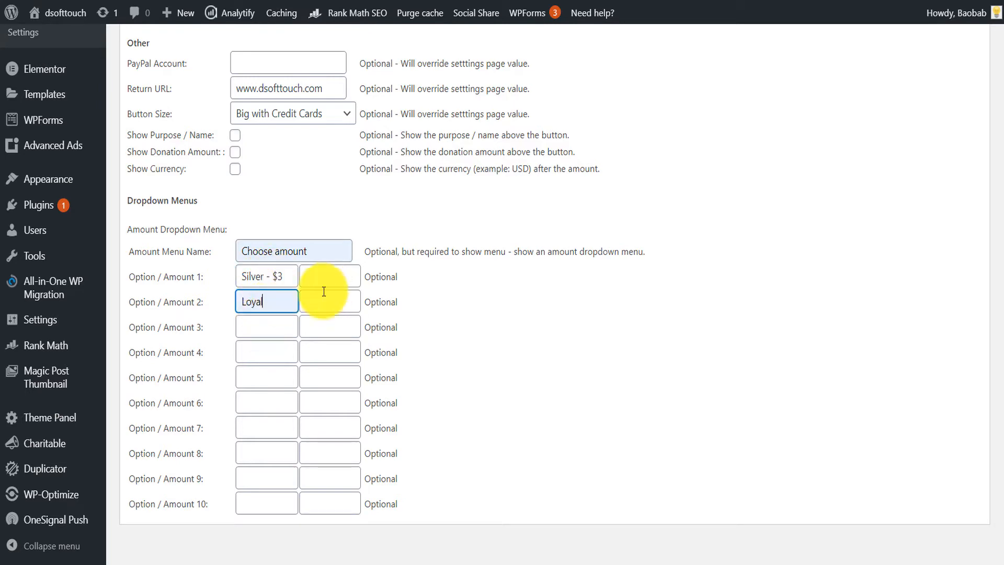
text(- )
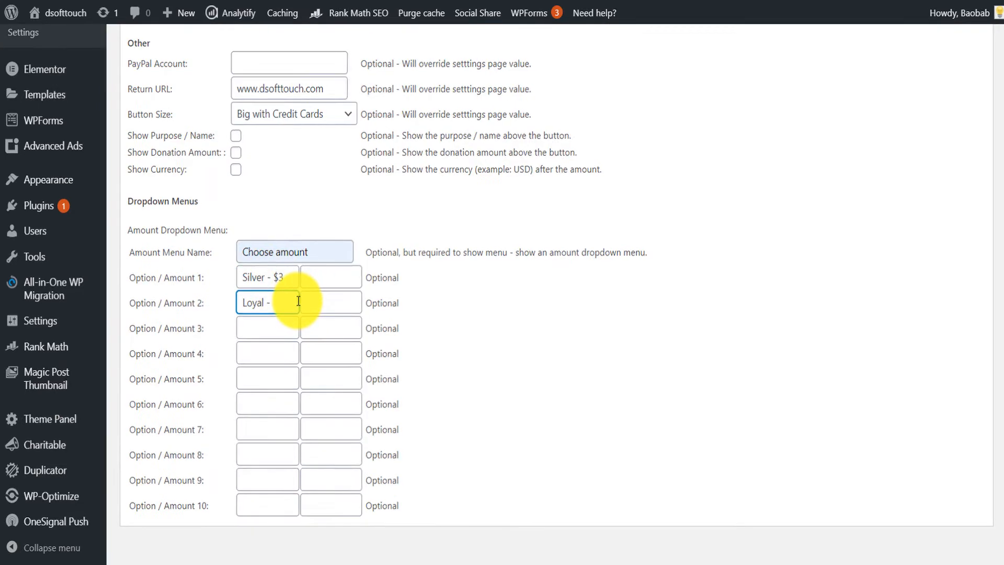
text($5)
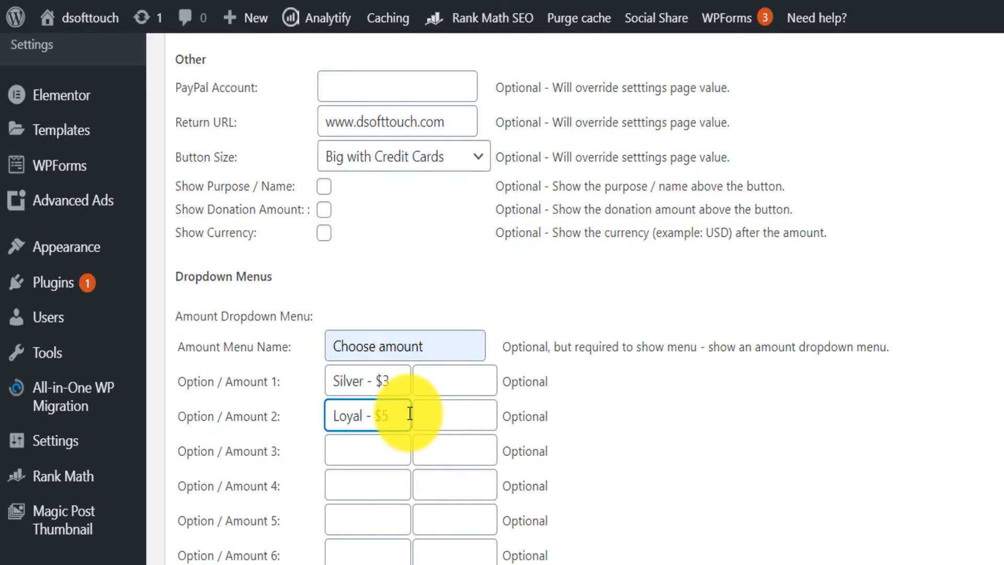
click(375, 458)
click(347, 486)
text(- $10)
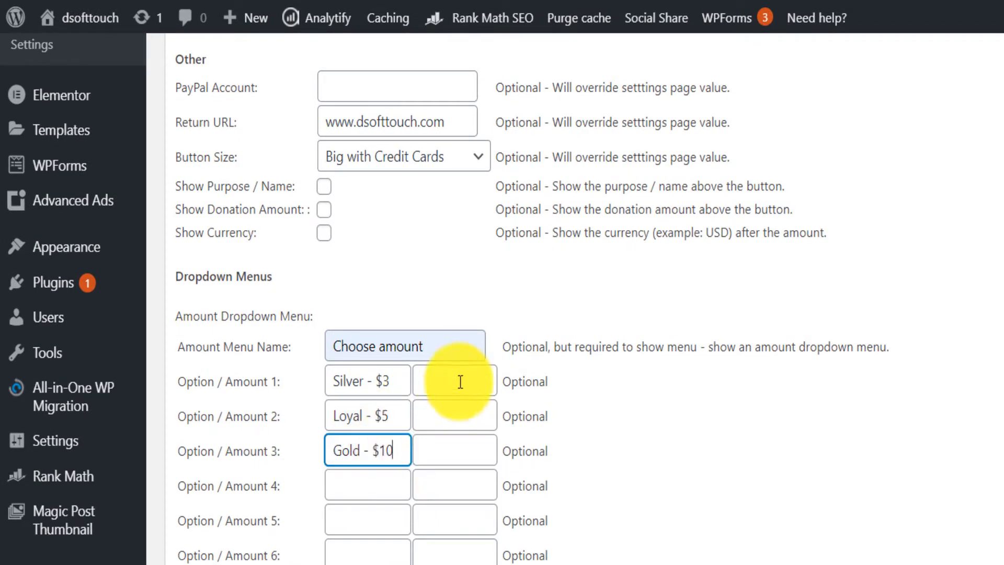
Step: Enter the amounts 3, 5 and 10 for the Silver, Loyal and Gold options respectively
click(460, 382)
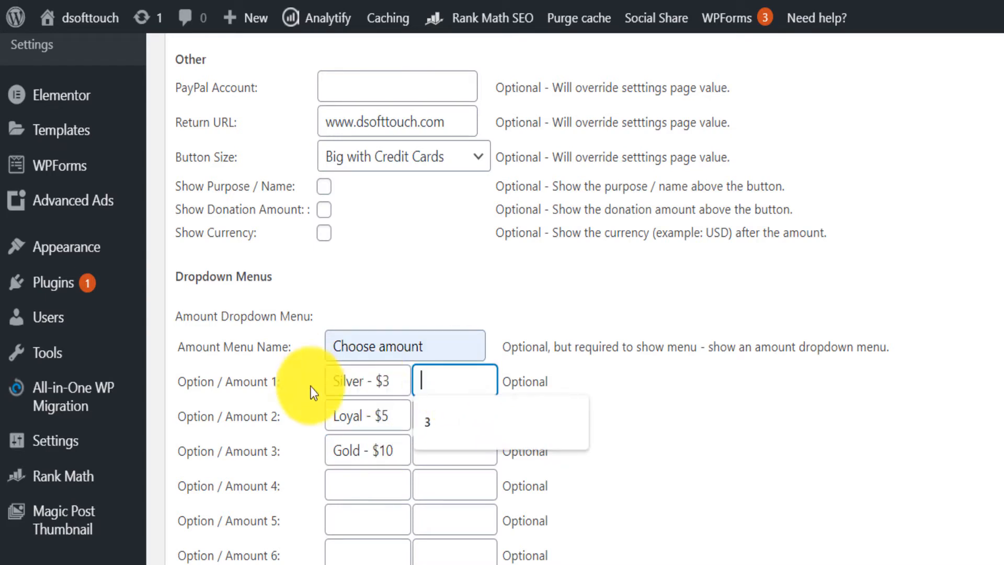
drag(406, 381, 340, 372)
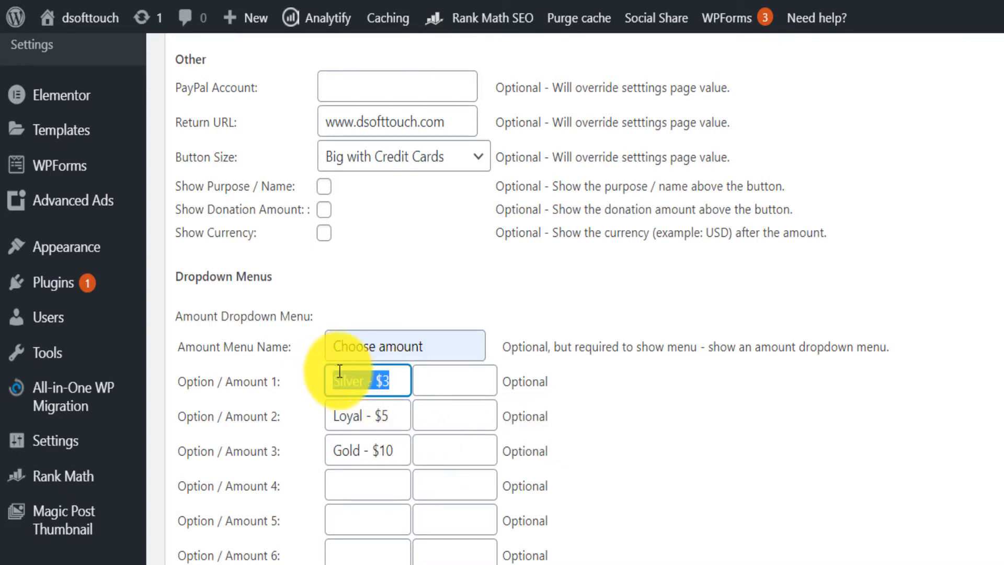
click(468, 378)
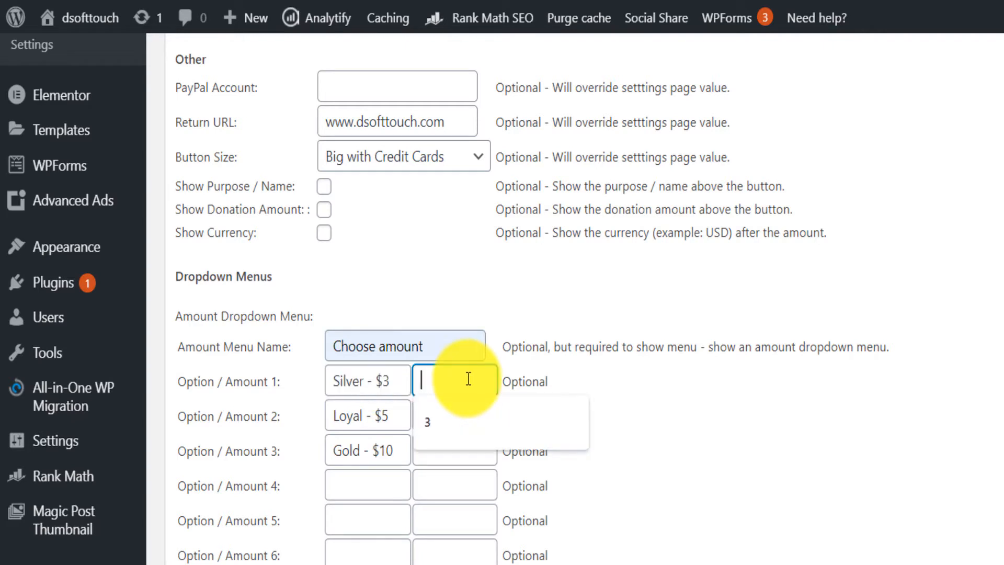
text(3)
click(451, 408)
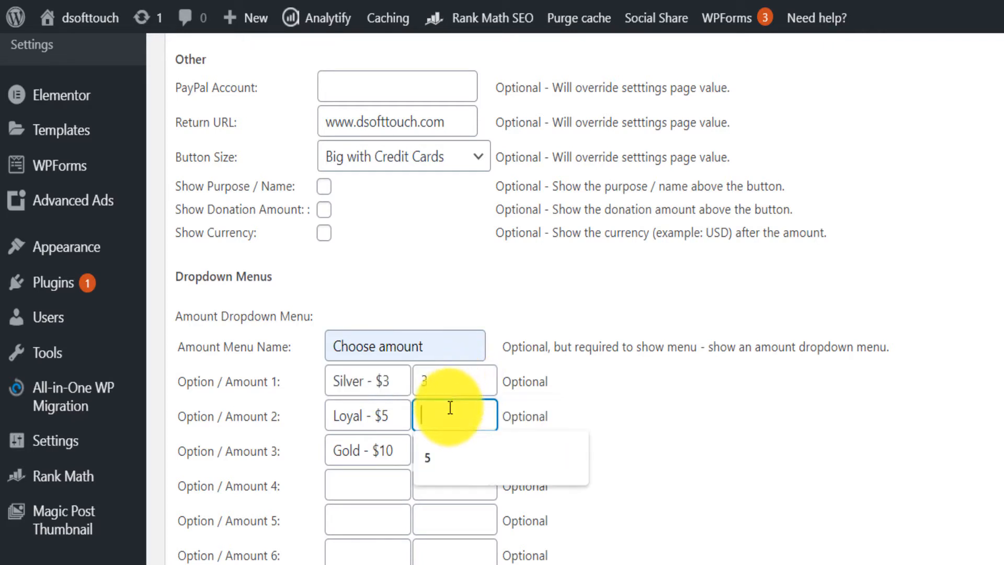
text(5)
click(449, 442)
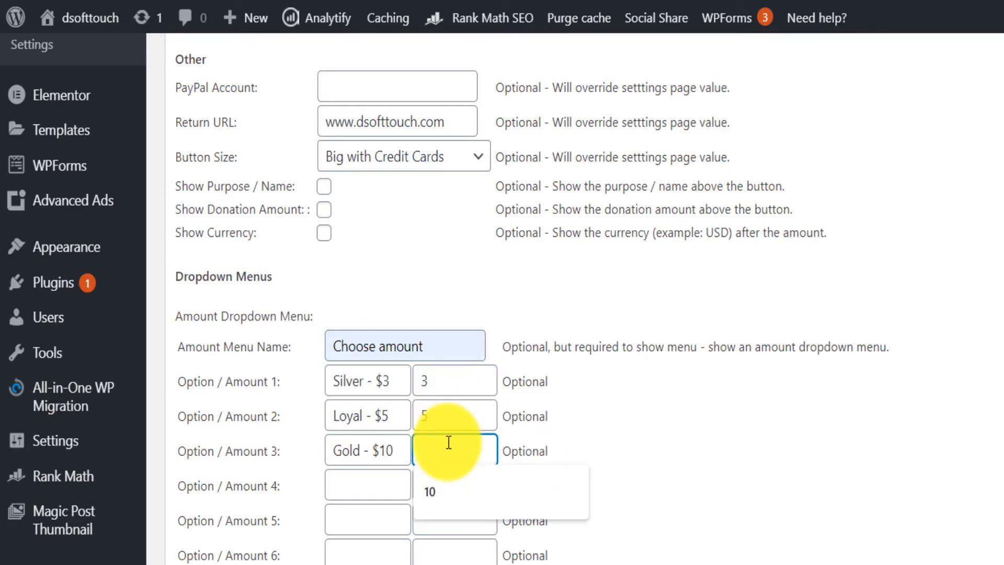
text(10)
click(377, 484)
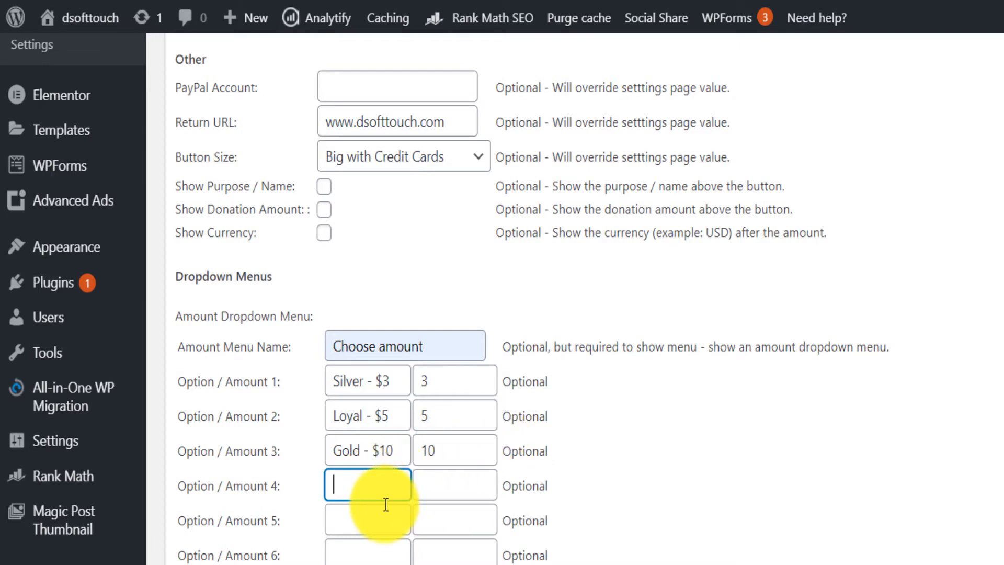
Step: Save the new PayPal donation button with its amount dropdown menu
scroll(337, 482, down, 1)
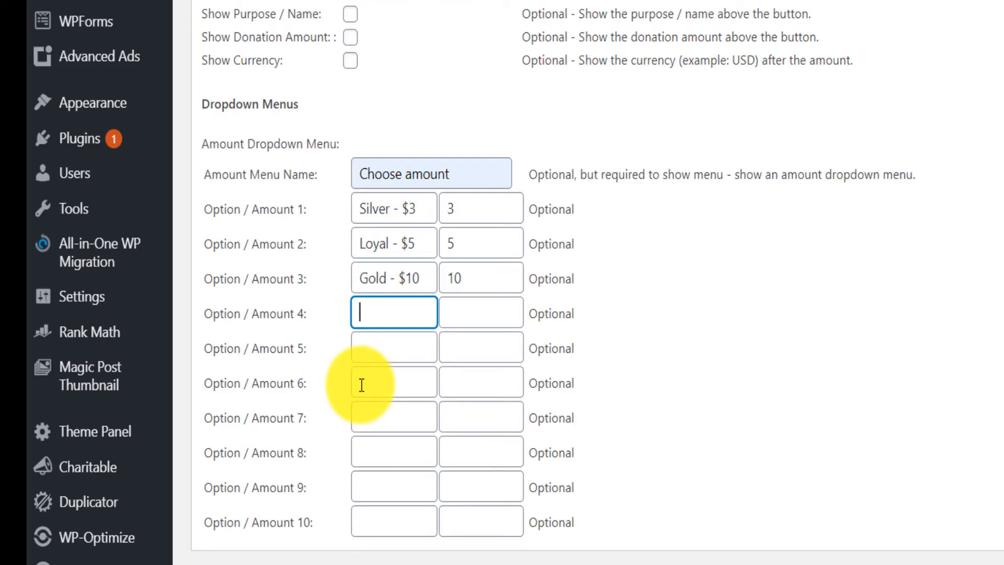
drag(1003, 375, 1003, 173)
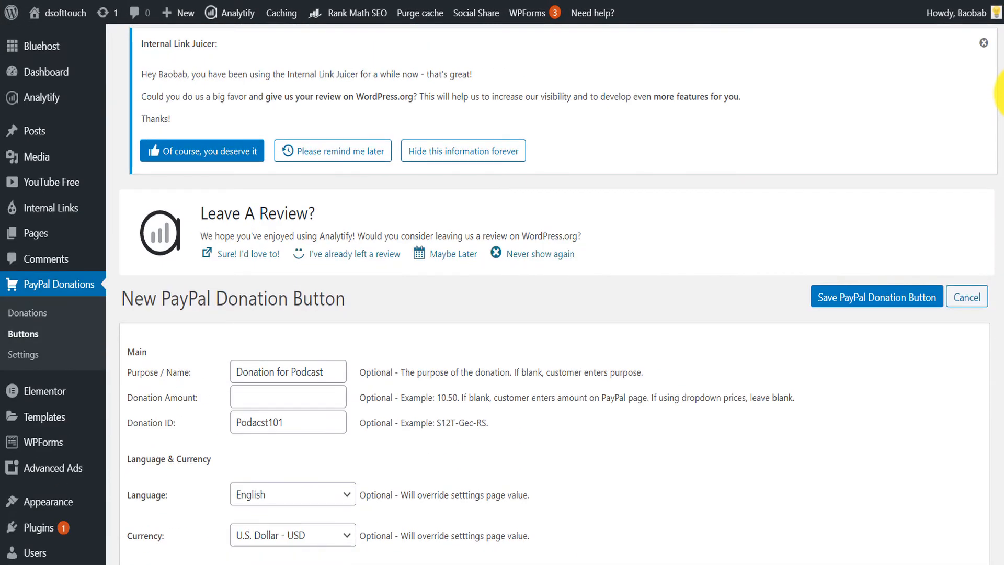
click(846, 276)
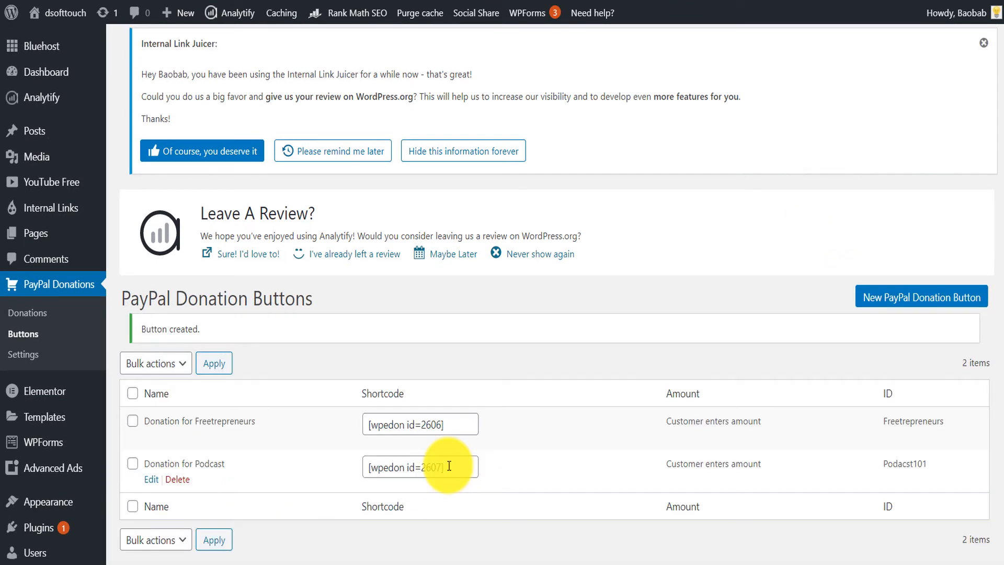
Step: Copy the shortcode of the "Donation for Podcast" button
drag(449, 466, 366, 465)
right_click(376, 470)
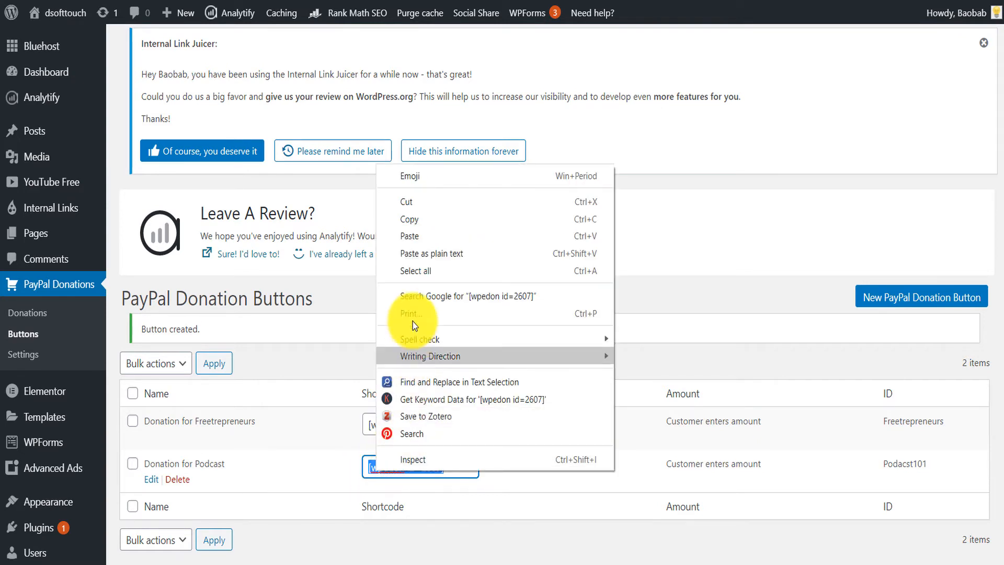
click(424, 219)
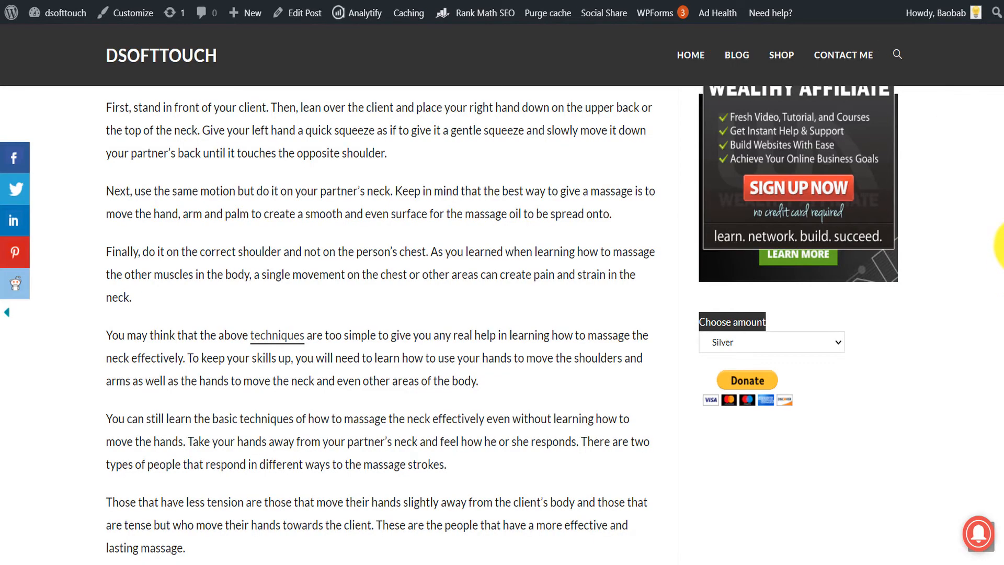
Step: Examine the live neck massage post for places to show a donation button, in the sidebar and within the article text
scroll(998, 242, up, 10)
scroll(999, 73, down, 20)
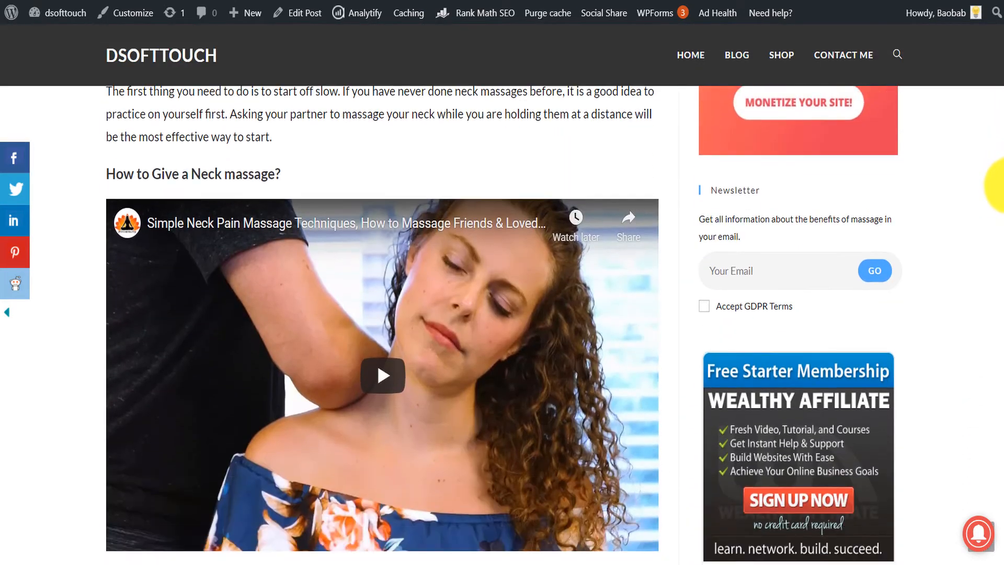
scroll(992, 293, down, 3)
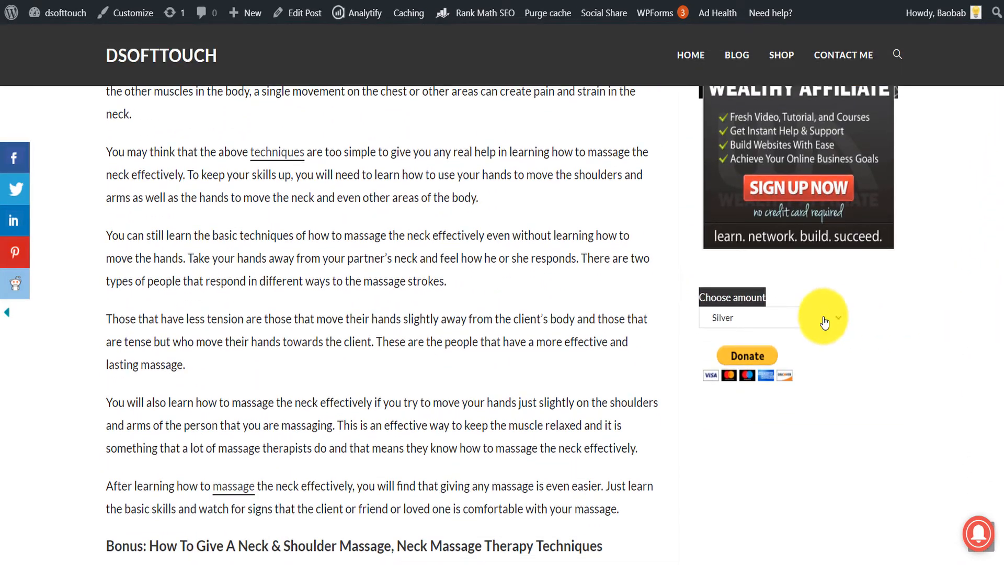
click(897, 307)
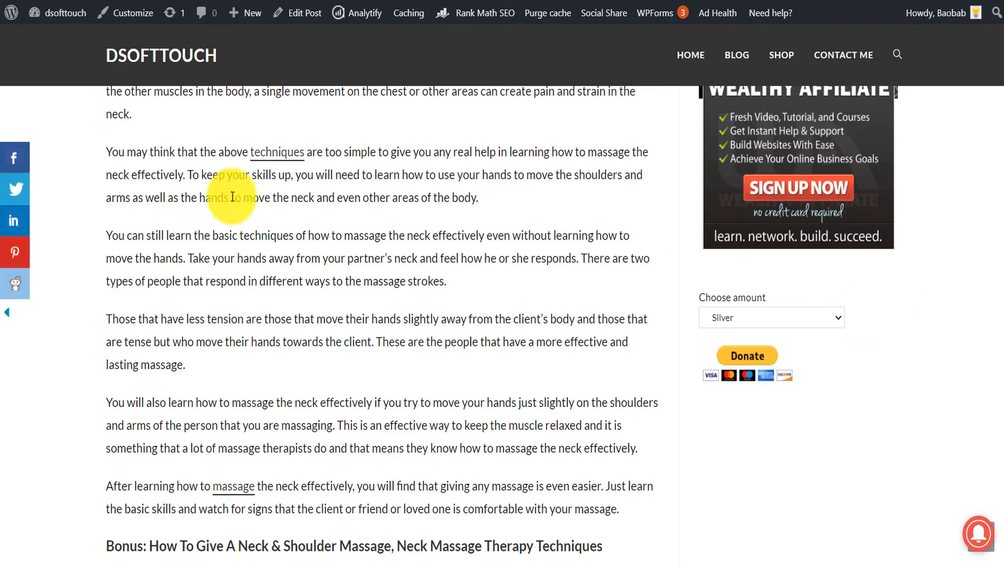
scroll(293, 177, up, 10)
scroll(344, 339, down, 7)
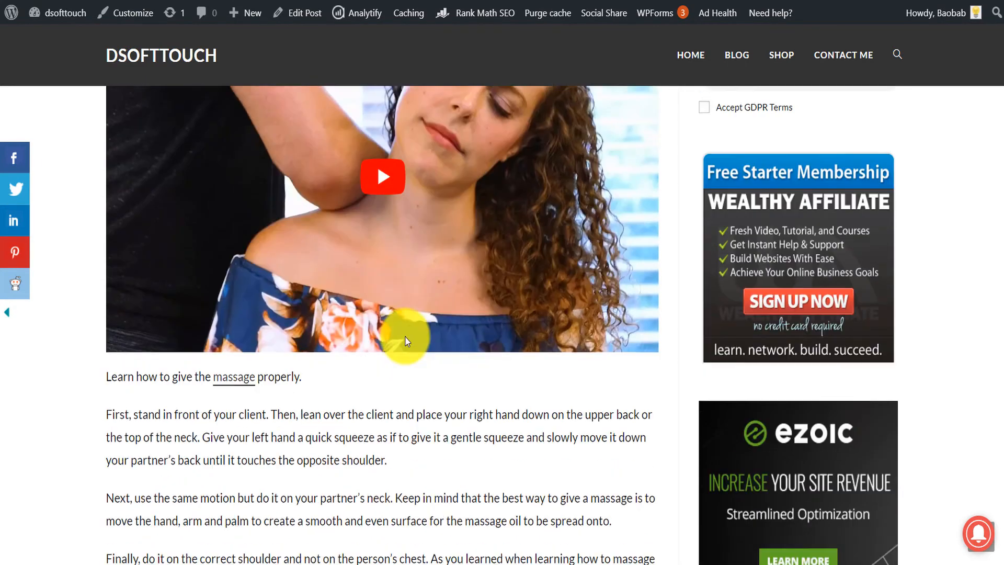
drag(103, 253, 218, 381)
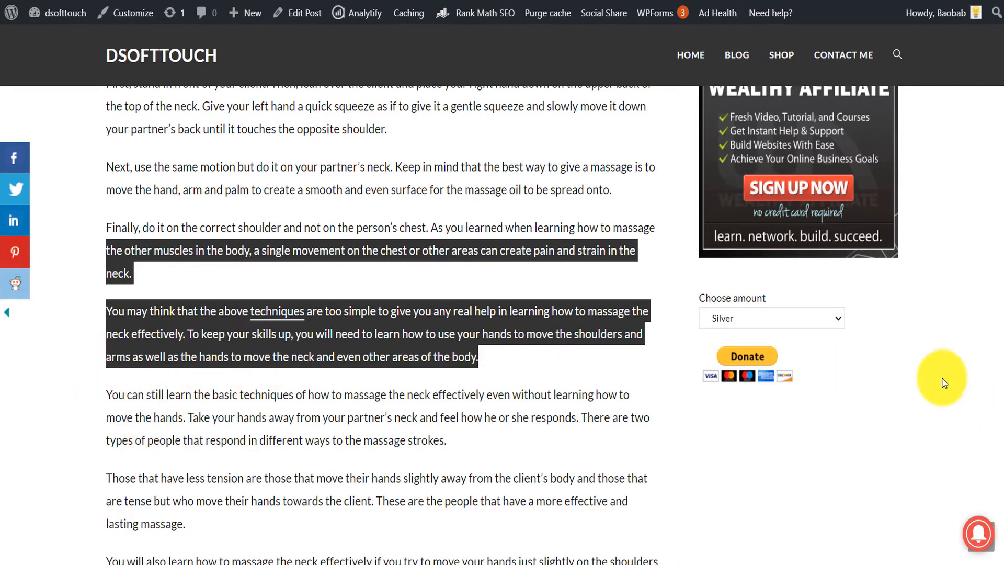
click(968, 340)
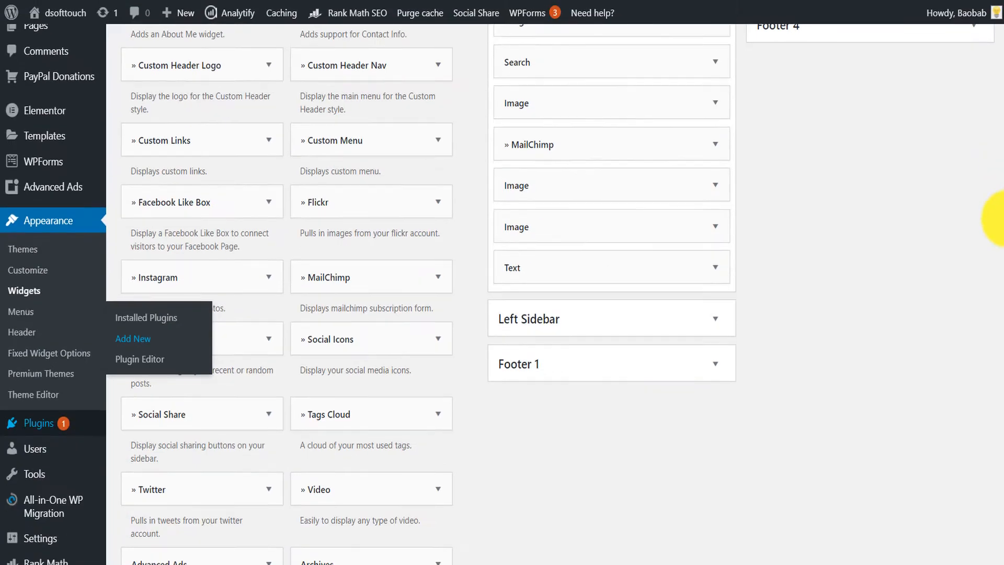
Step: Find the Text widget among the available widgets and add it to the Default Sidebar
scroll(996, 219, down, 20)
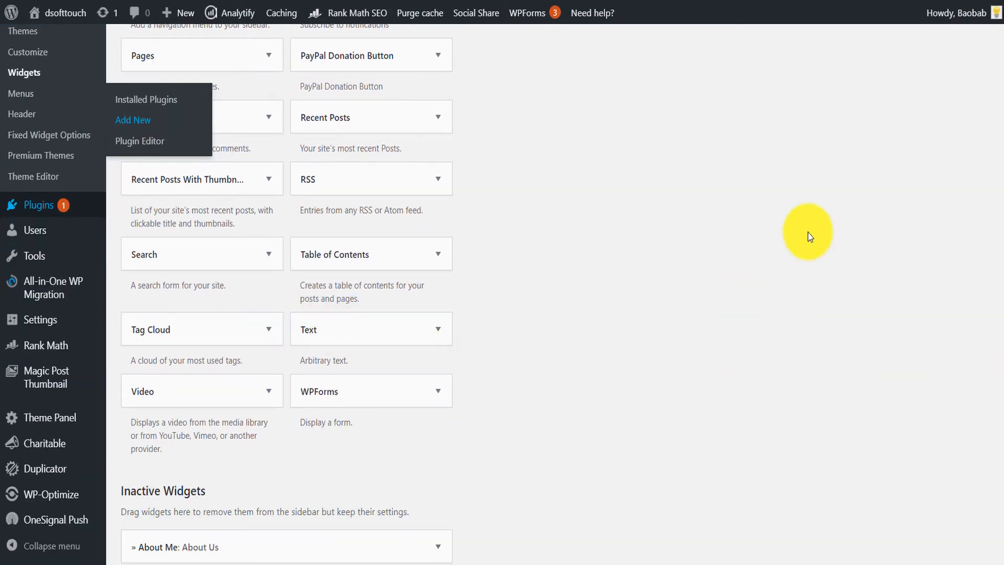
key(ctrl+f)
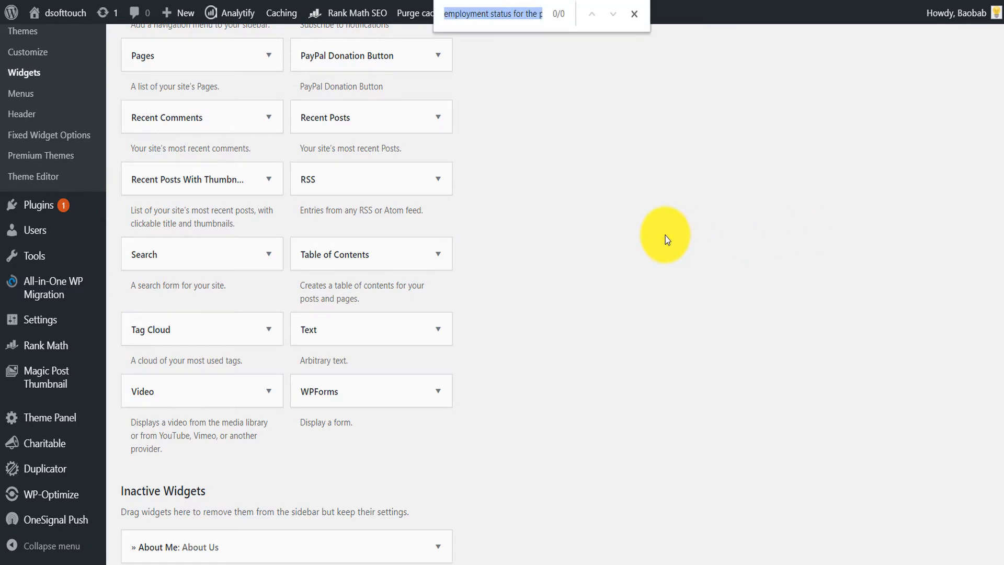
text(text)
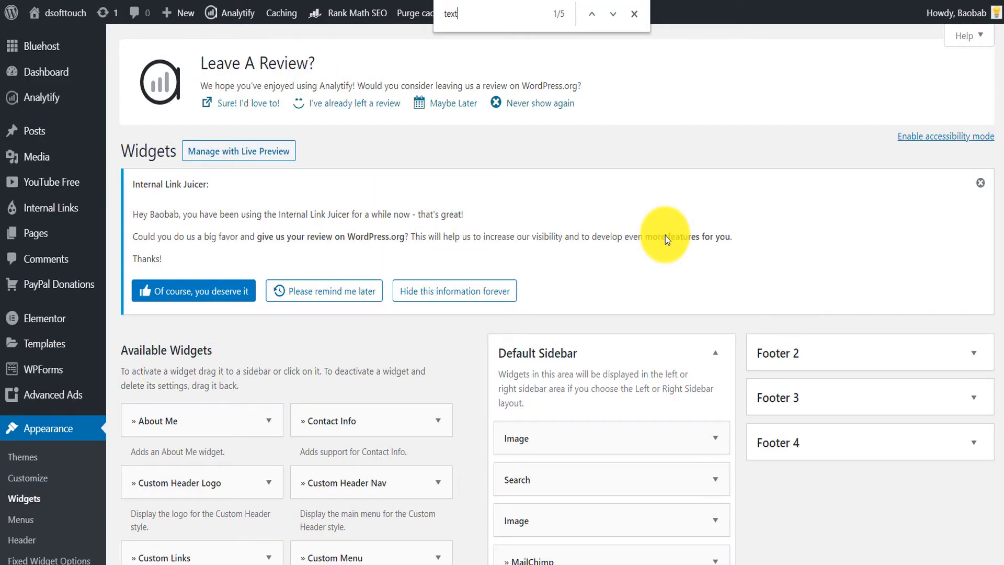
key(Return)
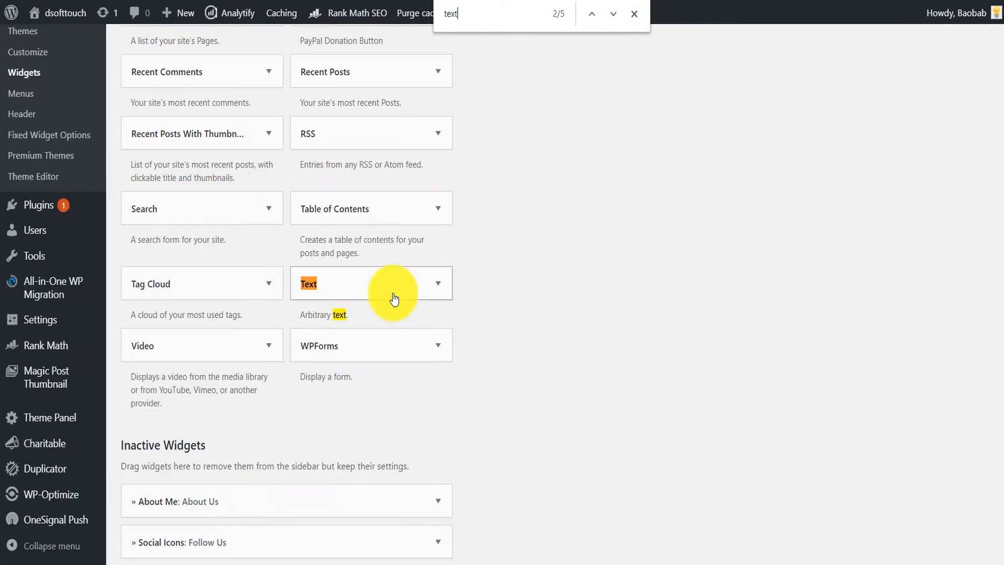
click(445, 287)
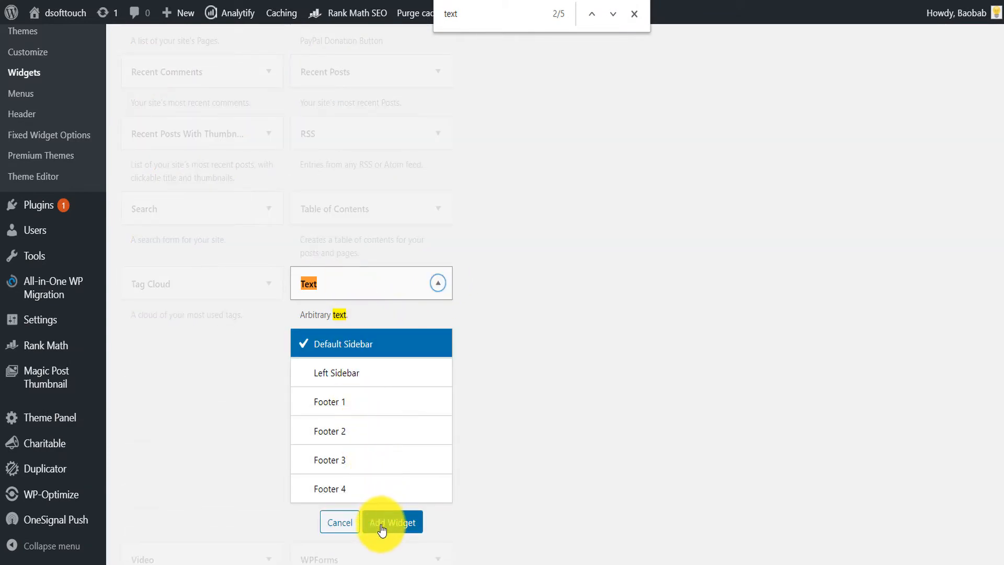
click(377, 526)
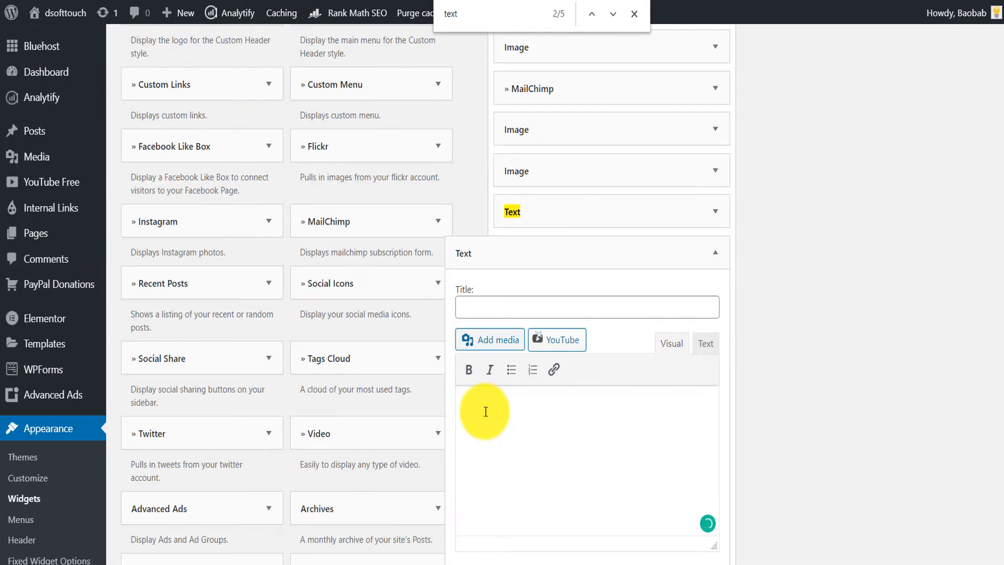
Step: Put the shortcode [wpedon id=2607] into the new Text widget's content and save the widget
text([wpedon id=2607])
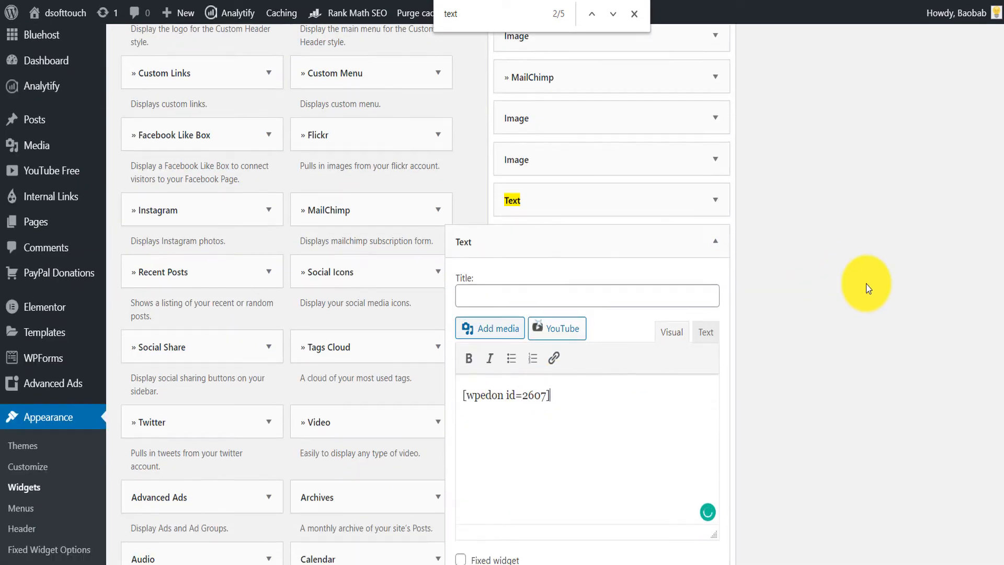
scroll(760, 347, down, 4)
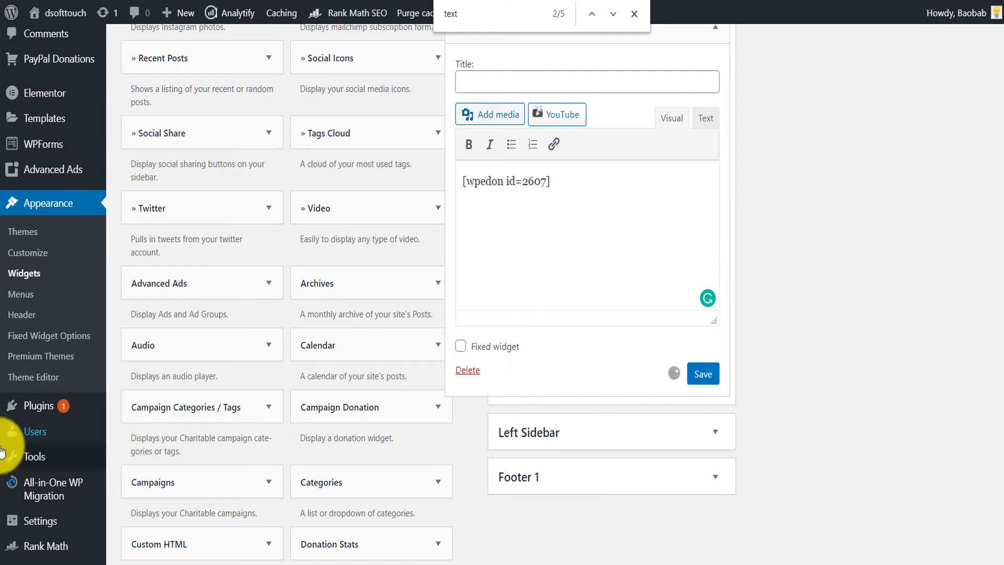
right_click(44, 413)
click(116, 243)
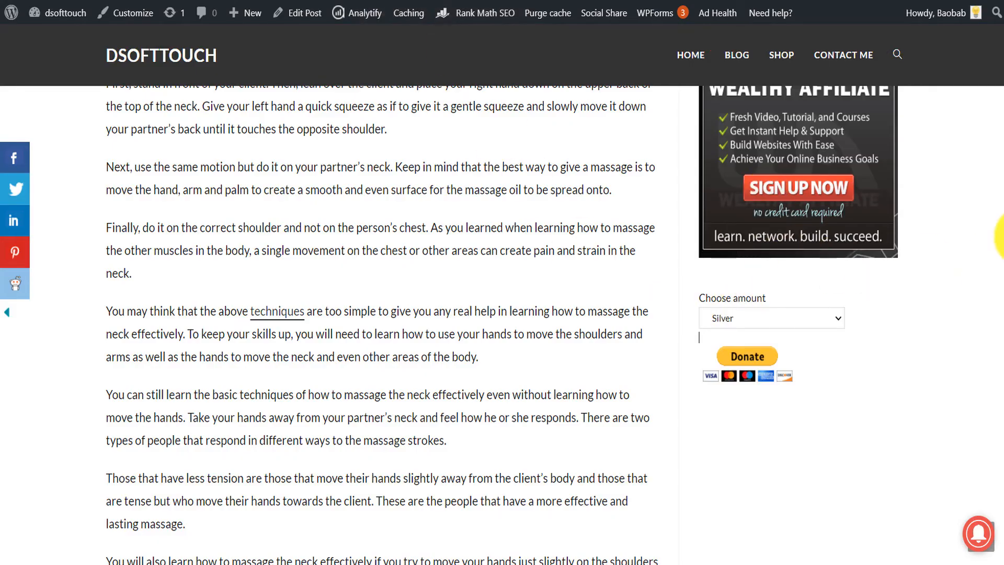
Step: Collapse the new shortcode widget and compare its place in the Default Sidebar with the older Text widget's
scroll(998, 246, down, 4)
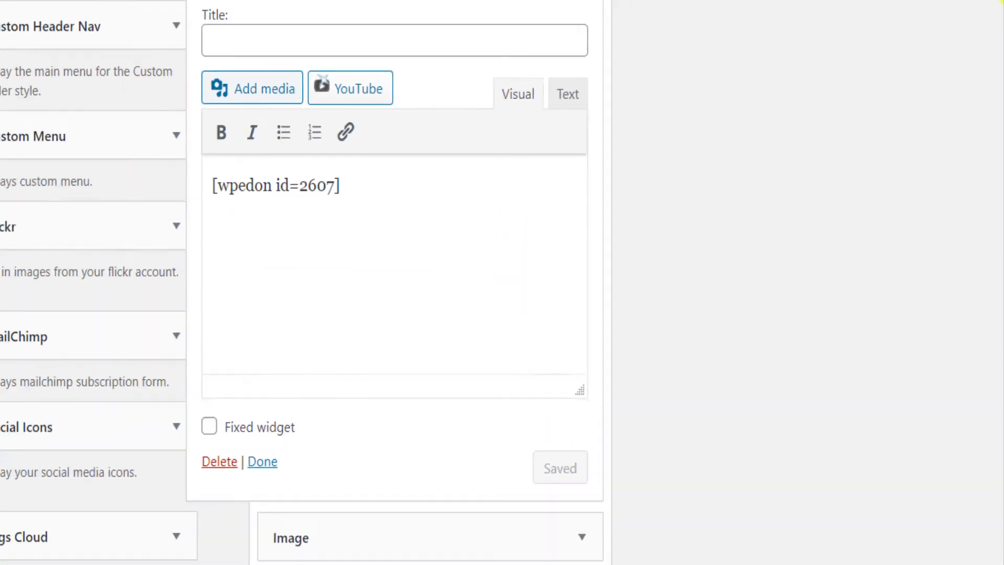
scroll(660, 66, up, 1)
click(647, 63)
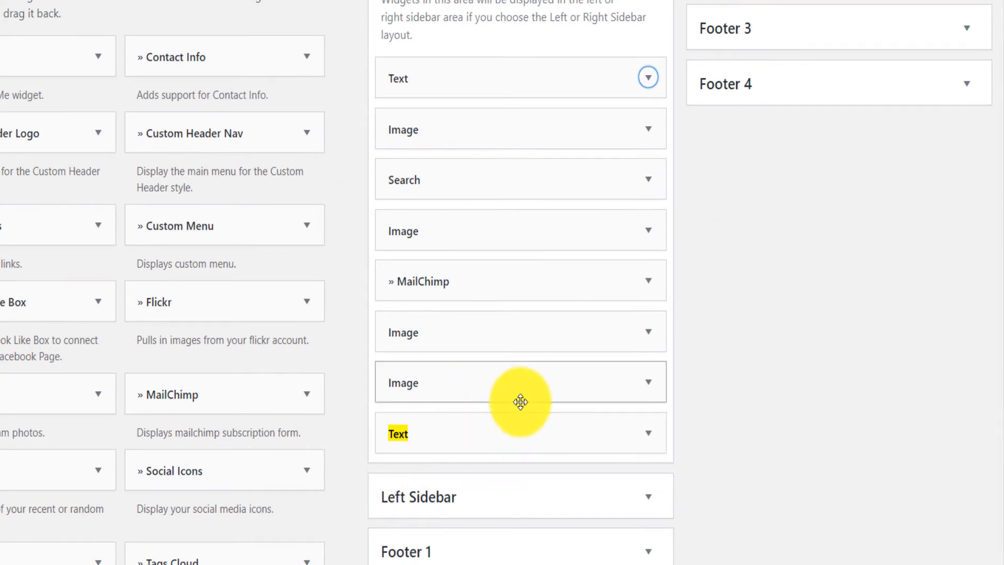
click(509, 431)
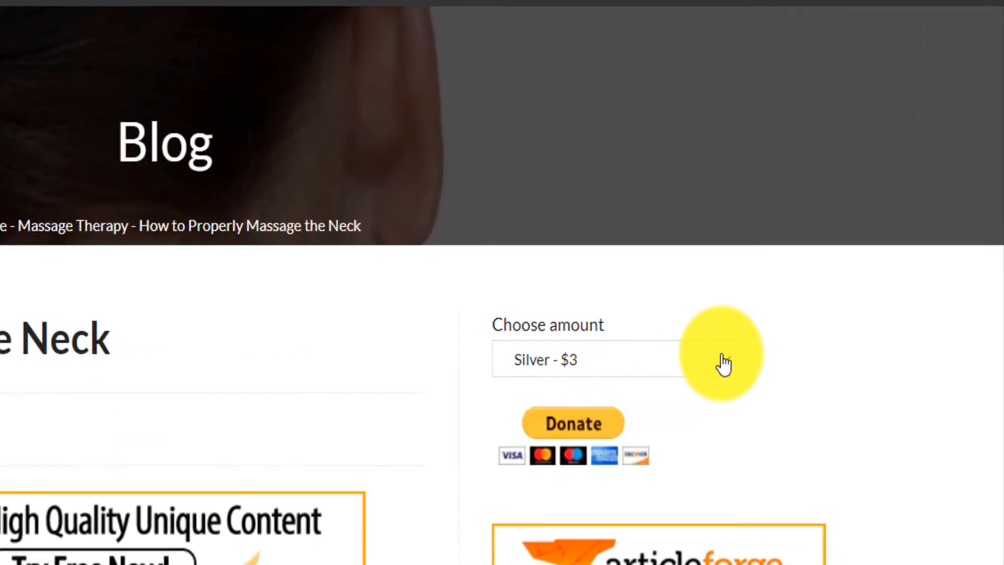
Step: Review the amount options of the upper donation button on the live post and select Loyal - $5
click(724, 364)
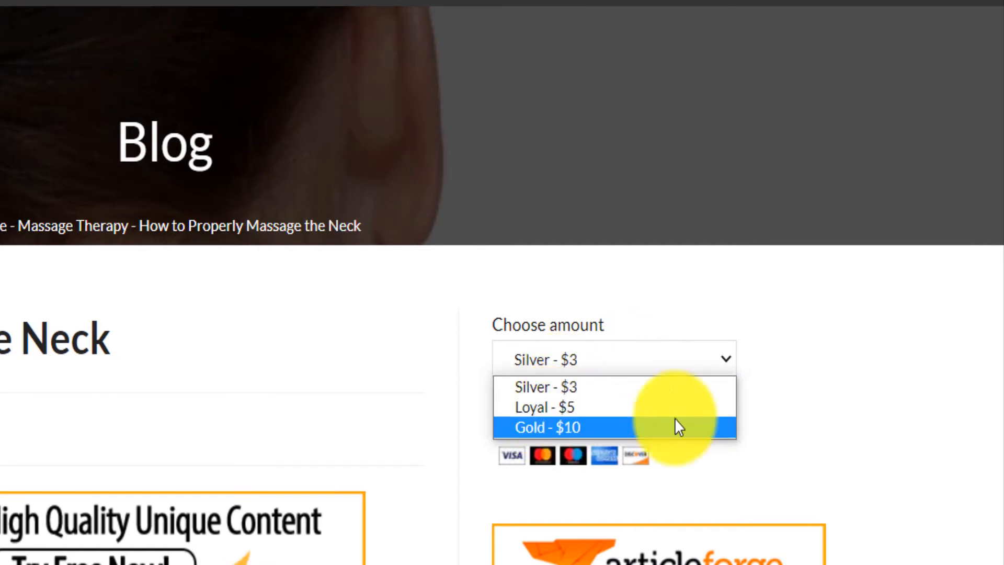
click(857, 393)
click(620, 369)
click(576, 409)
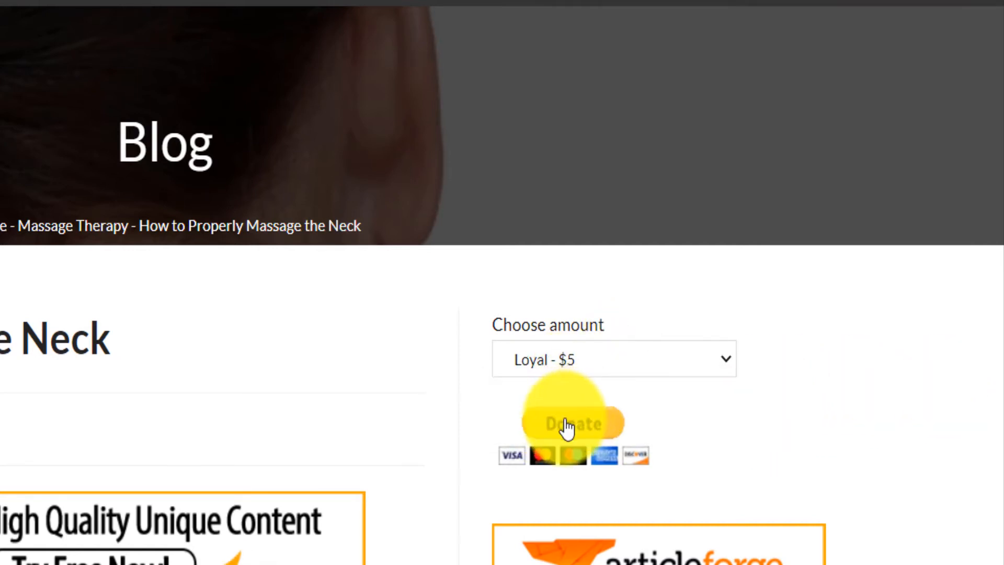
Step: Compare the amount options of the lower sidebar donation button with those of the upper one
drag(996, 5, 1000, 482)
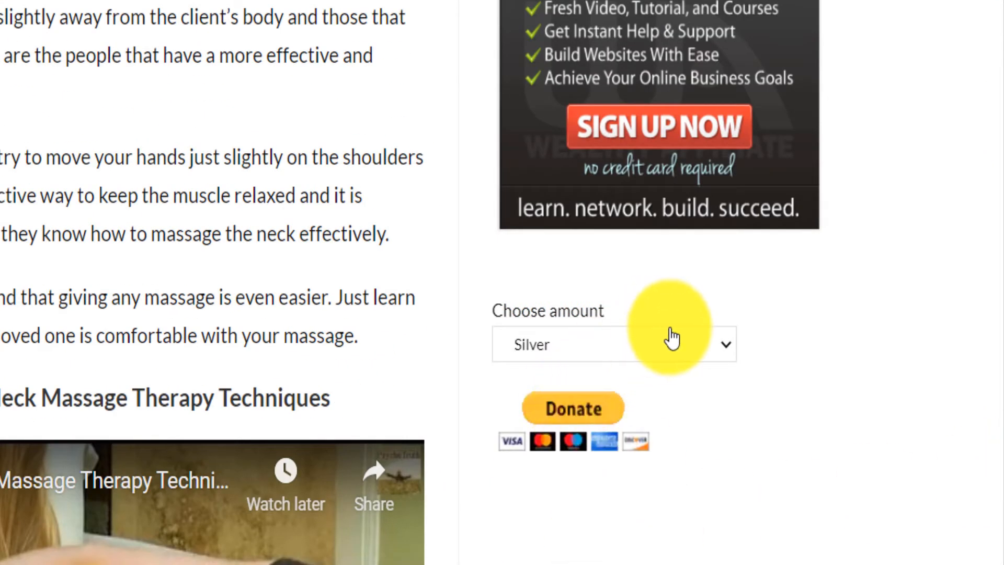
click(700, 358)
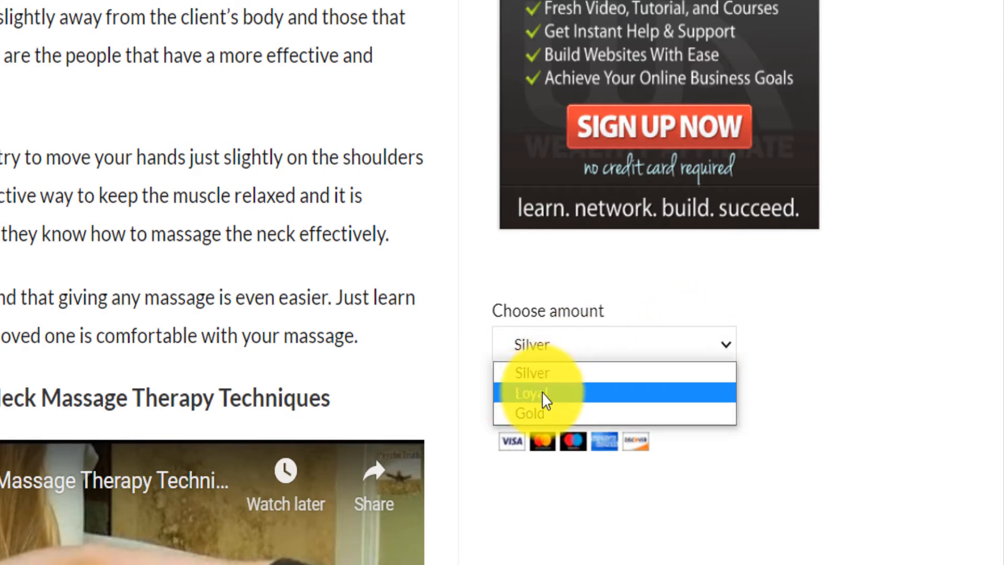
click(632, 514)
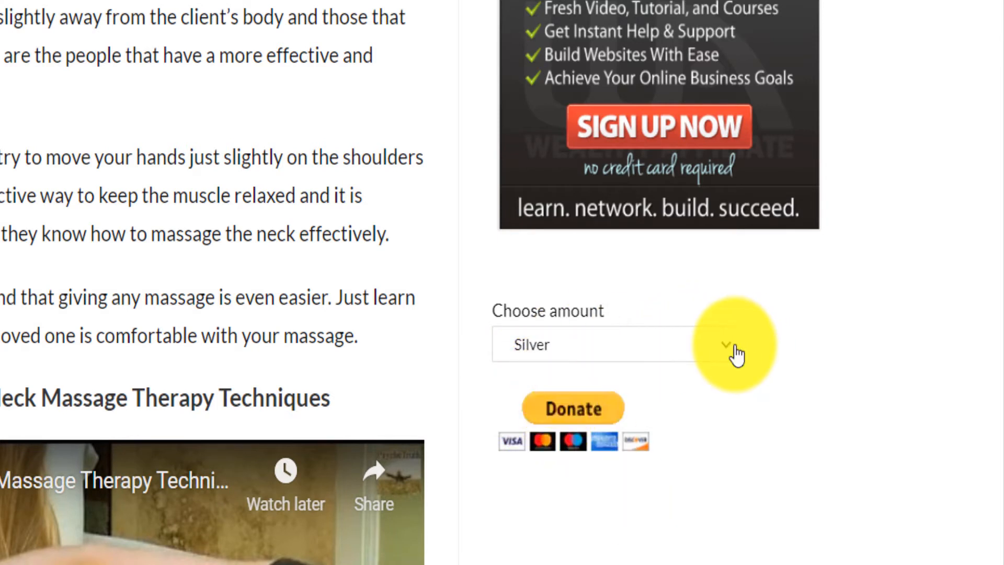
click(733, 344)
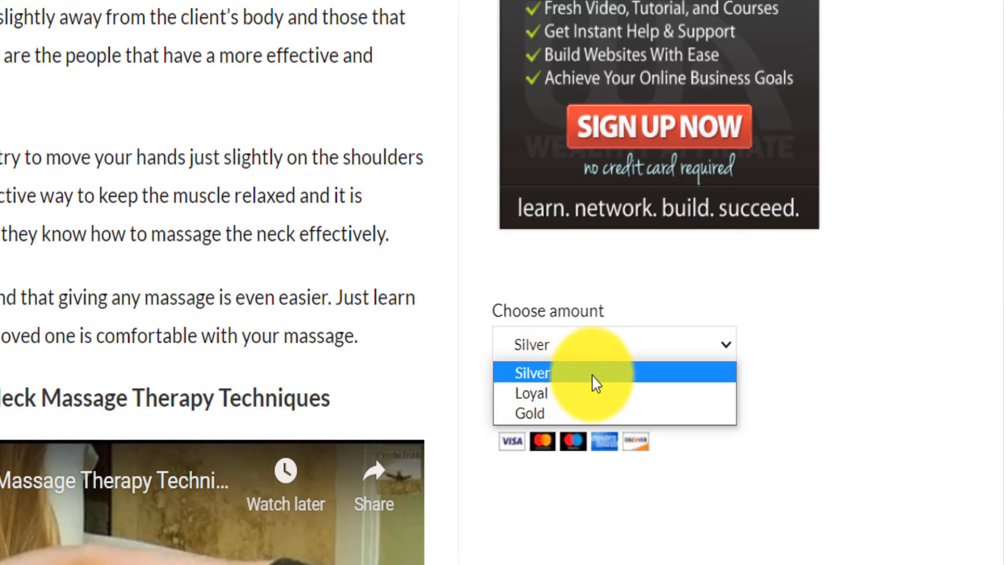
drag(1003, 362, 1003, 2)
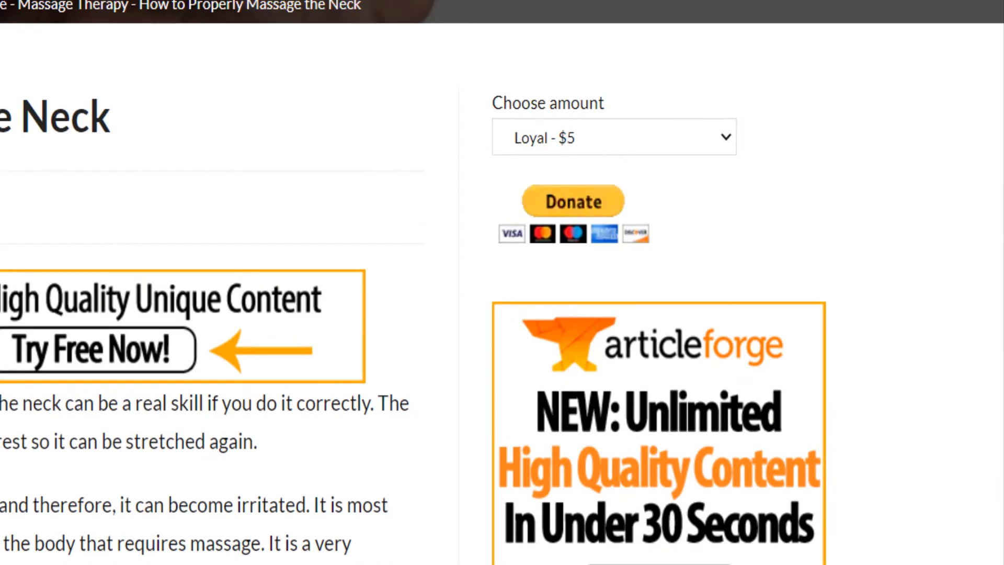
click(622, 139)
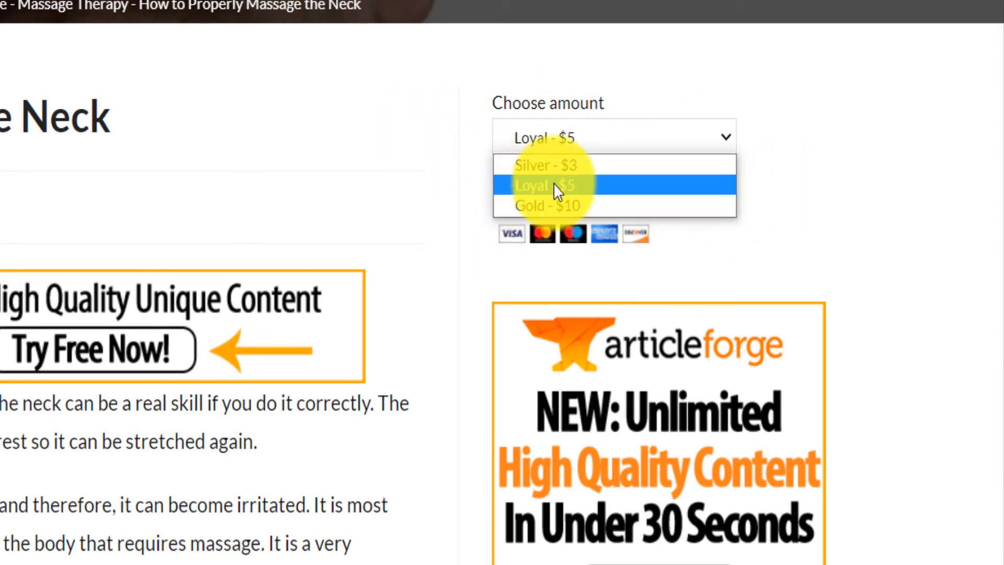
click(937, 150)
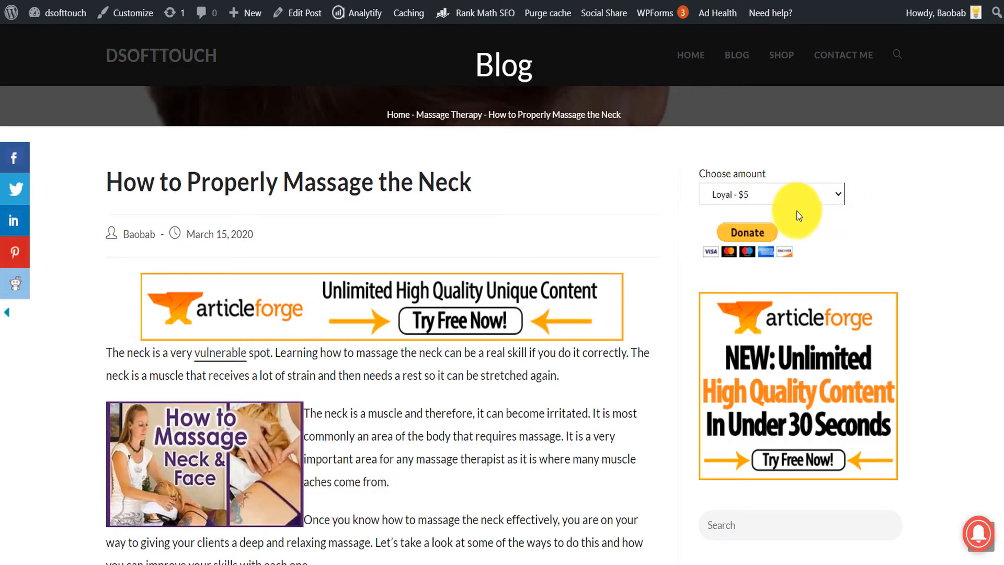
Step: Open the PayPal donation page for the Loyal - $5 option and examine the donation ID displayed there
click(752, 239)
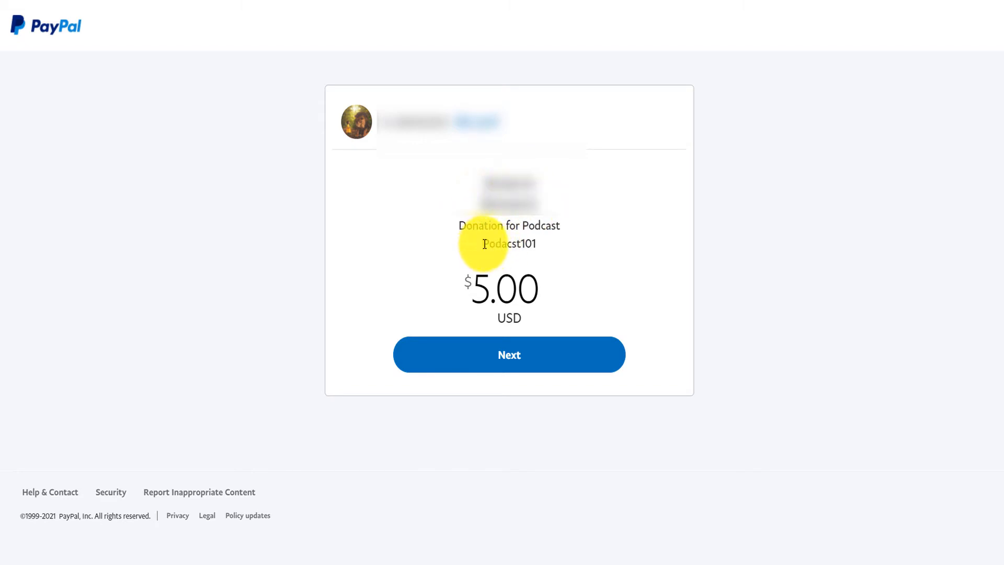
drag(485, 245, 523, 247)
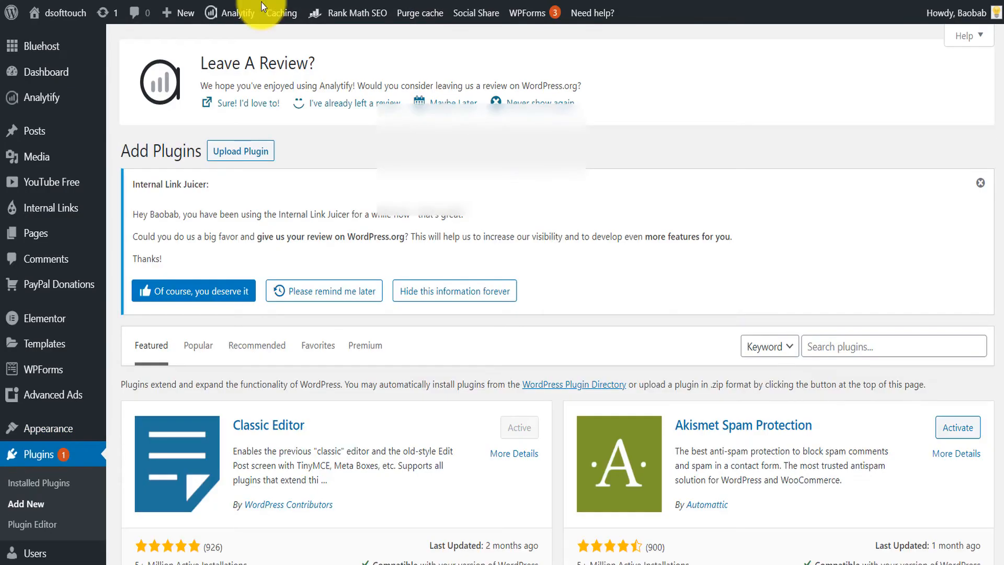
Step: Open the "Donation for Podcast" button for editing and clear its Donation ID
mouse_move(32, 281)
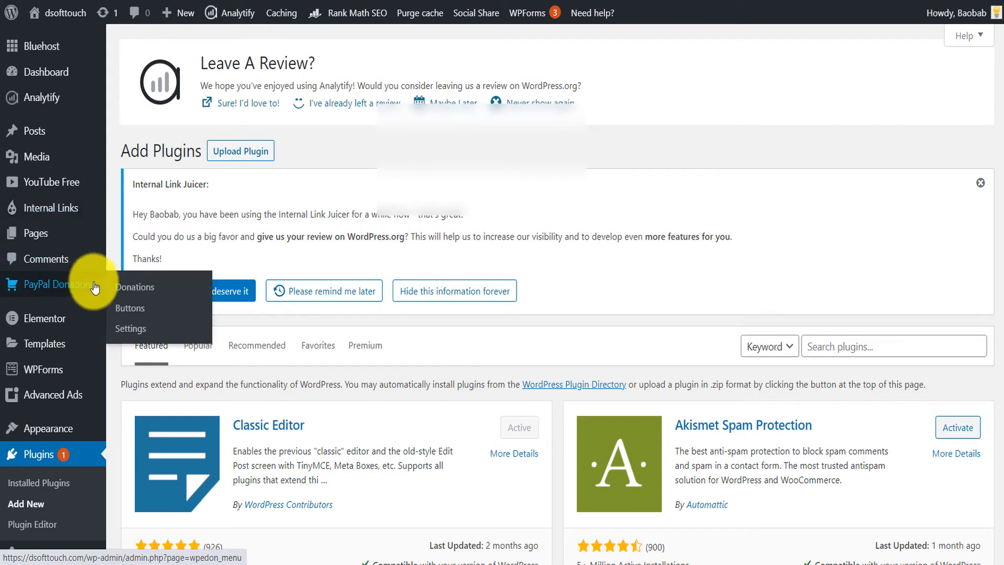
click(133, 310)
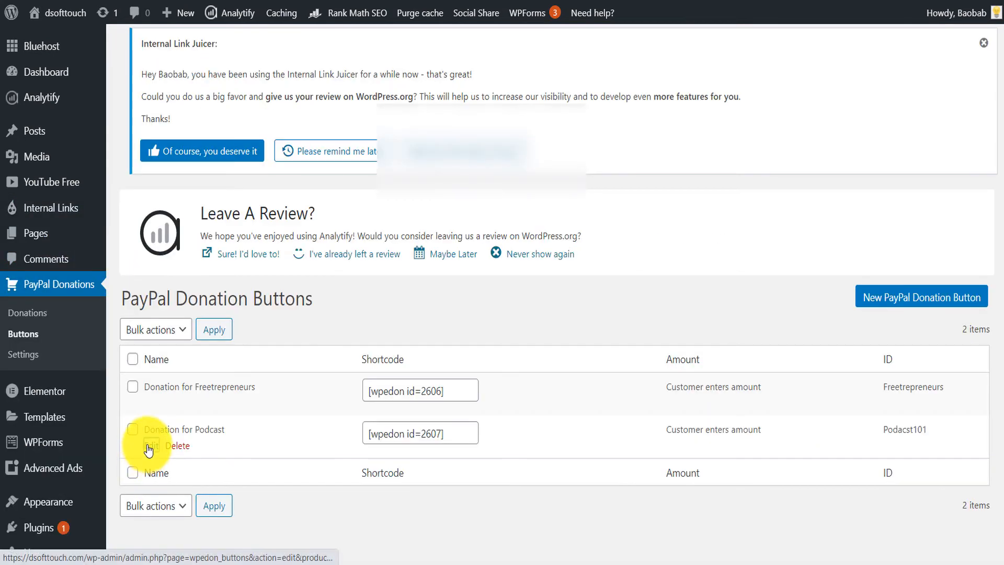
click(150, 446)
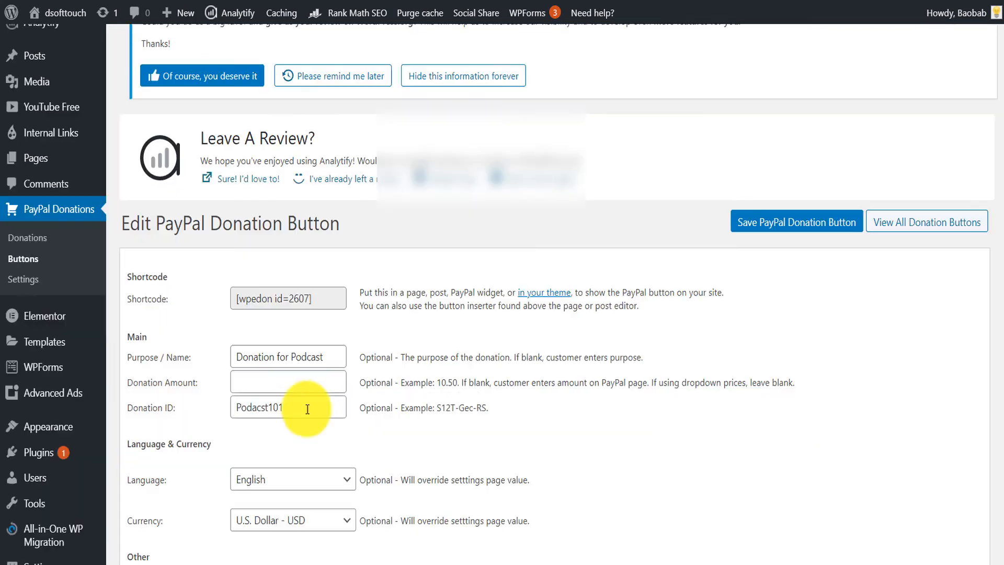
drag(302, 406, 174, 404)
key(BackSpace)
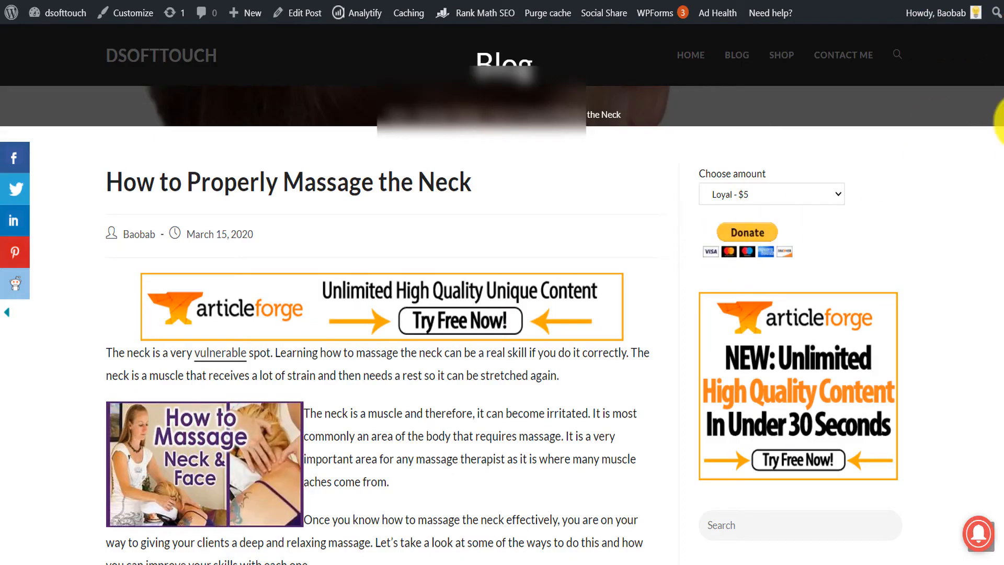
Step: Look through the live neck massage post for a spot for the donation button and open the post for editing
scroll(998, 199, down, 15)
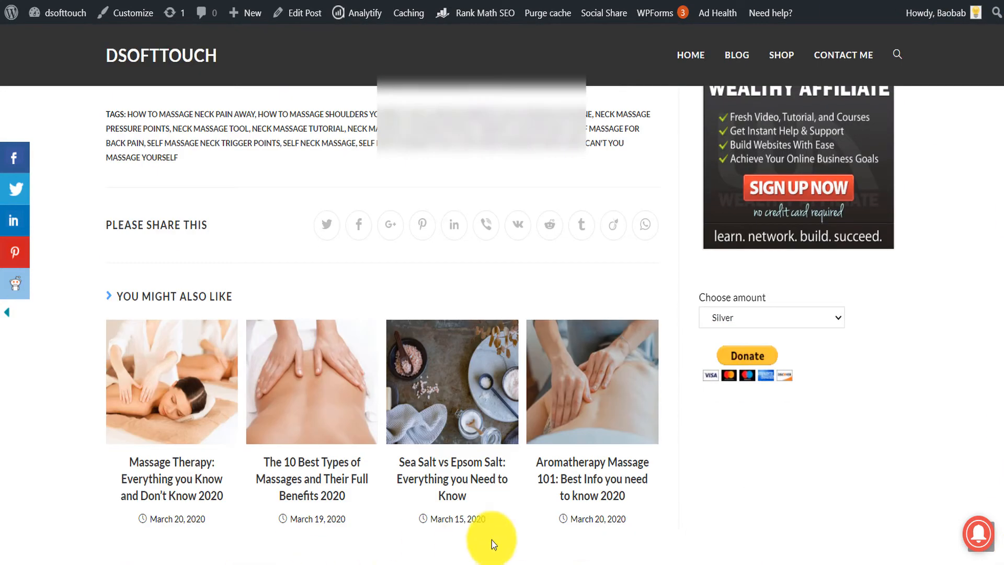
scroll(225, 274, up, 12)
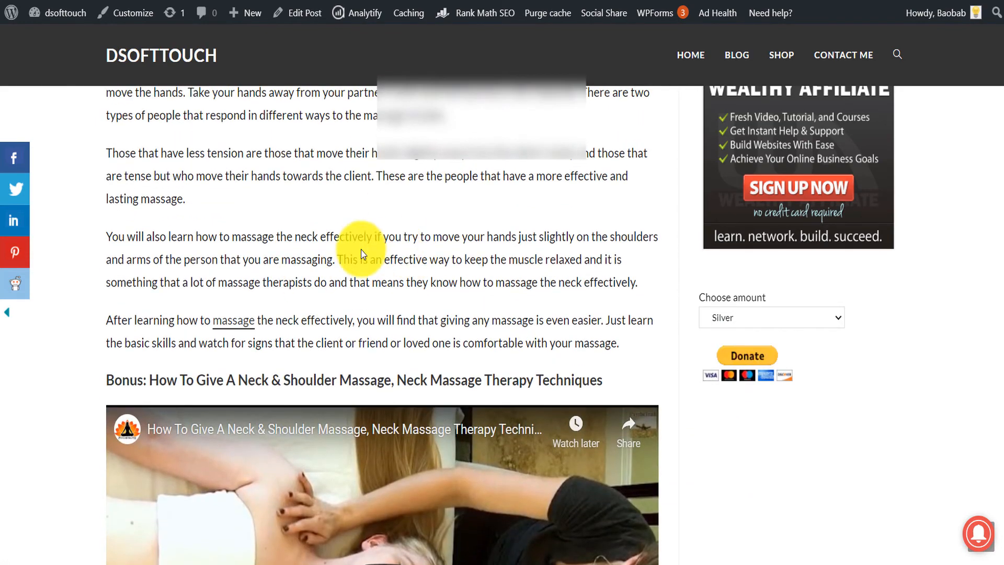
scroll(256, 203, up, 5)
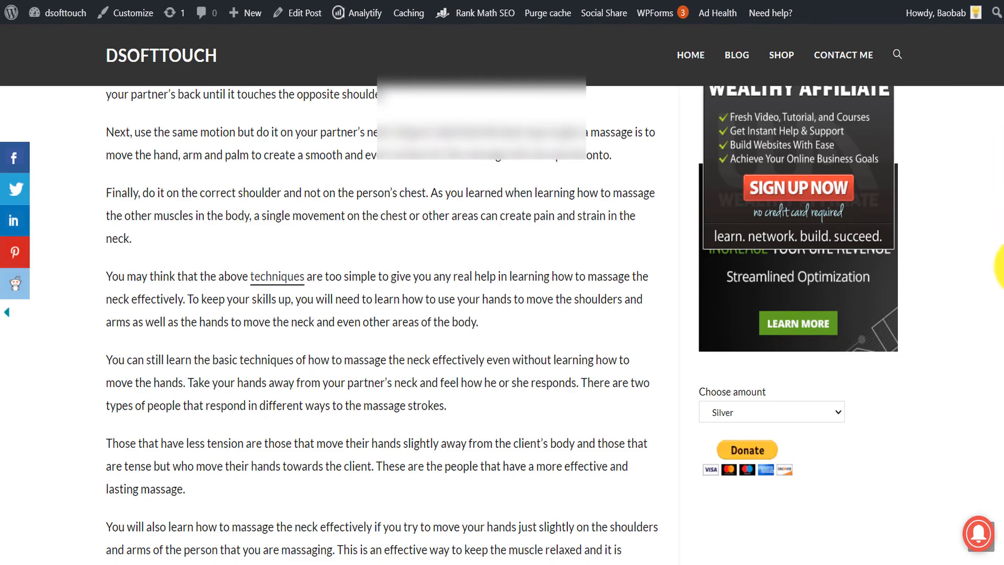
drag(1003, 266, 1002, 32)
click(307, 14)
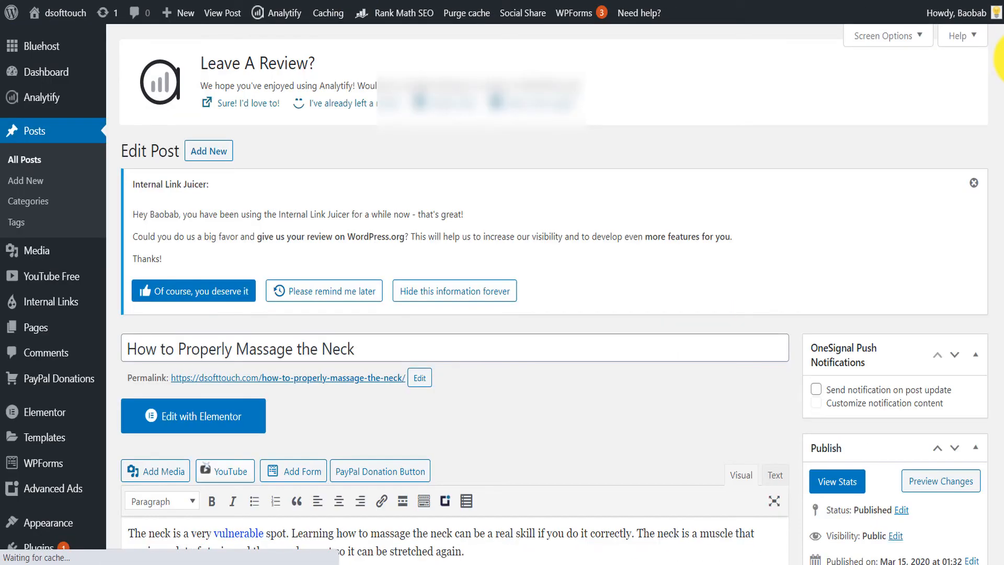
Step: Add the line "Please consider donating to help the blog grow." after the closing thank-you sentence of the post
drag(1000, 33, 999, 243)
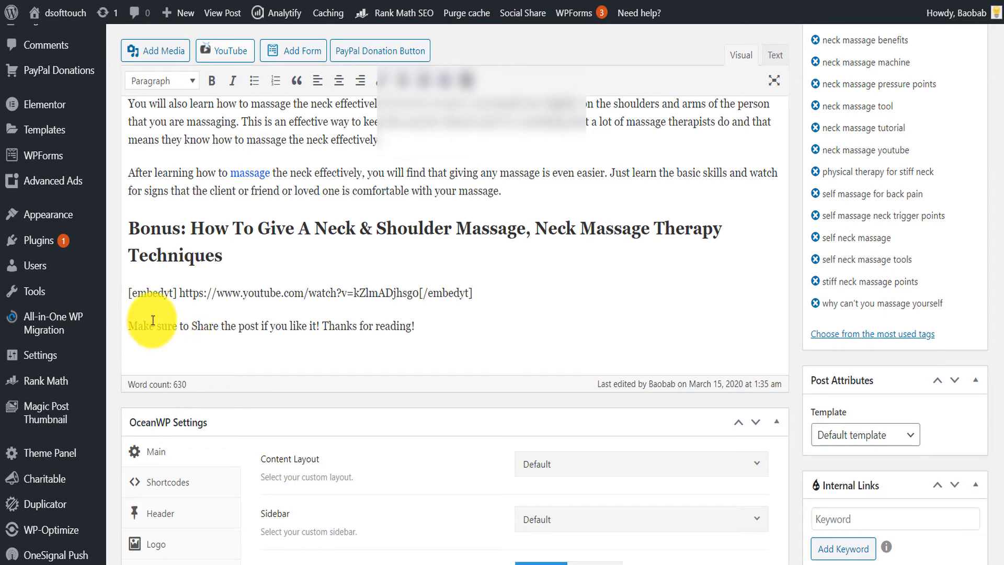
click(445, 320)
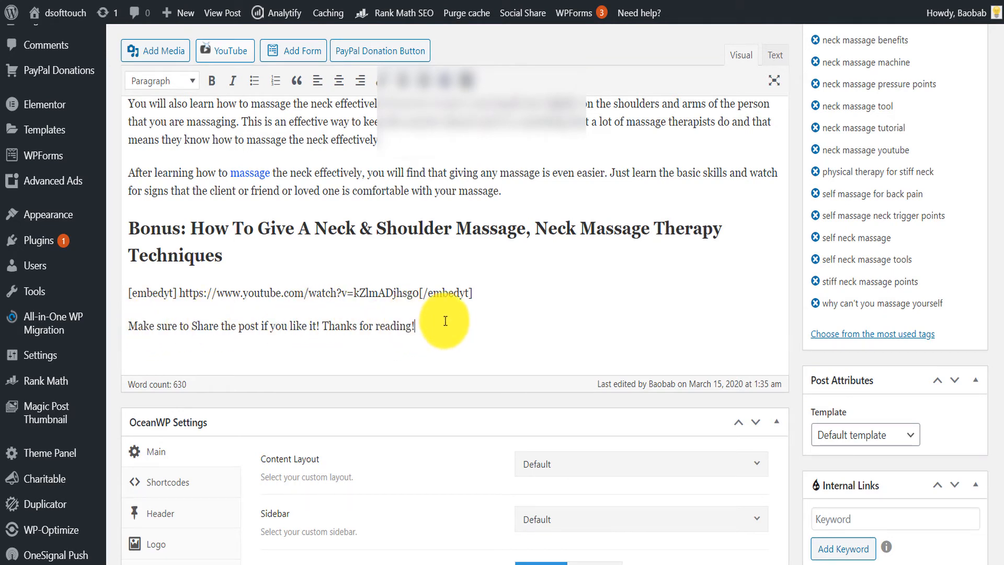
key(Return)
text(Please consider donating to help the blog grow.)
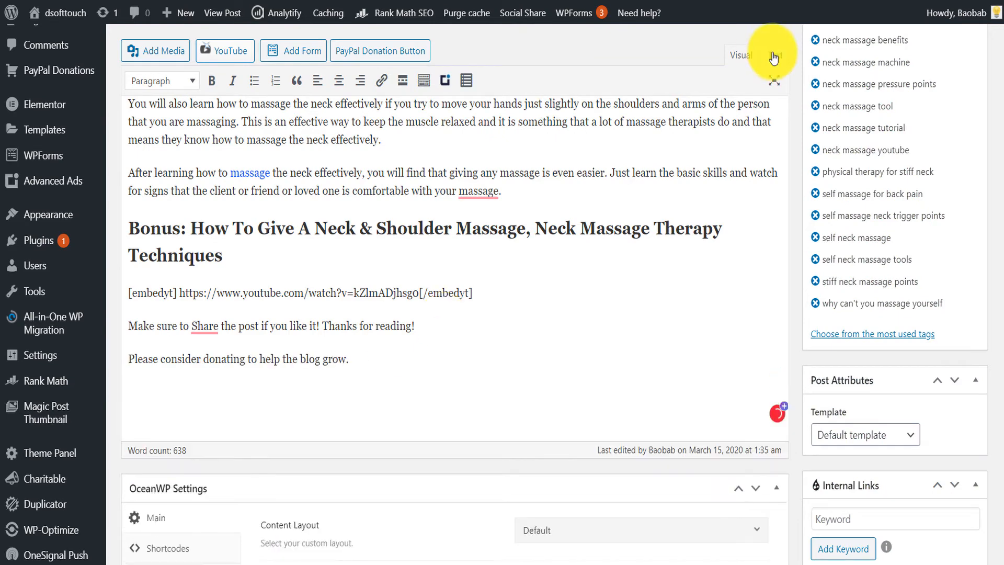
Step: Insert the shortcode [wpedon id=2607] below the donation sentence in the post's text source and update the post
click(775, 55)
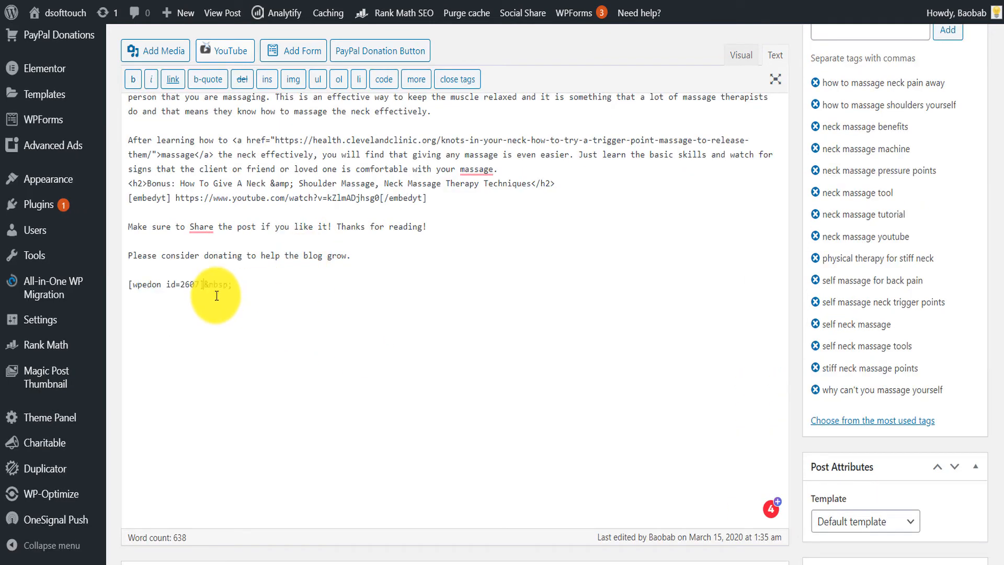
click(739, 55)
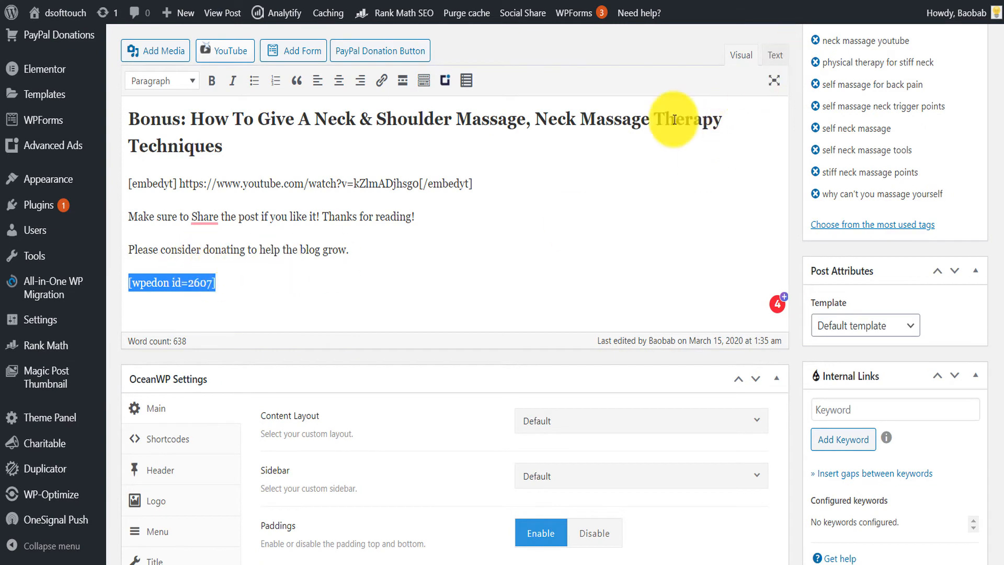
click(218, 283)
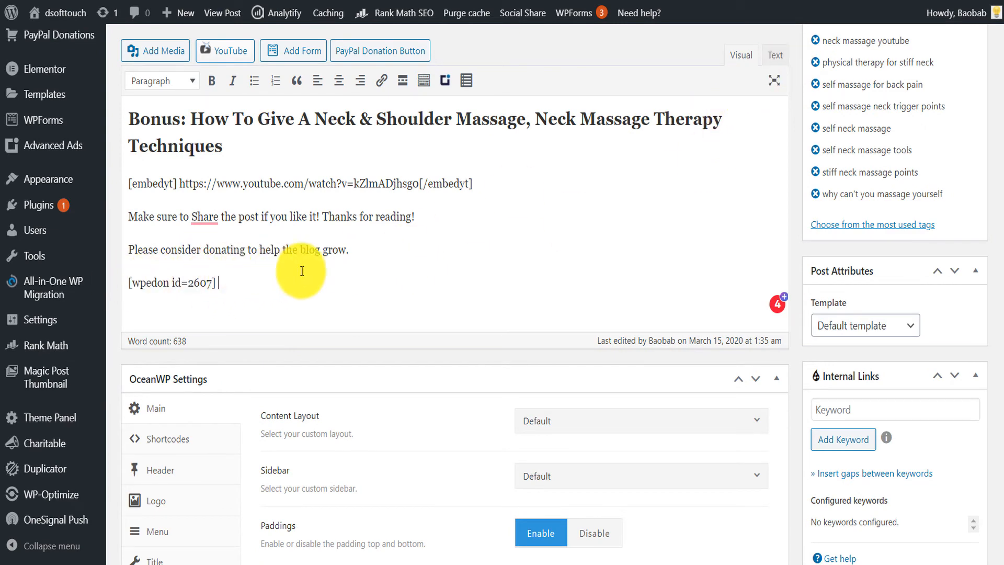
scroll(672, 168, up, 5)
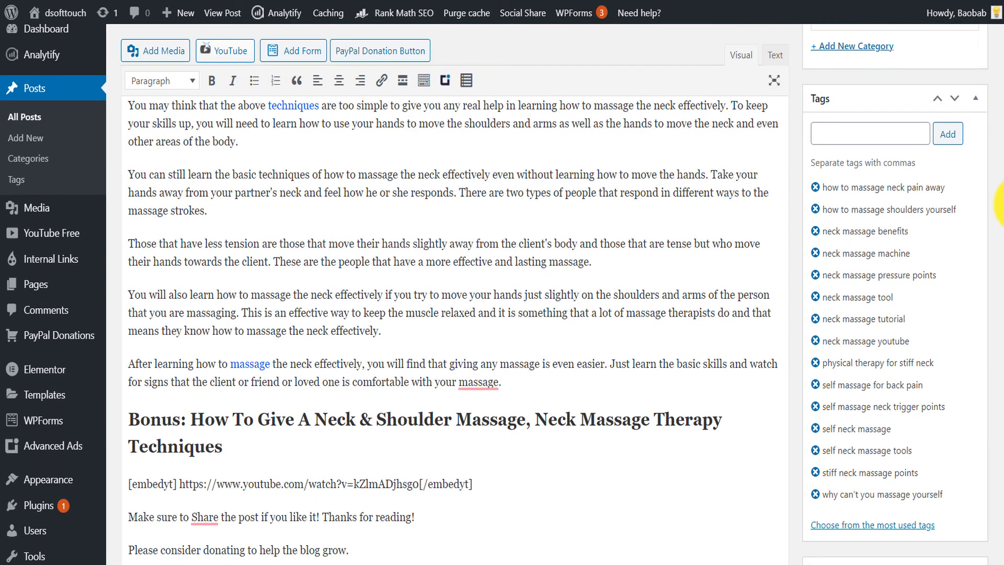
scroll(999, 205, up, 10)
click(957, 275)
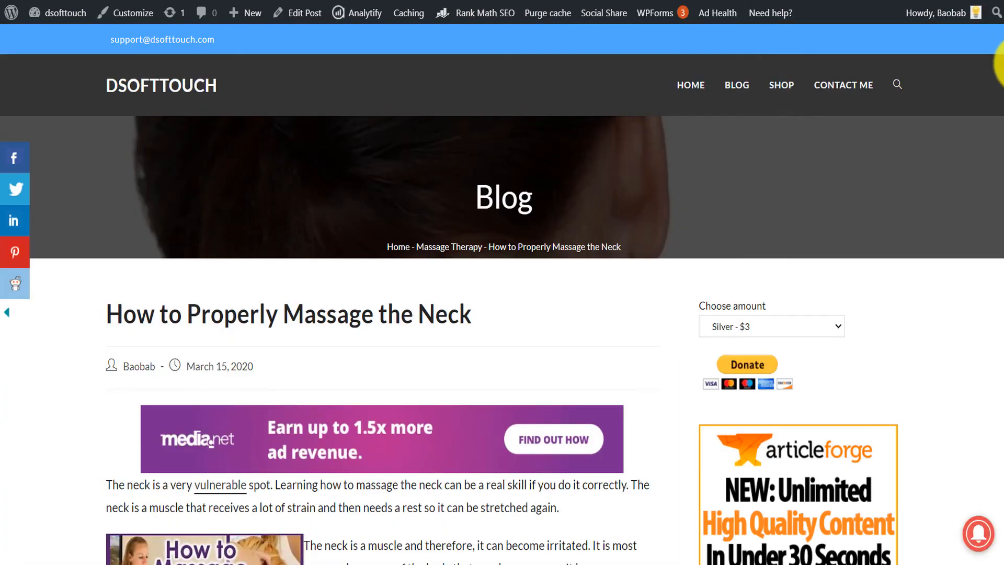
Step: View the live neck massage post and check the amount options of the donation button at its end
drag(1000, 42, 1000, 416)
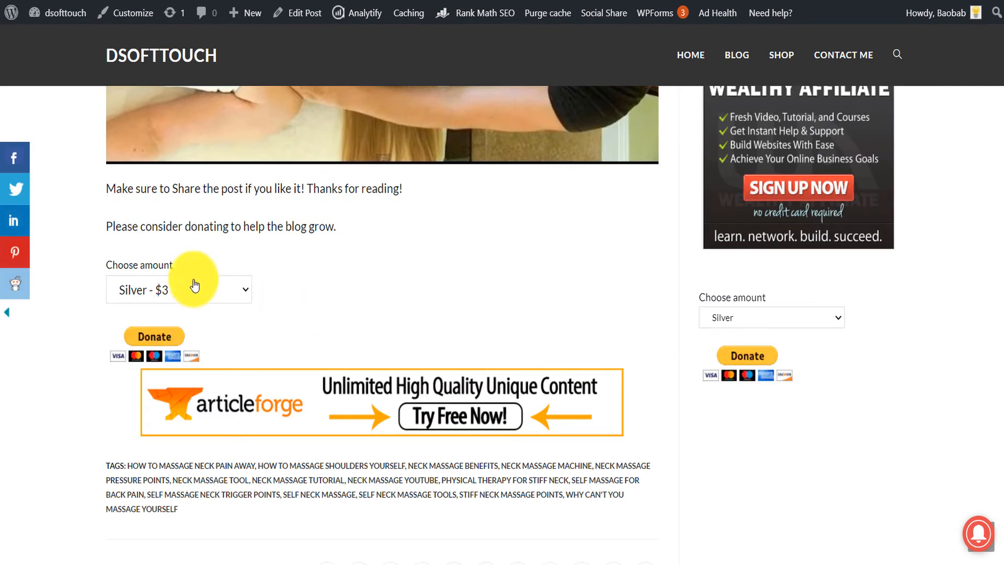
click(163, 289)
click(137, 324)
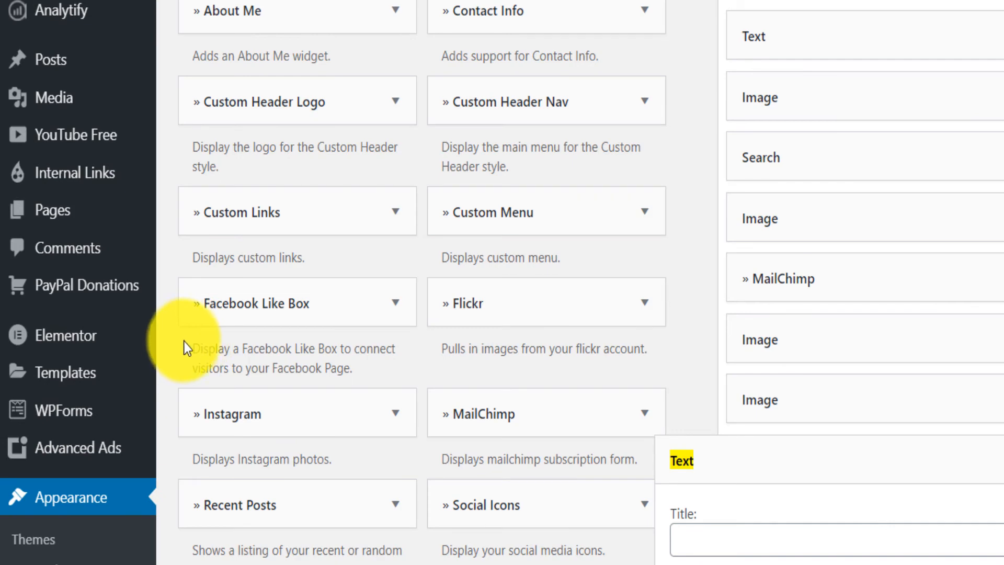
Step: Compare the descriptions of the PayPal Donation and Charitable – Donation Plugin entries in the plugin search results
scroll(184, 341, down, 5)
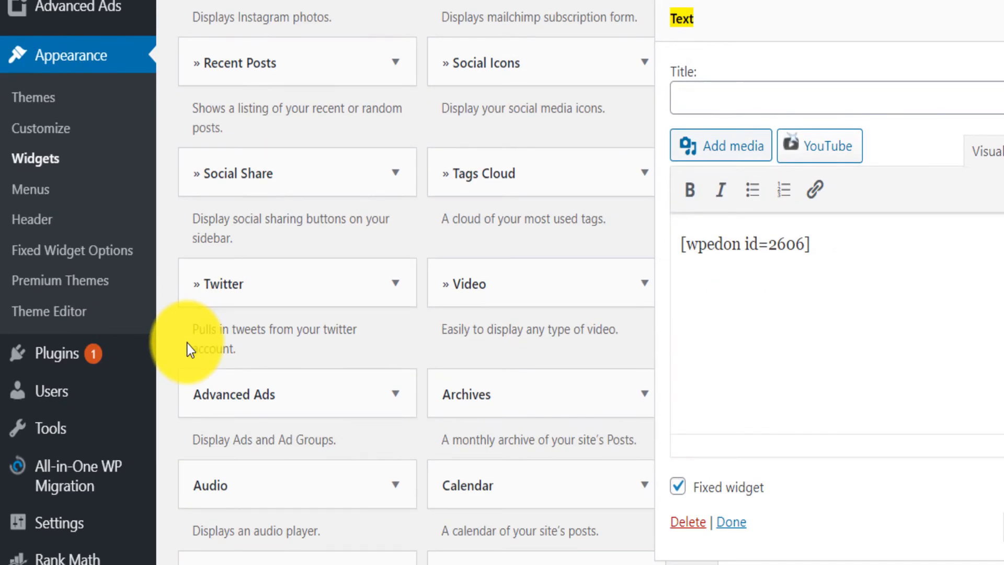
scroll(249, 331, up, 3)
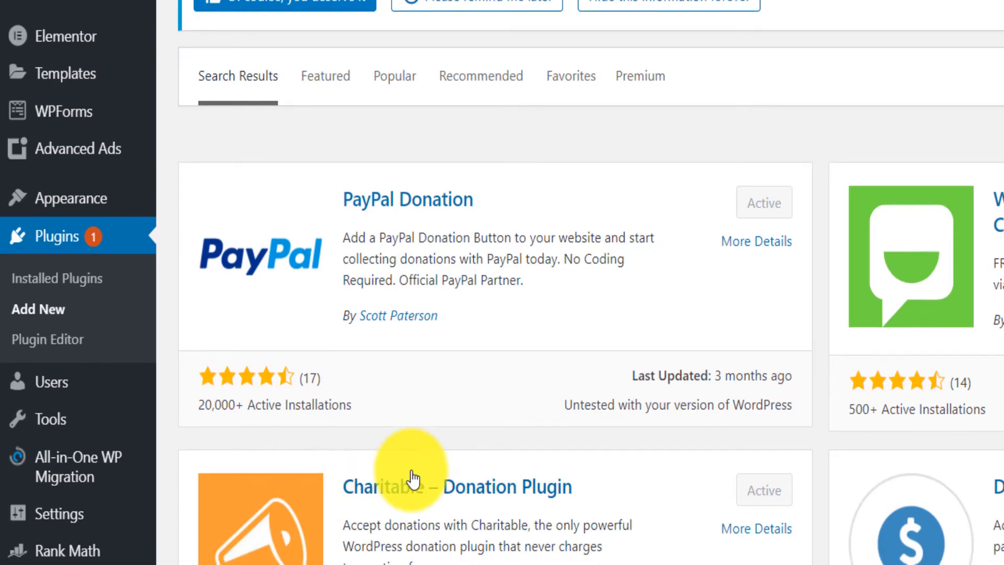
scroll(410, 477, down, 3)
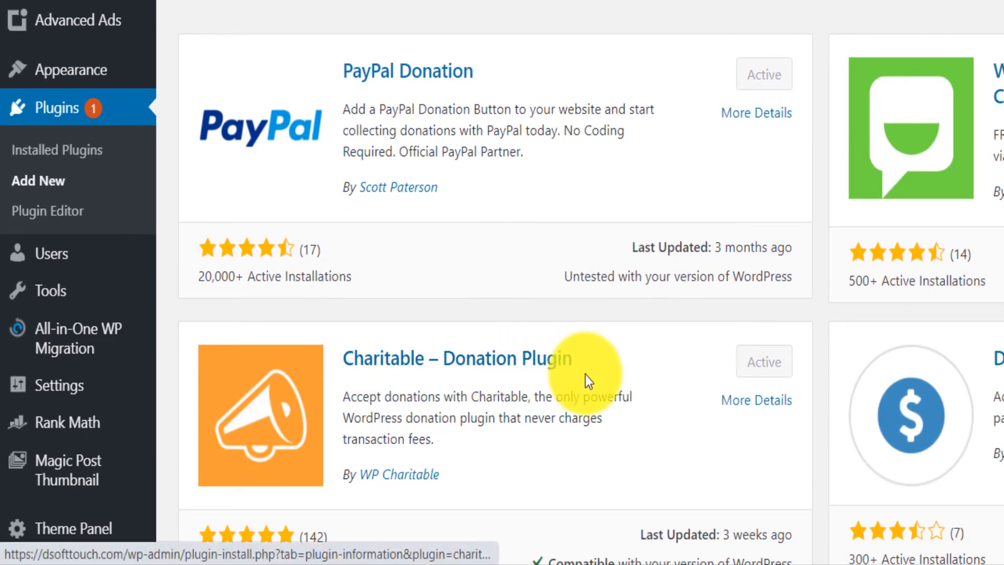
scroll(586, 375, down, 2)
drag(562, 287, 604, 324)
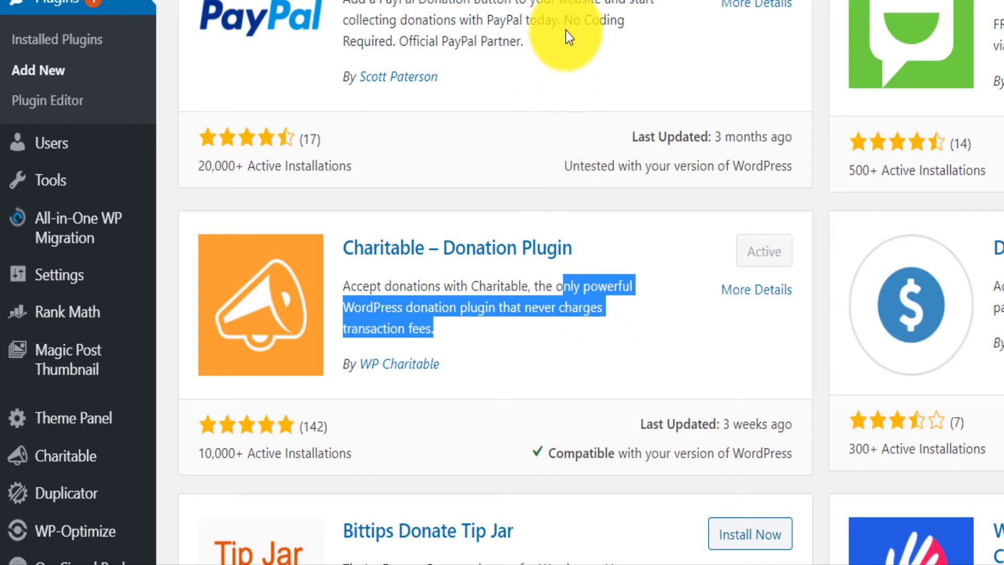
drag(566, 31, 366, 5)
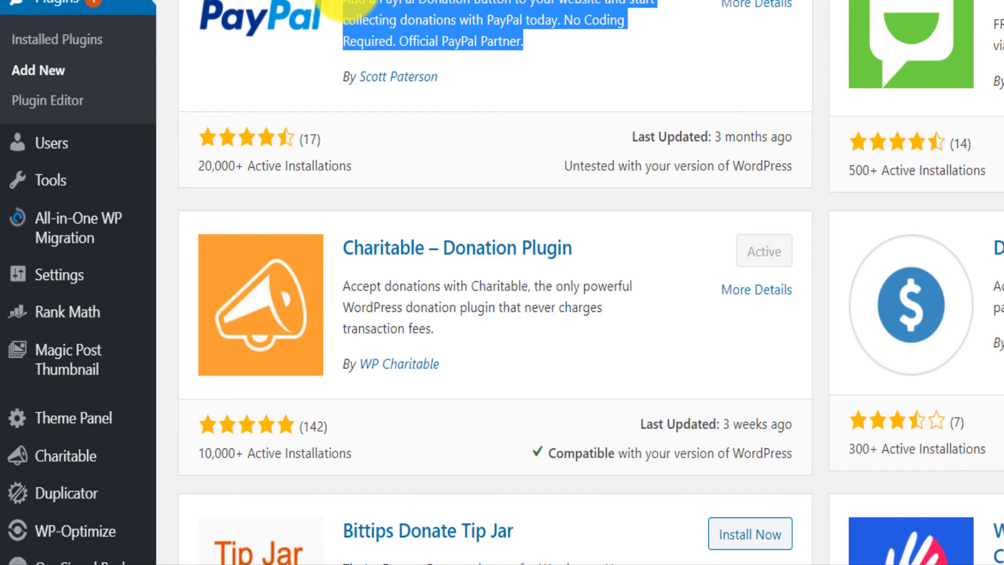
drag(476, 336, 352, 288)
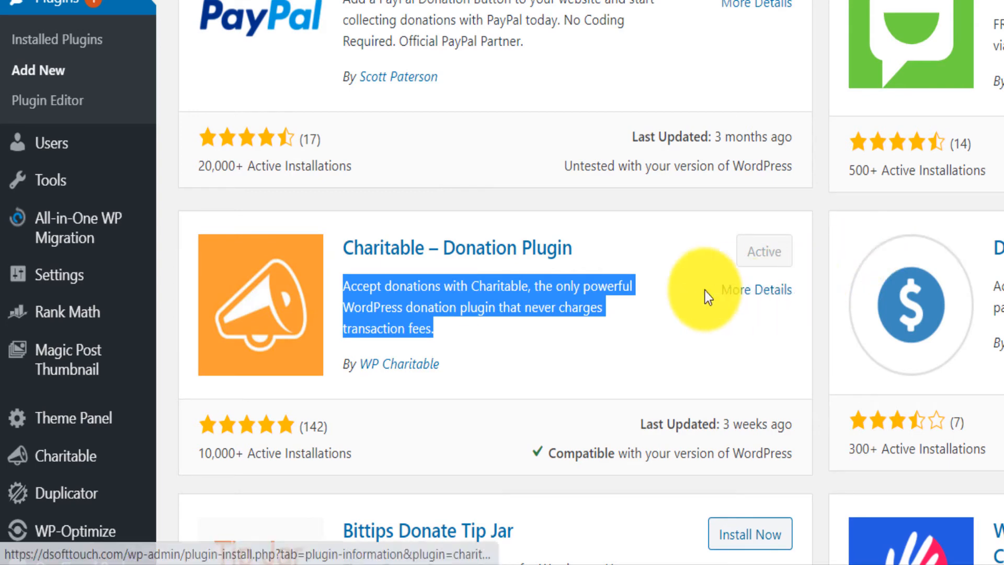
Step: Open the payment gateway settings of the Charitable plugin and enable the Offline gateway
mouse_move(85, 234)
scroll(207, 198, down, 4)
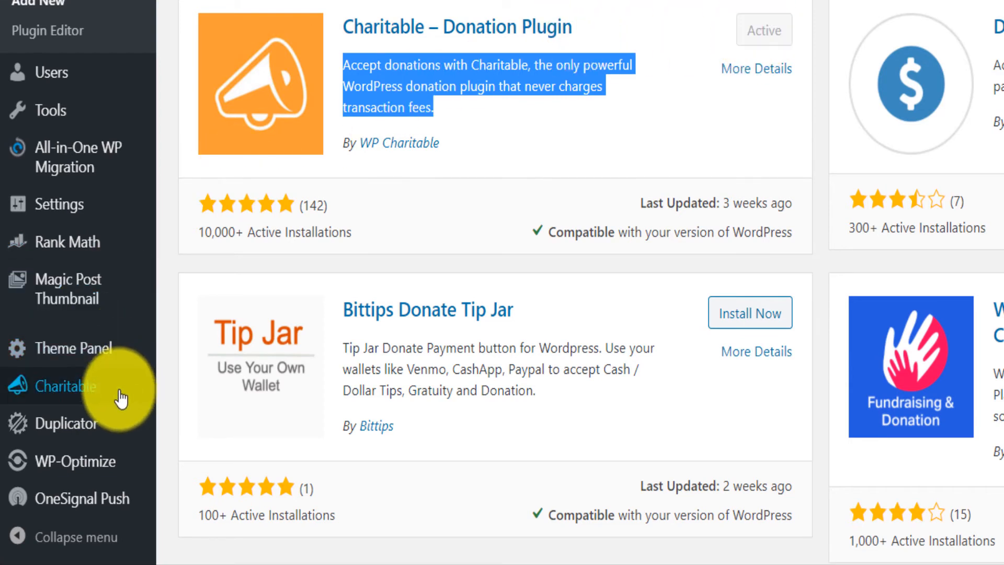
mouse_move(113, 401)
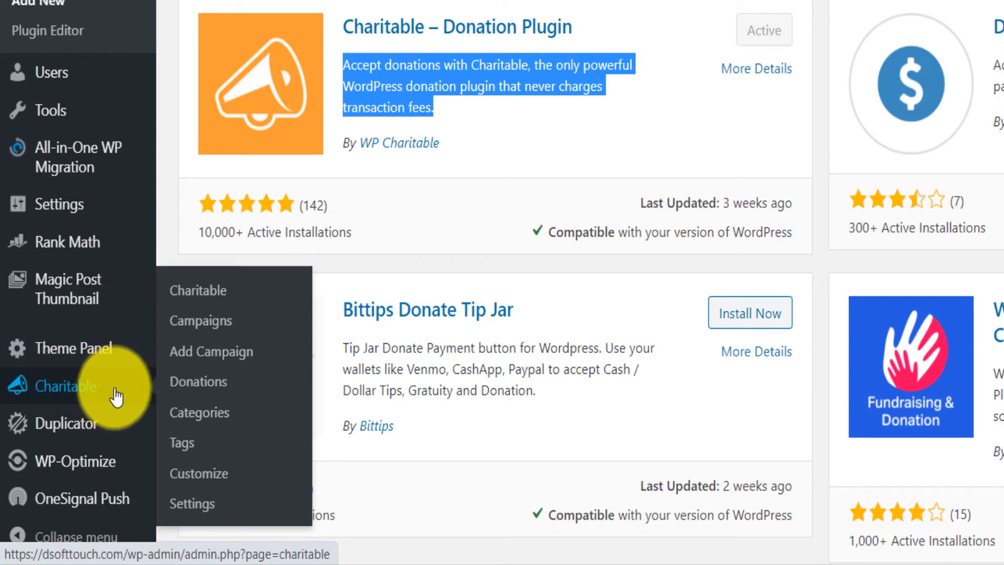
click(198, 511)
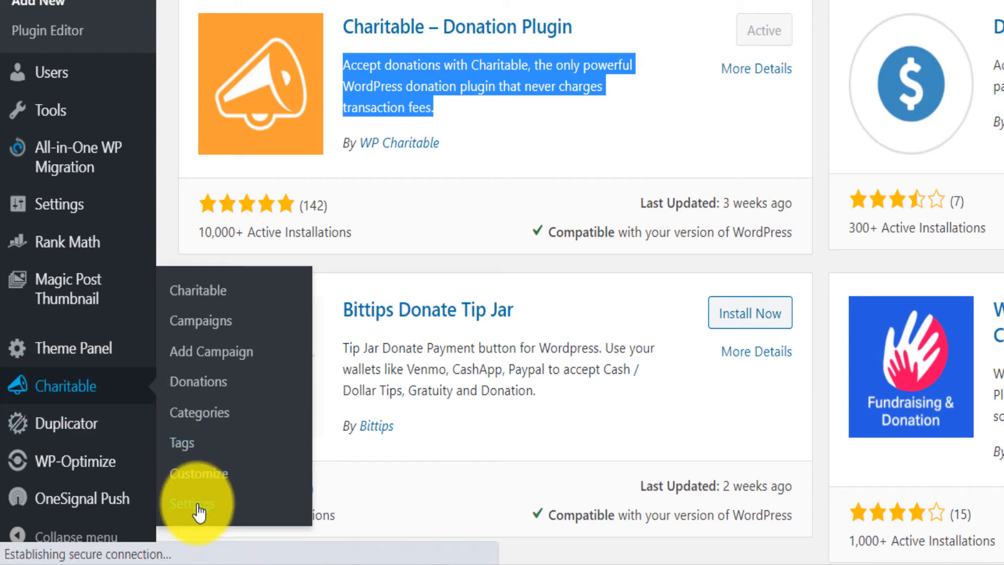
click(224, 90)
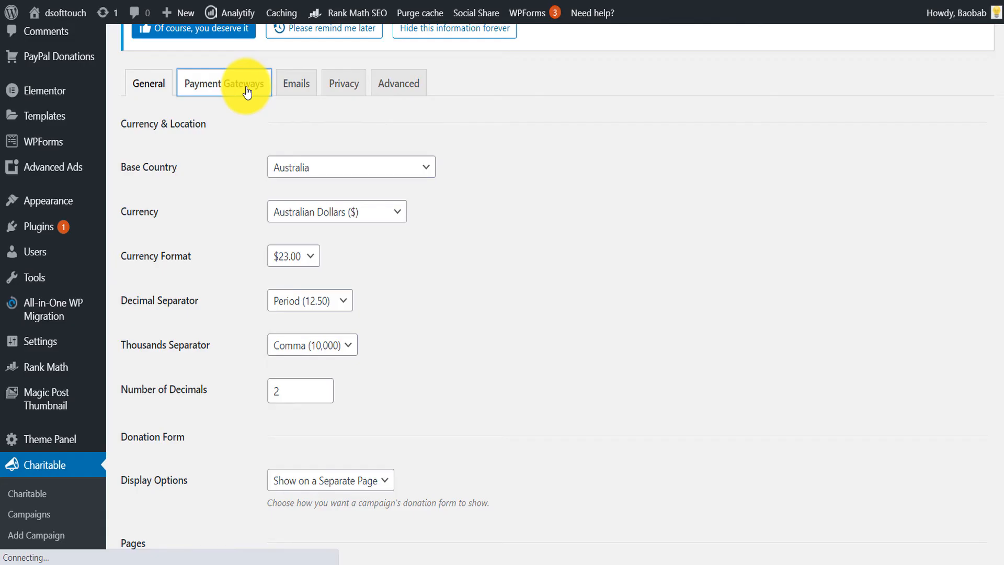
scroll(983, 224, down, 4)
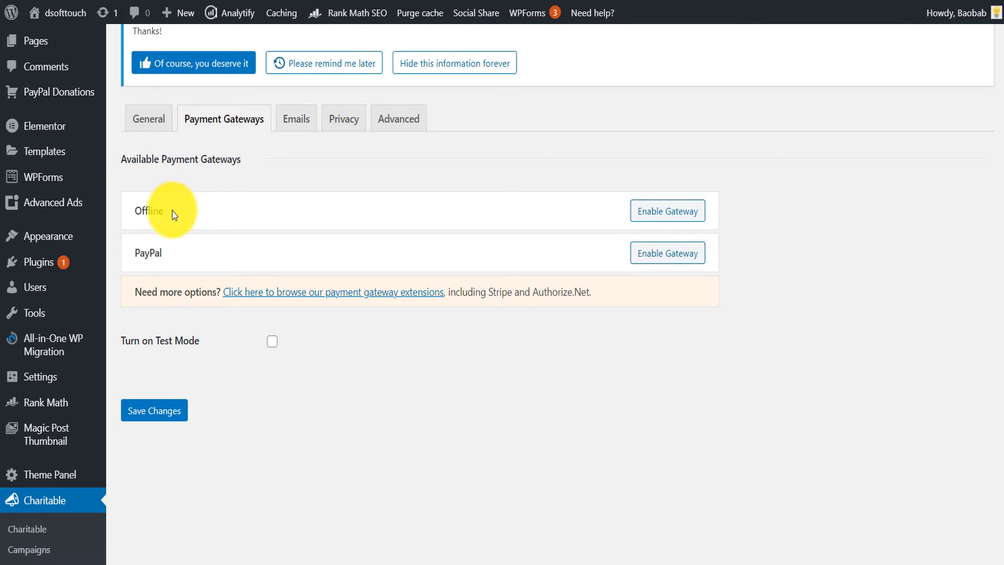
click(662, 212)
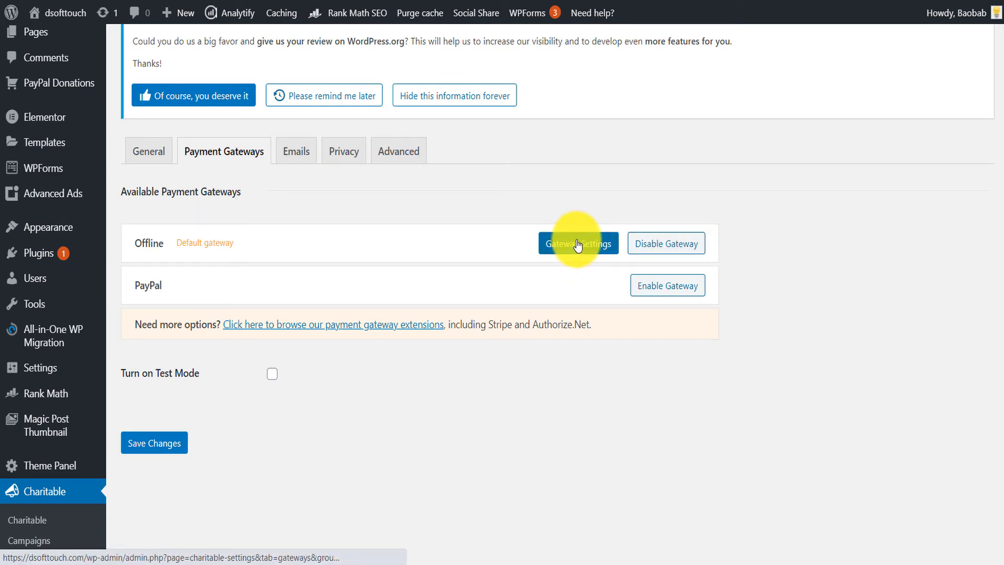
Step: Read the note on additional payment options and open Charitable's list of payment gateway extensions
drag(135, 325, 222, 329)
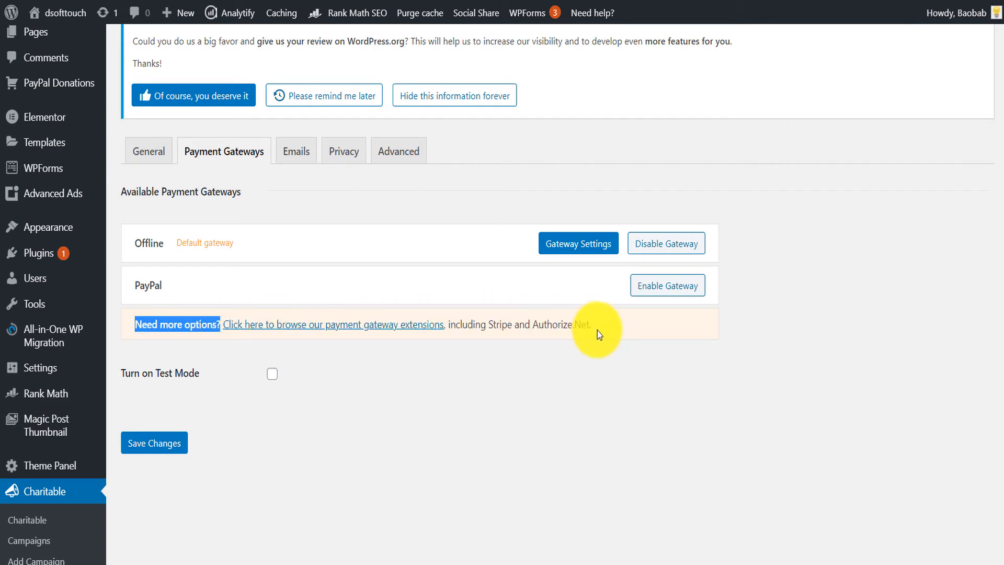
drag(593, 331, 490, 318)
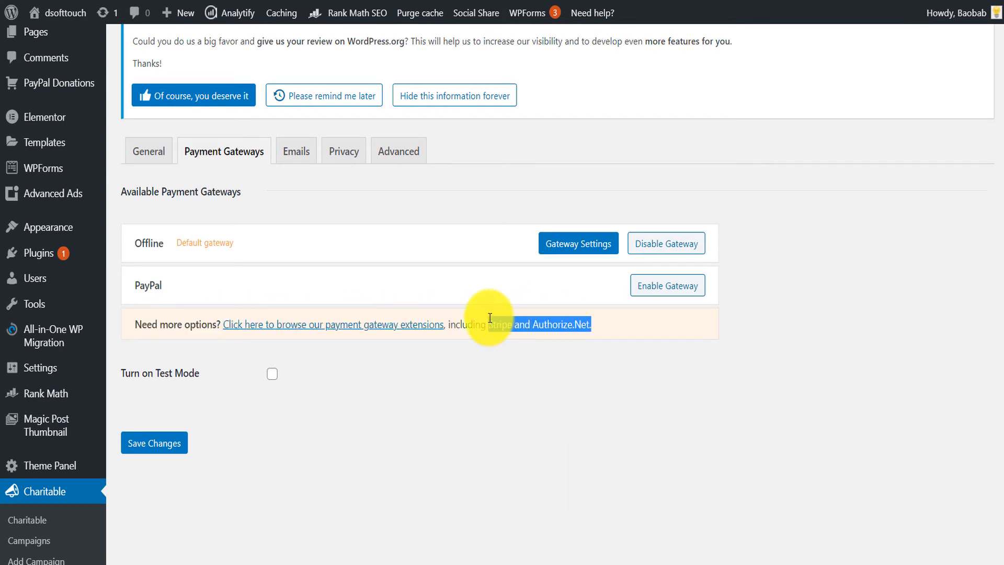
click(338, 326)
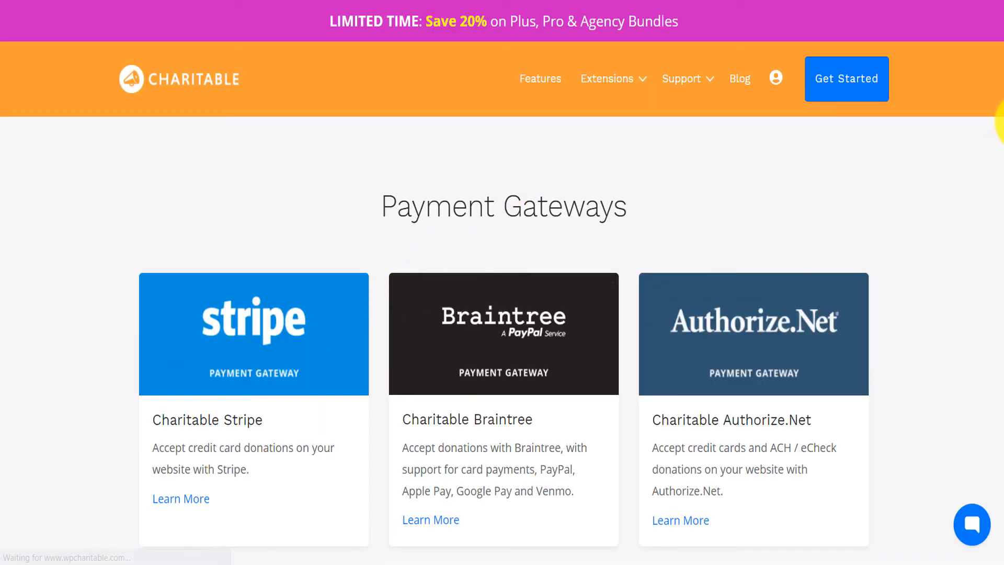
scroll(994, 219, down, 3)
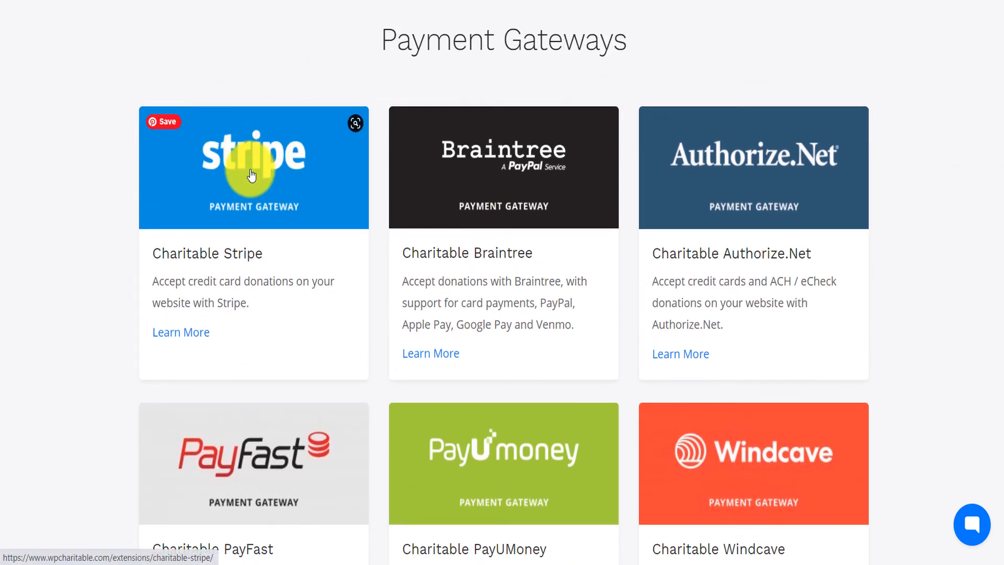
Step: Open the Charitable Stripe extension, review its single-site, 5-site and 20-site prices, and return to the gateway settings
click(224, 155)
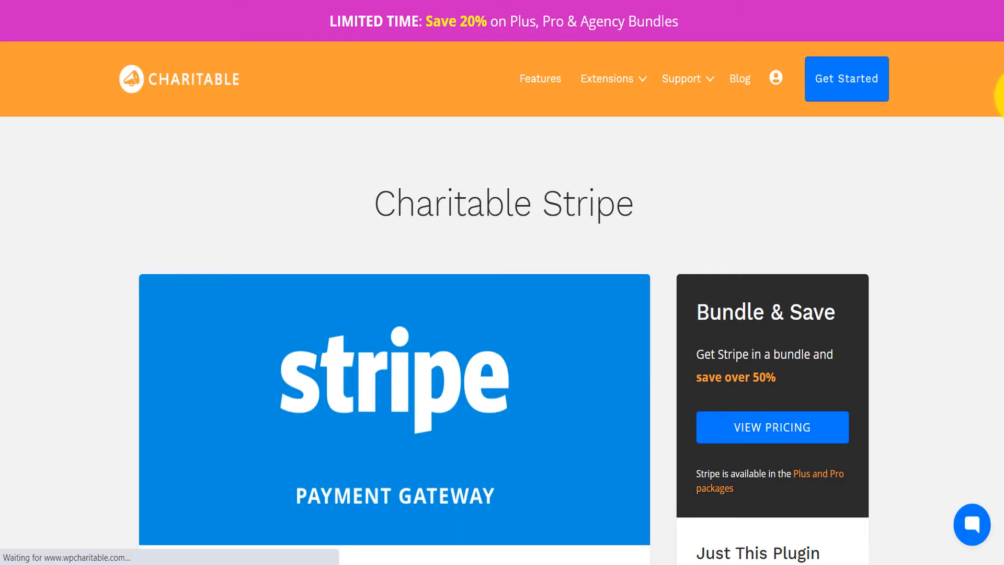
scroll(999, 177, down, 6)
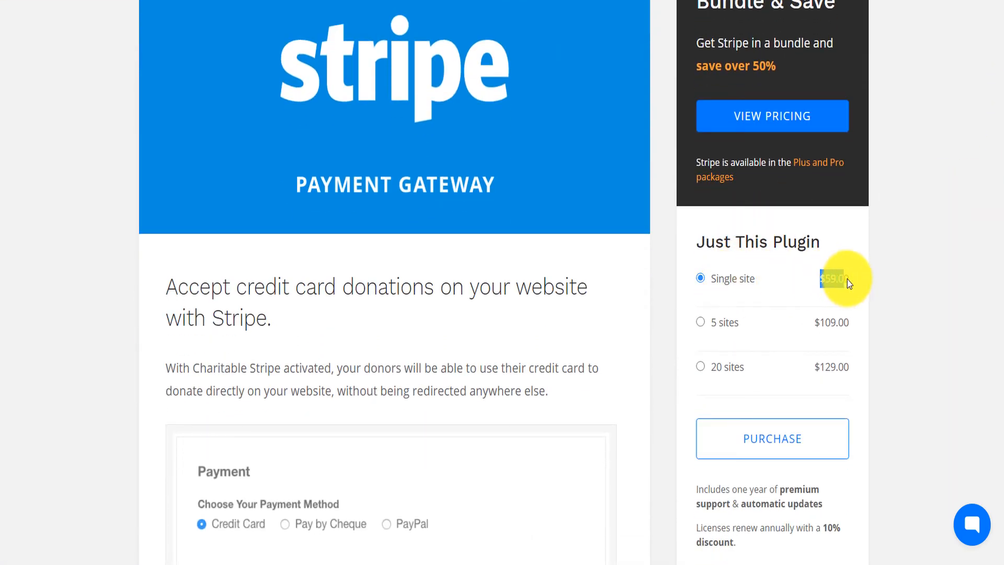
drag(817, 321, 849, 322)
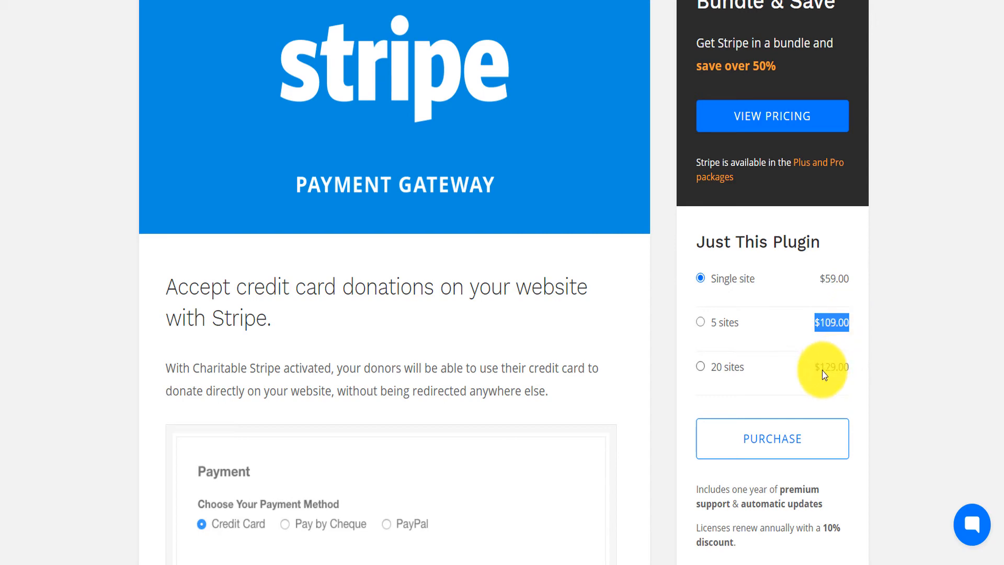
drag(815, 367, 849, 368)
scroll(996, 89, up, 6)
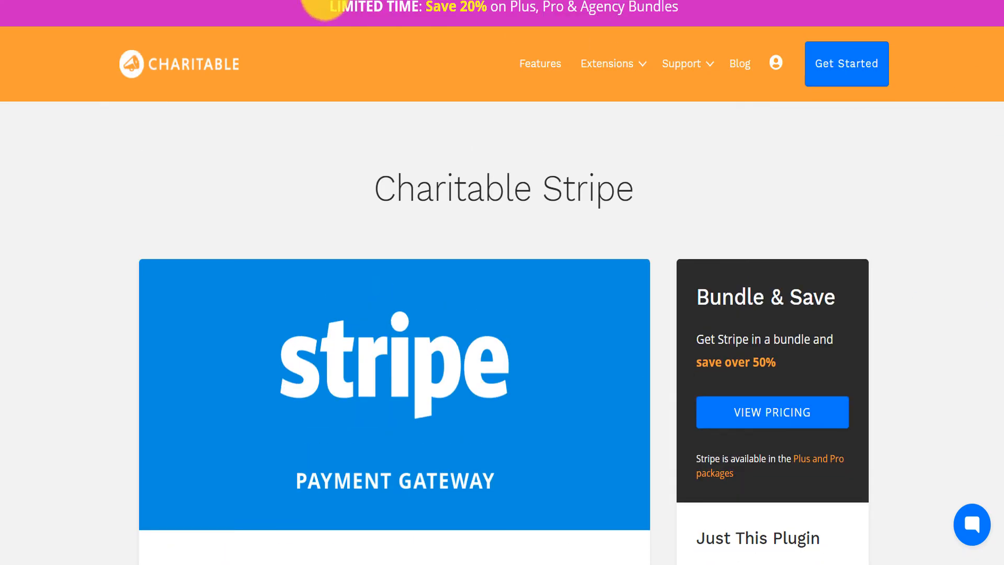
click(230, 0)
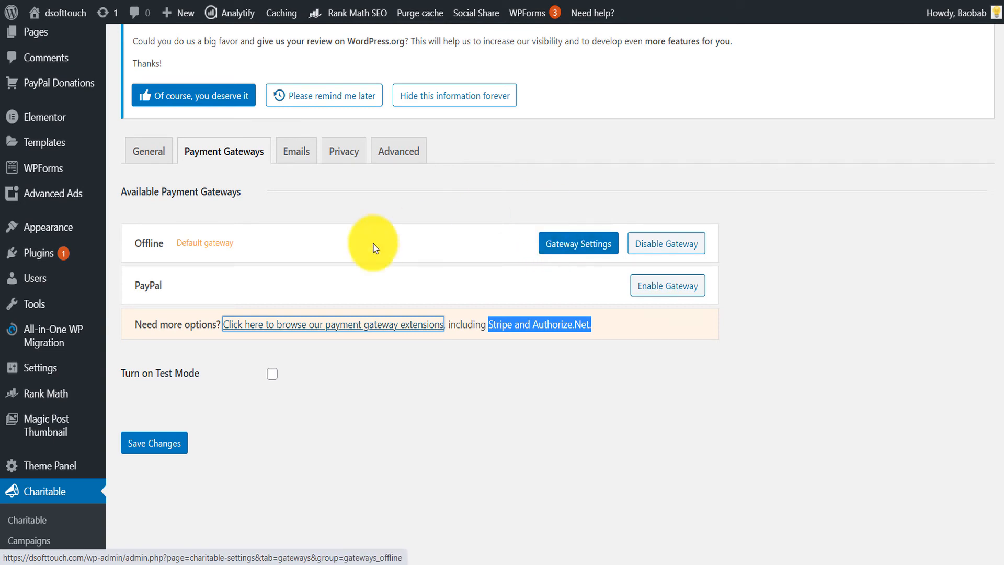
click(297, 157)
scroll(1000, 163, down, 3)
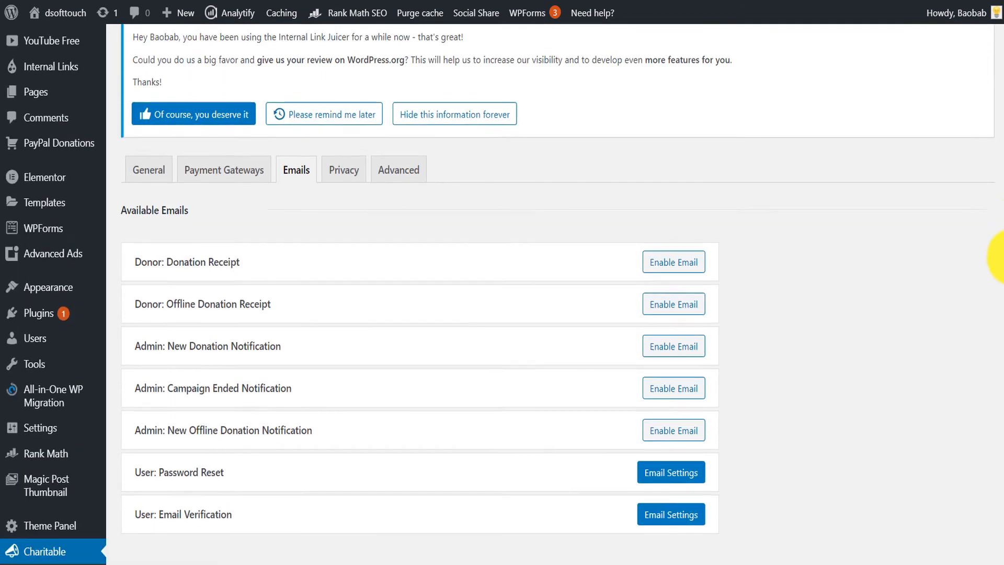
scroll(999, 246, down, 1)
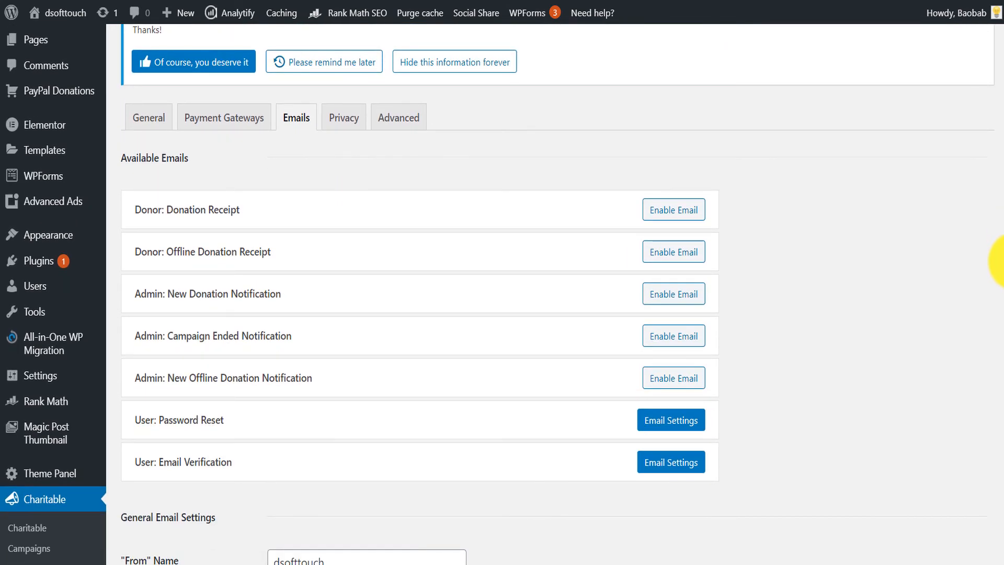
scroll(999, 260, down, 1)
scroll(993, 264, up, 1)
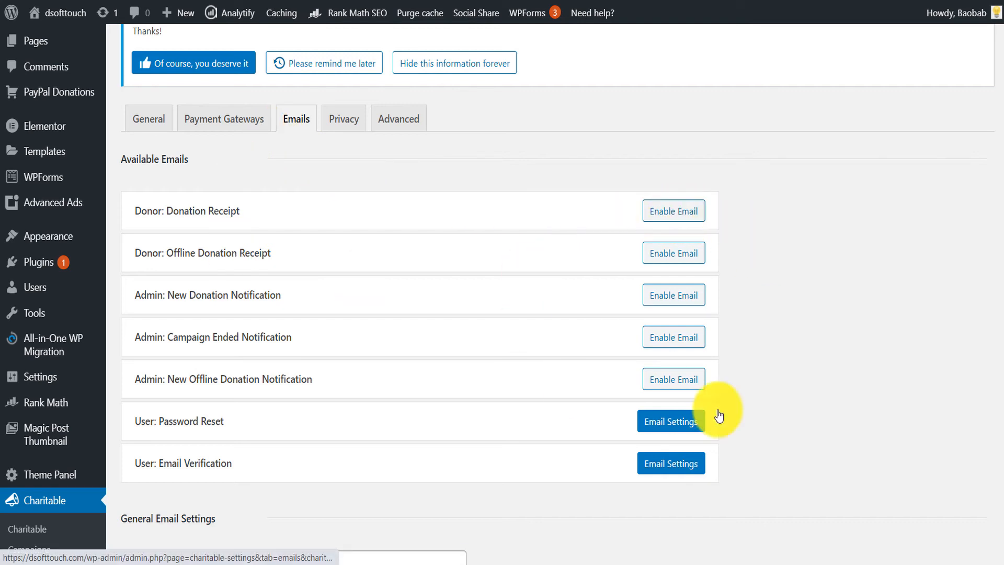
scroll(104, 502, down, 3)
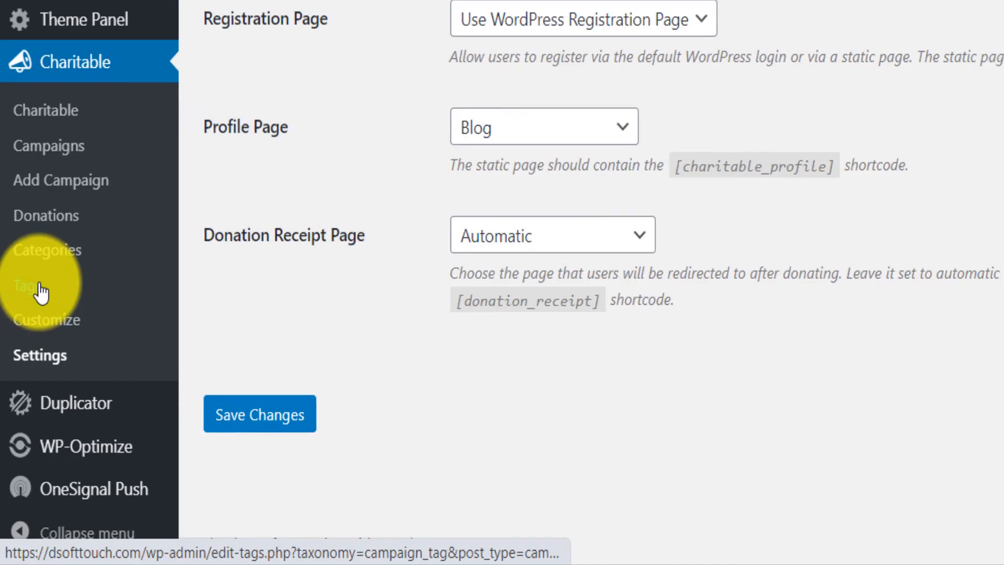
Step: Add a Charitable campaign category named "School funding" with the slug school-funding
click(78, 251)
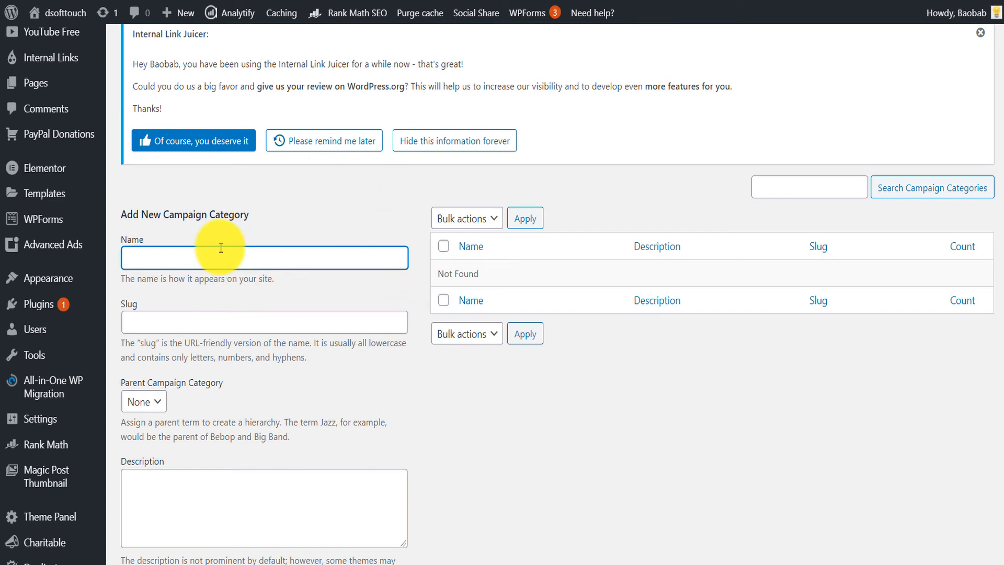
text(Schoo)
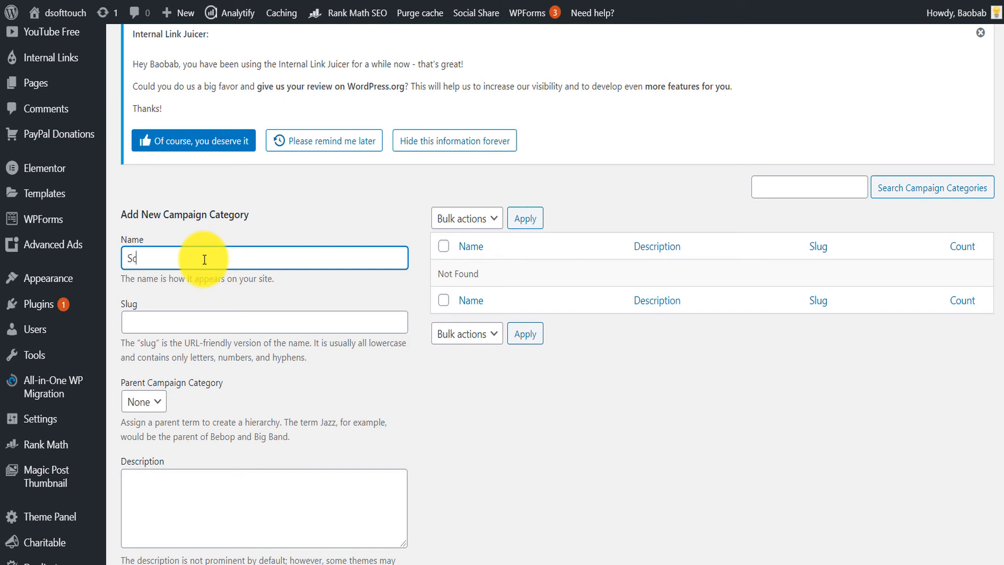
text(l fund)
key(Tab)
text(school funding)
click(184, 475)
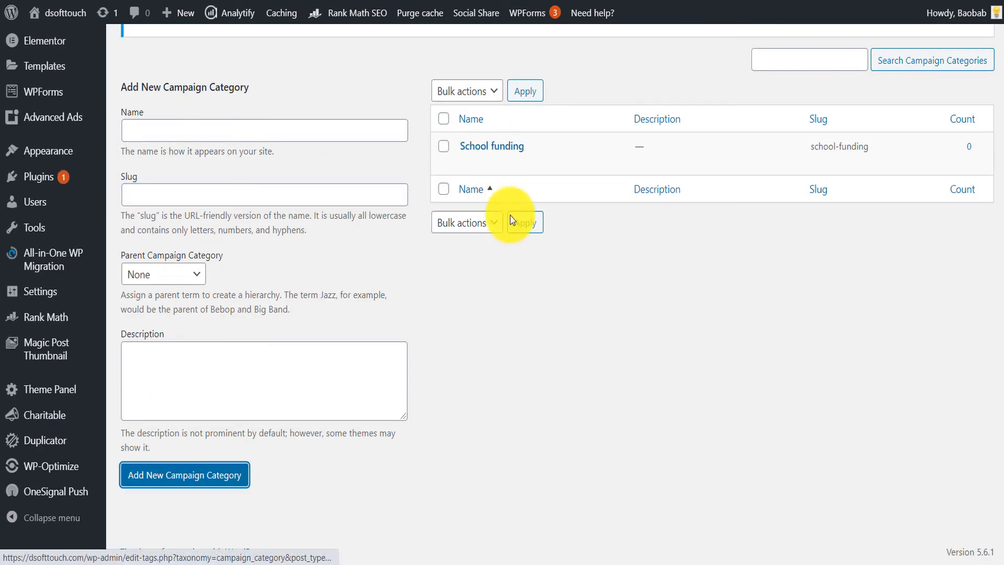
Step: Start a new Charitable campaign titled "Help me with My Tuition" with the description "Any help would be appreciated!"
scroll(32, 400, up, 2)
mouse_move(90, 407)
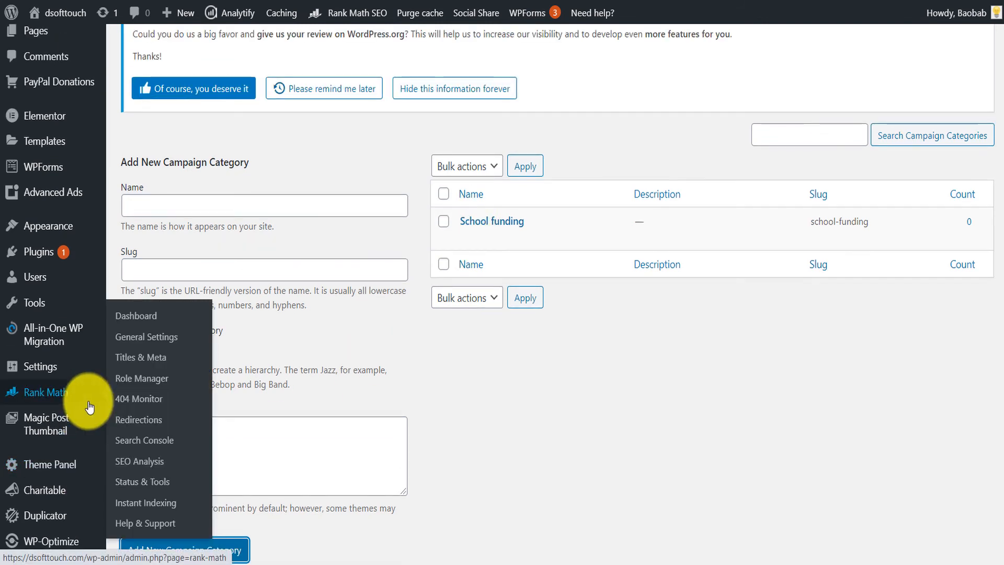
scroll(83, 402, down, 2)
mouse_move(37, 418)
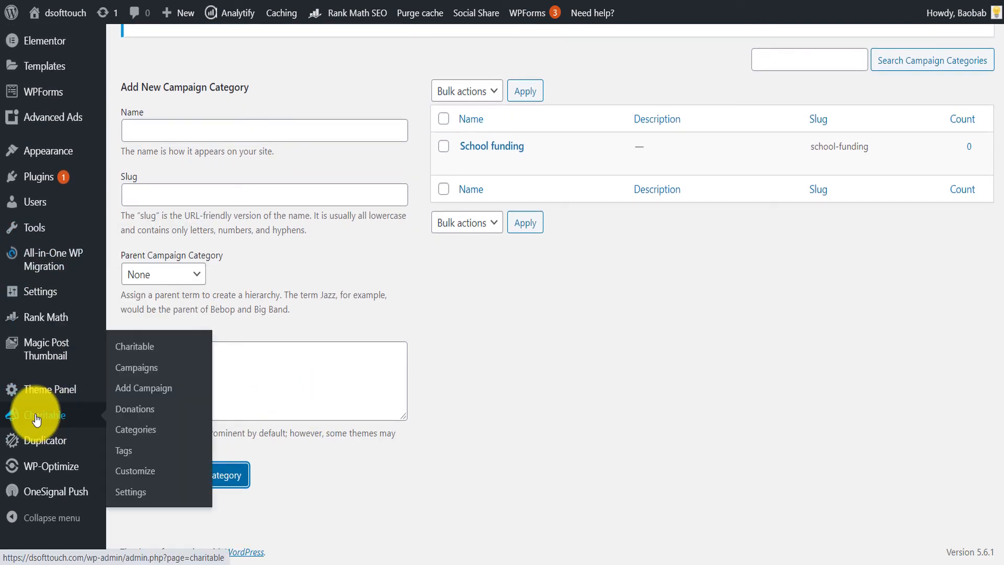
click(148, 392)
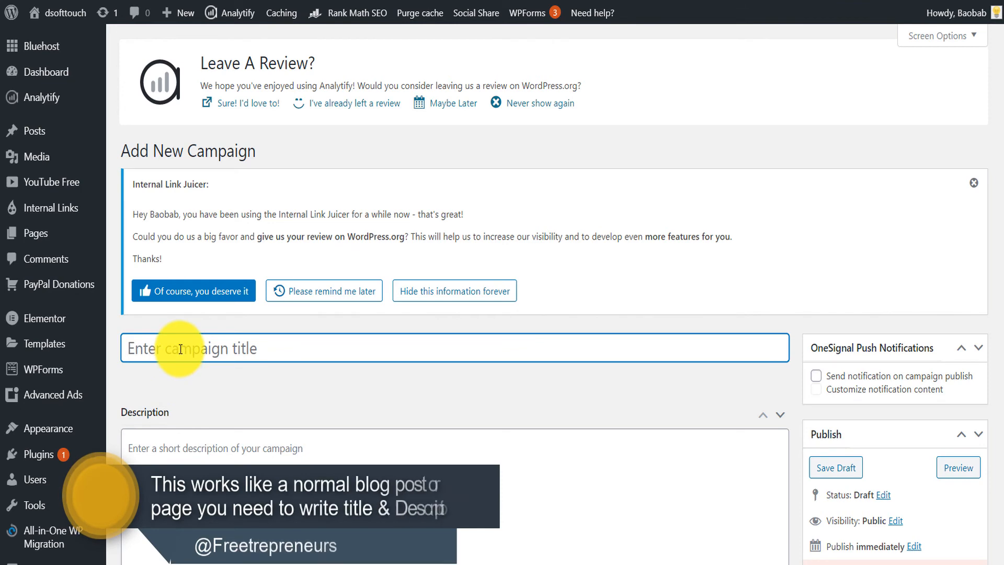
text(Help me Fund)
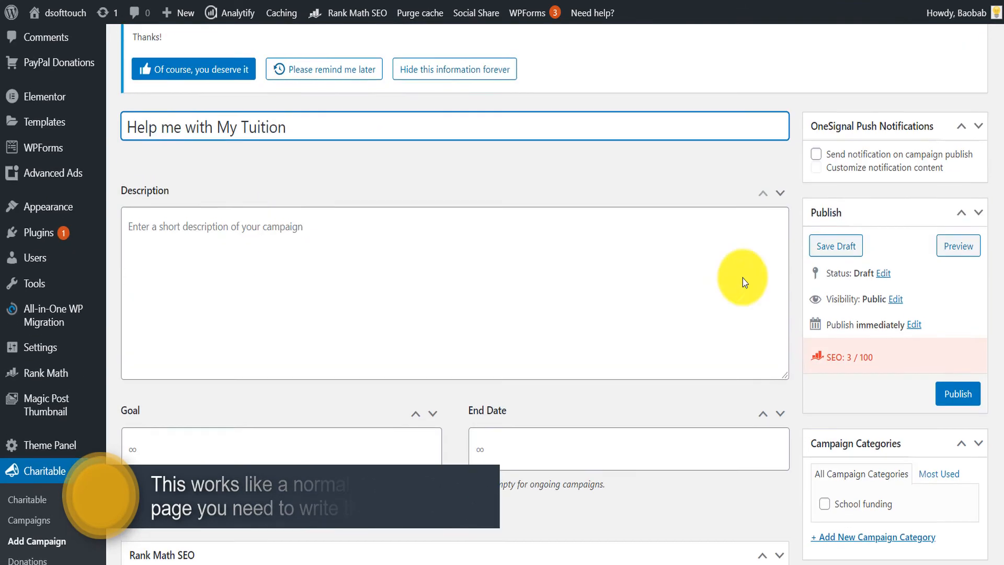
click(247, 224)
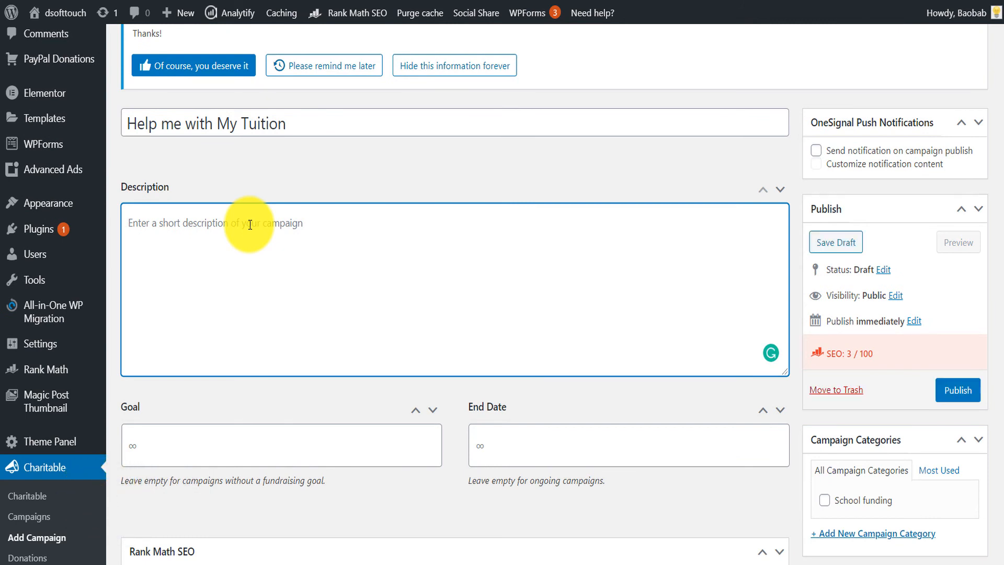
text(A)
Step: Set the campaign's fundraising goal to 4,000 and its end date to February 28, 2021
click(356, 302)
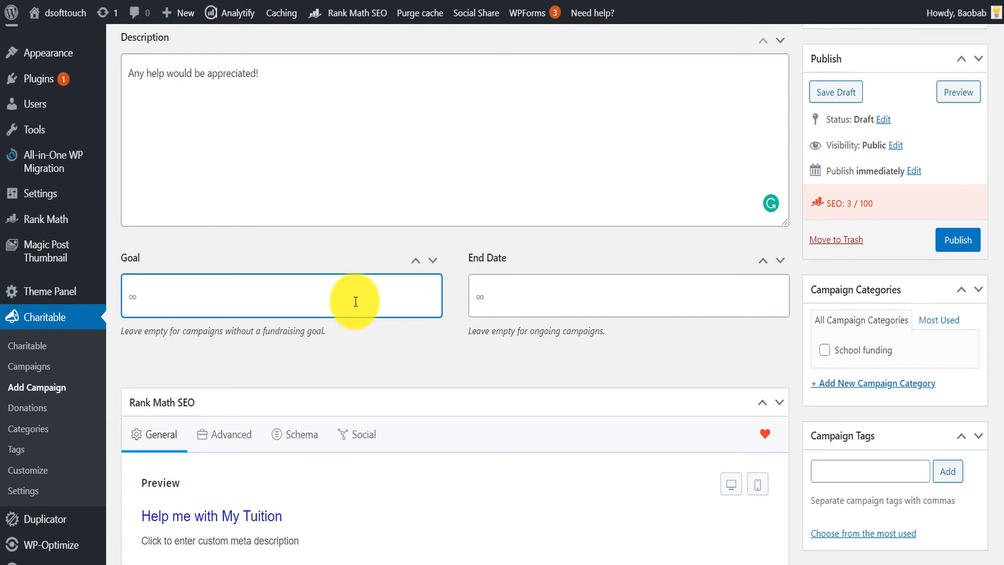
text(4000)
key(Left)
key(Left)
key(Left)
text(,)
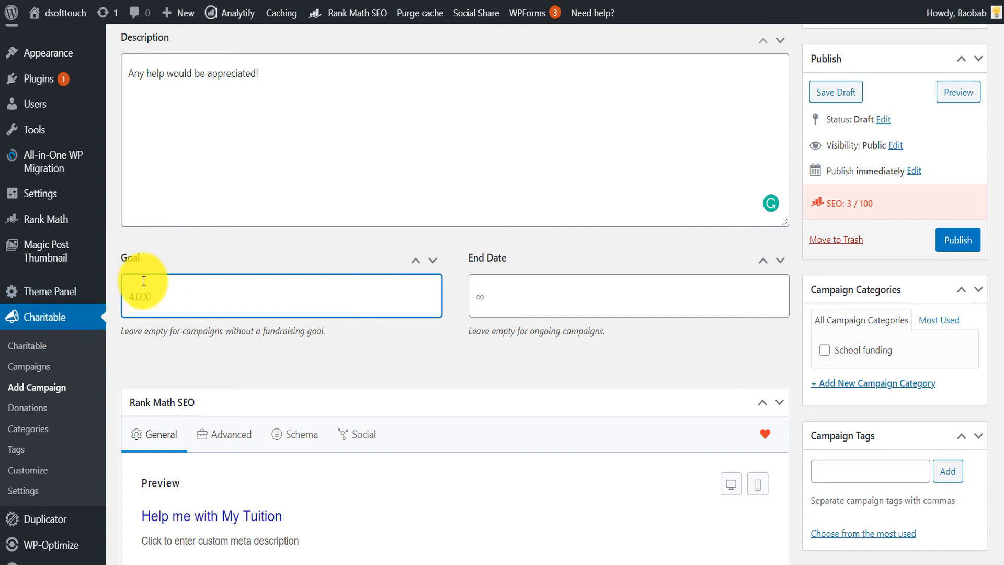
click(525, 292)
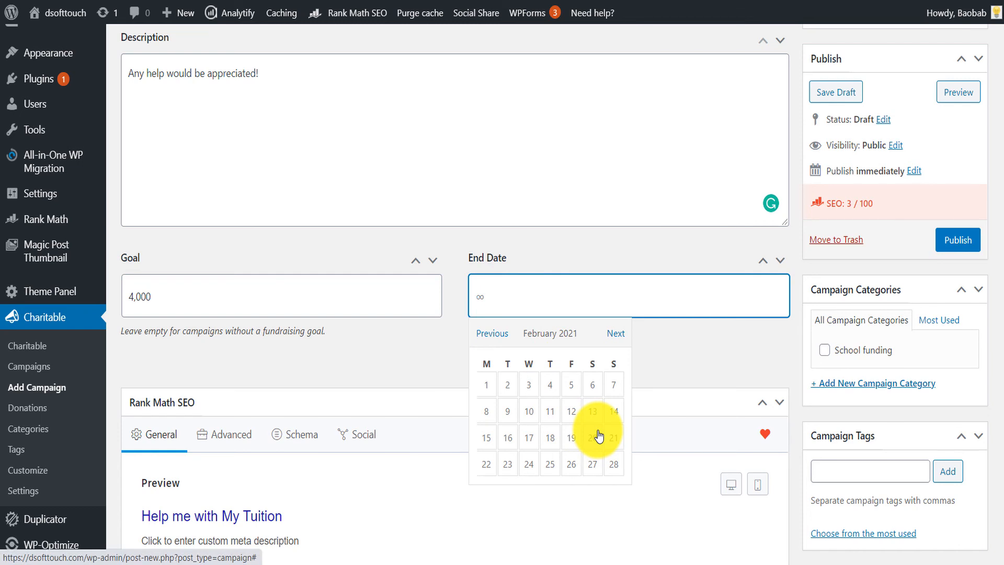
click(615, 464)
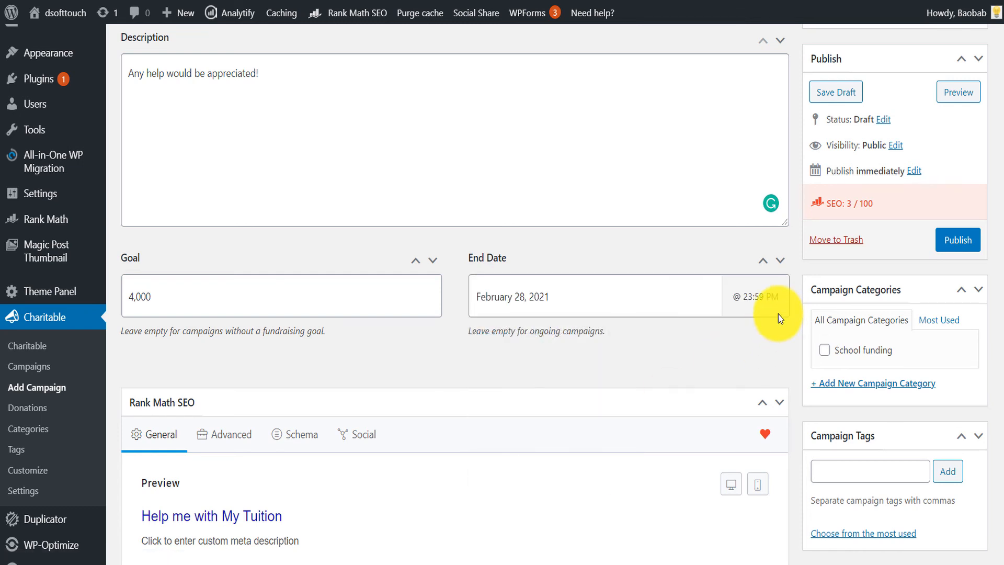
drag(766, 294, 748, 293)
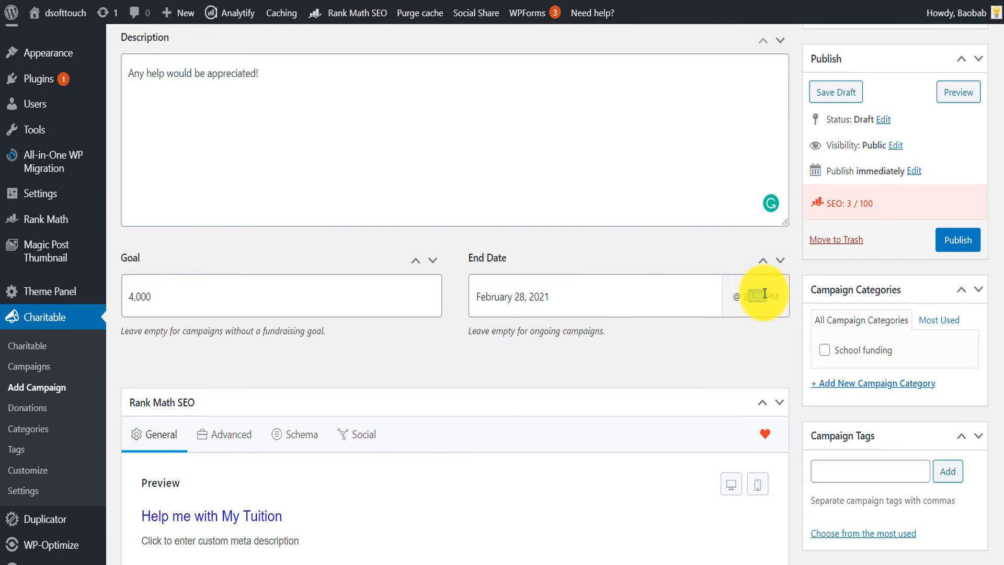
Step: Assign the campaign to the School funding category and publish it
scroll(571, 366, down, 1)
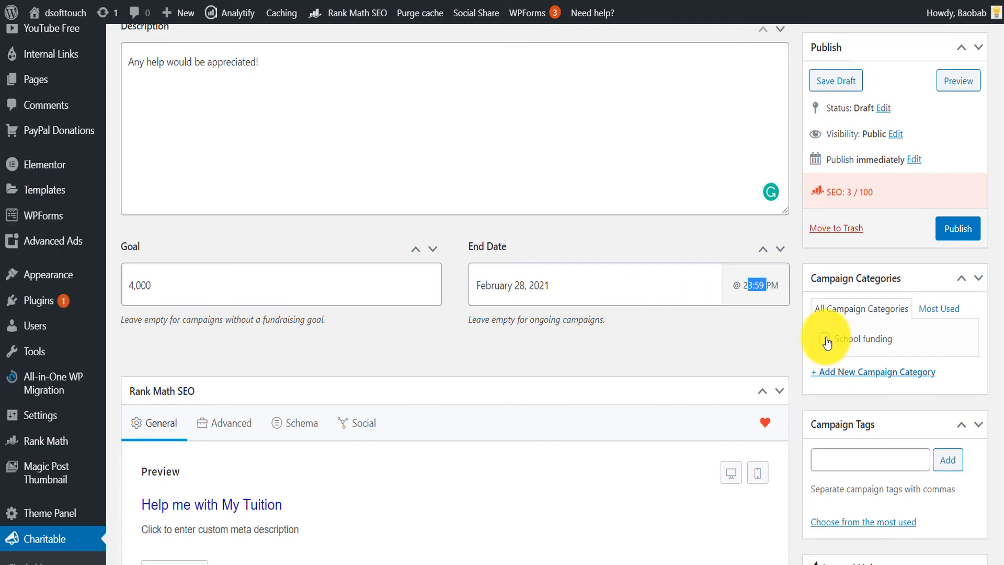
click(825, 340)
scroll(827, 343, up, 4)
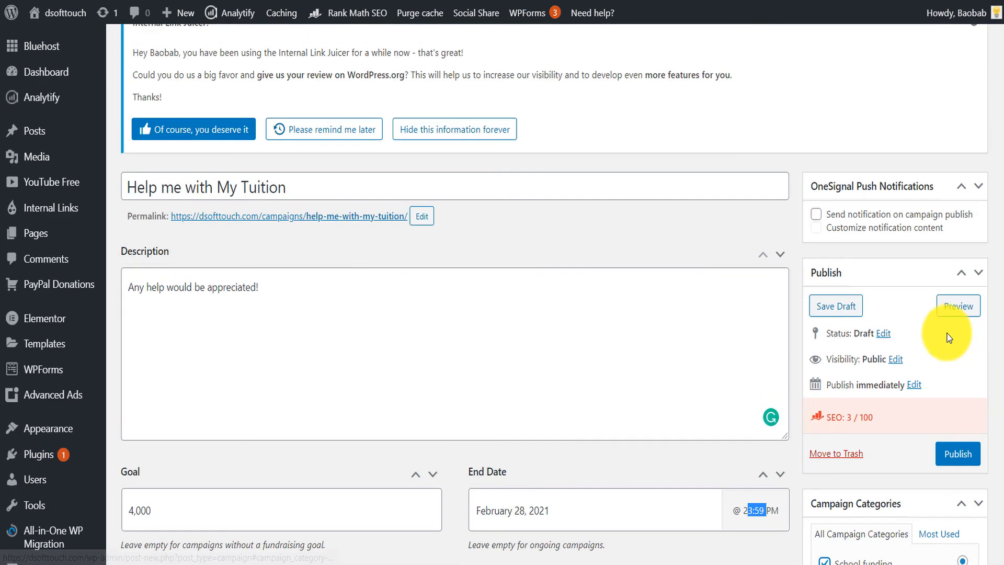
click(949, 460)
Step: Open the published campaign's page on the site and review its percentage raised, donated amount and days left
click(244, 342)
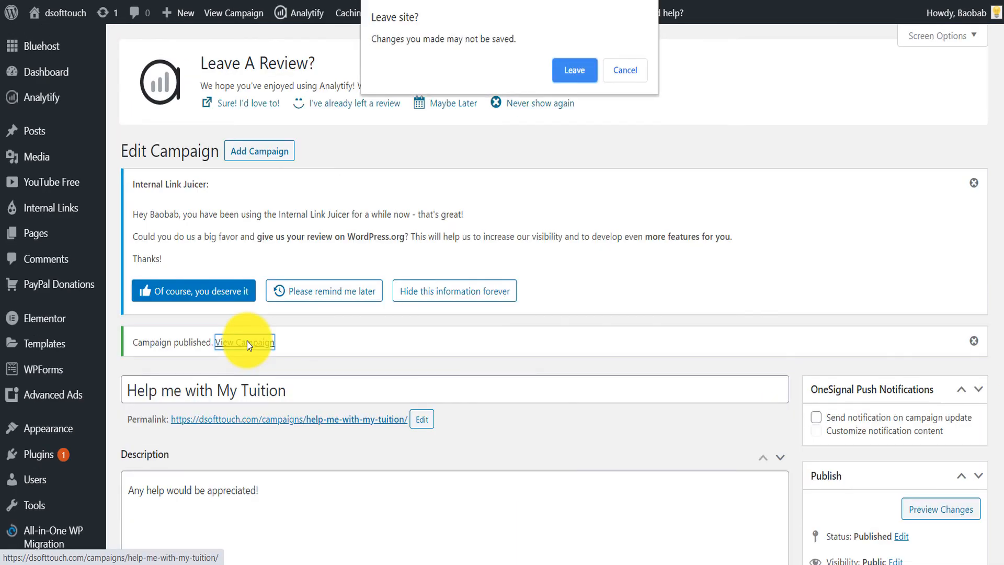
click(569, 70)
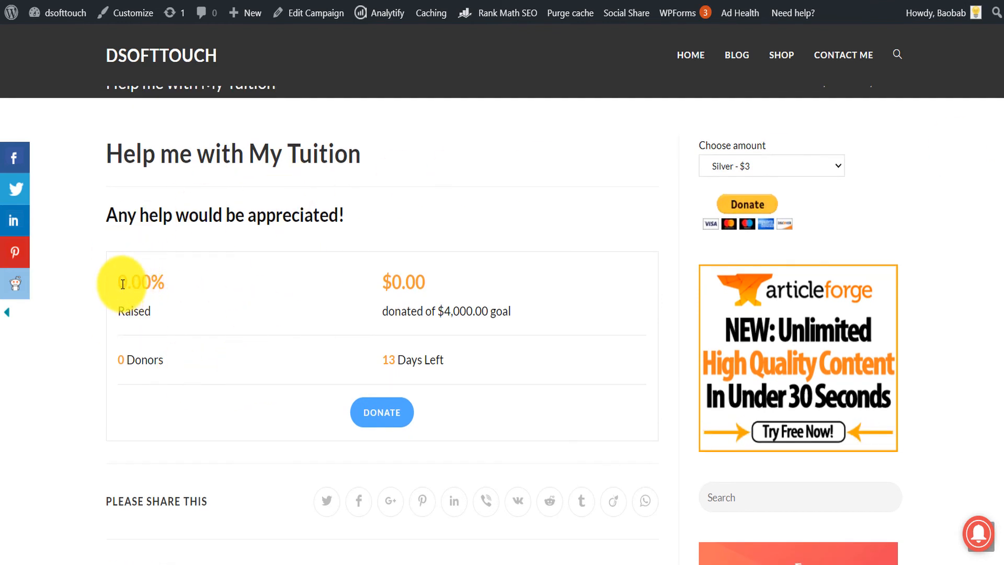
drag(118, 284, 165, 305)
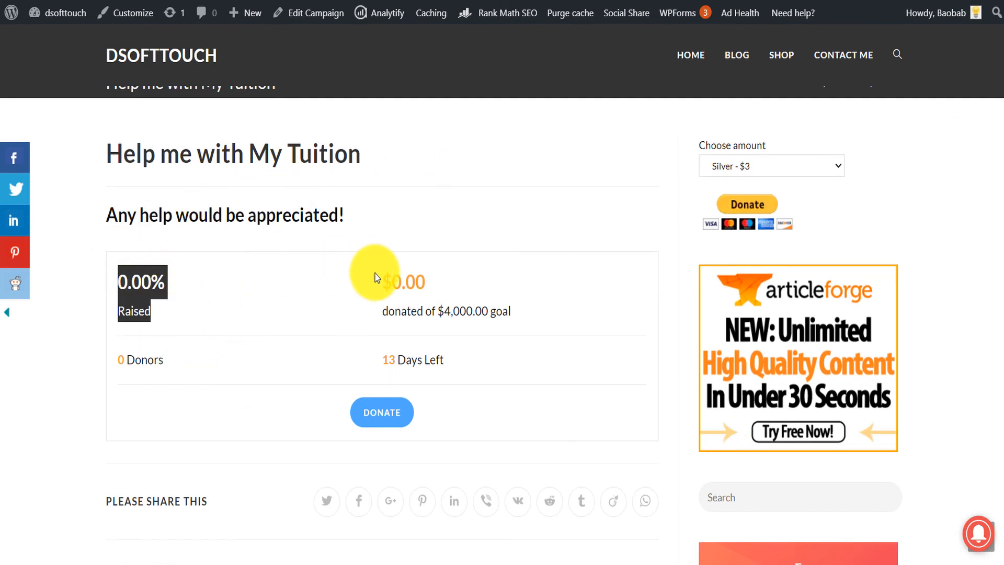
drag(385, 277, 527, 306)
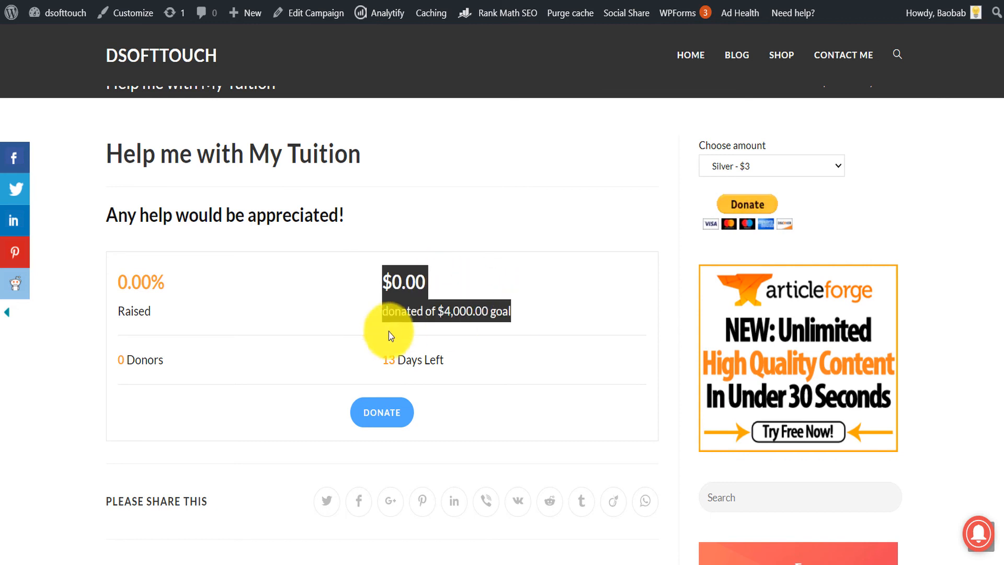
click(412, 359)
triple_click(412, 359)
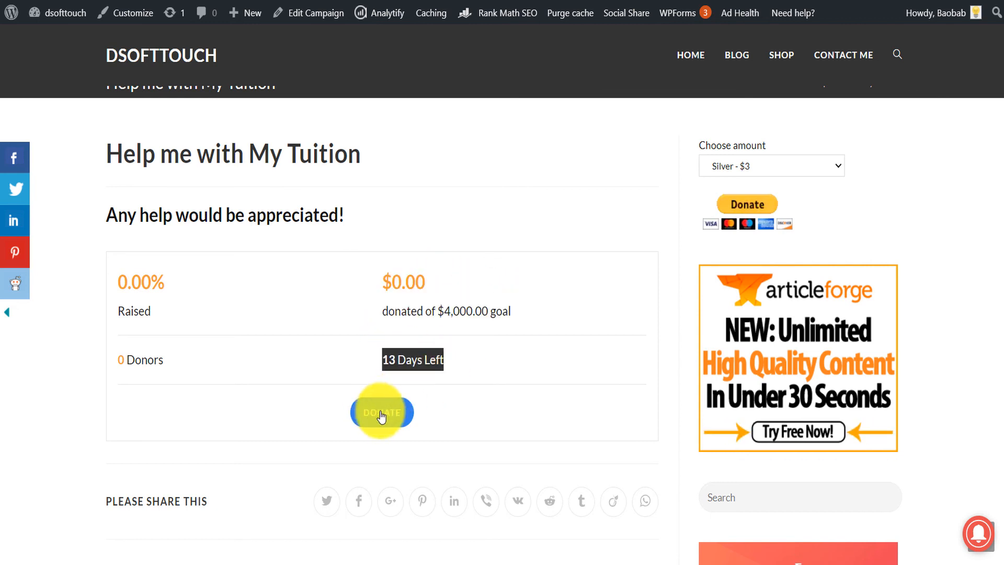